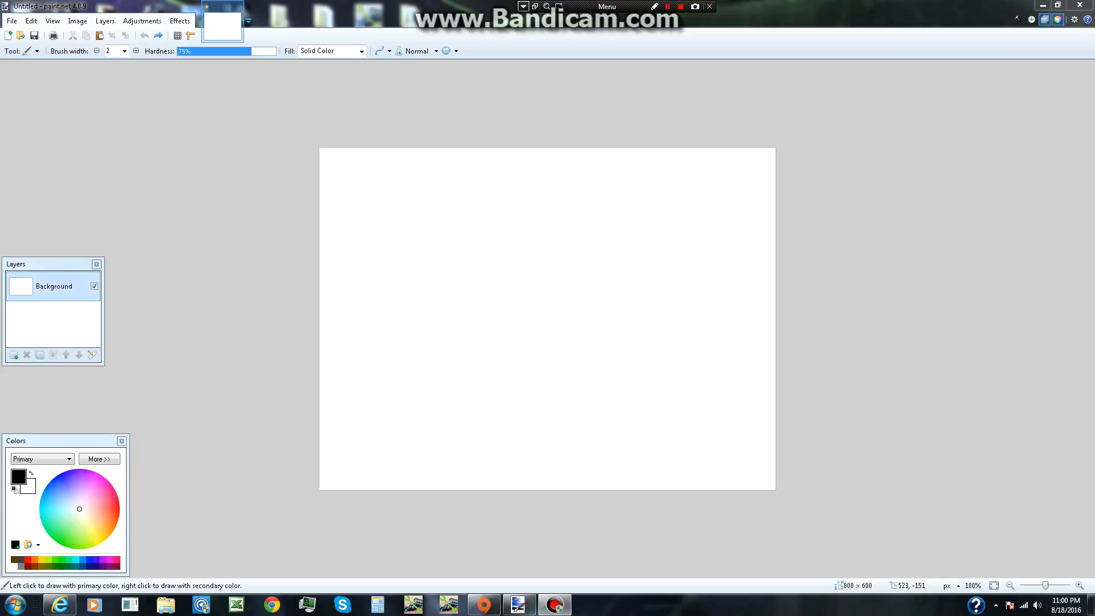
# Open the truck body template image aimimg_9 from the Pictures library.
pyautogui.click(21, 35)
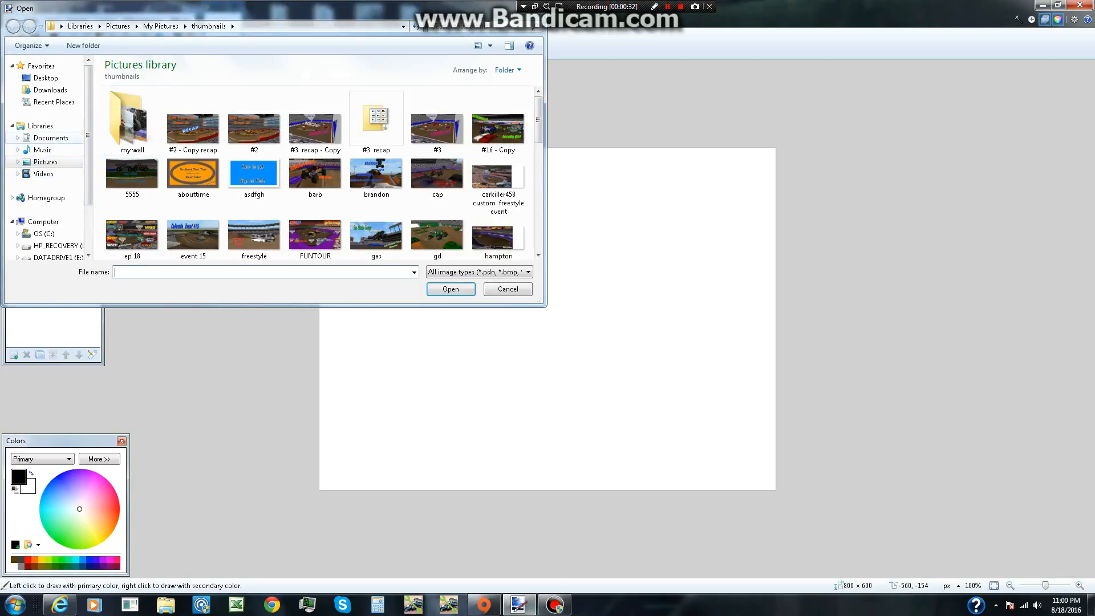
pyautogui.click(45, 162)
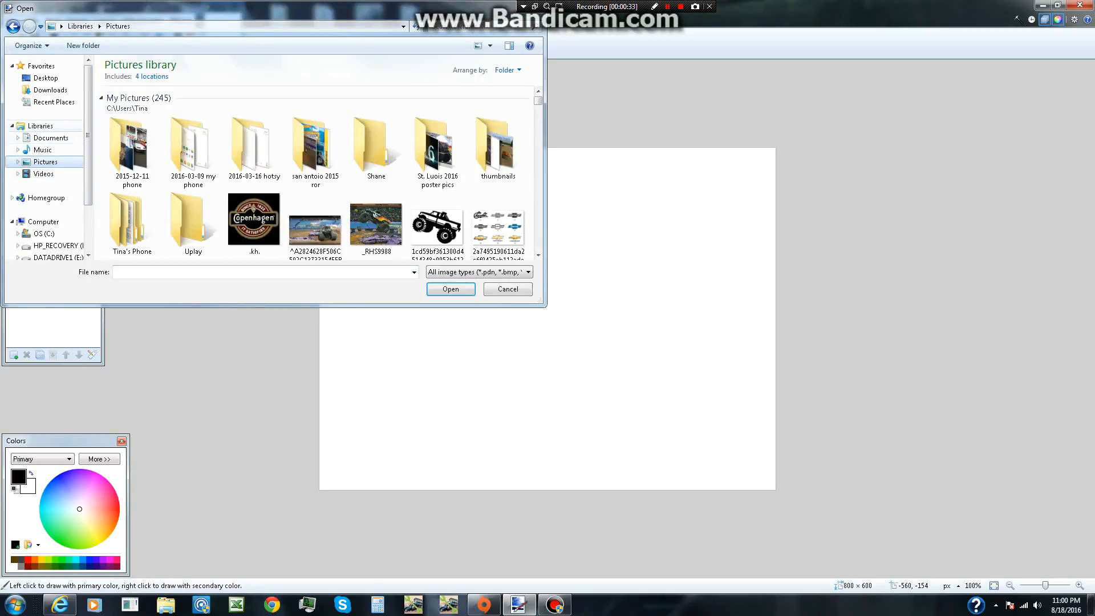
pyautogui.scroll(-3, 377, 228)
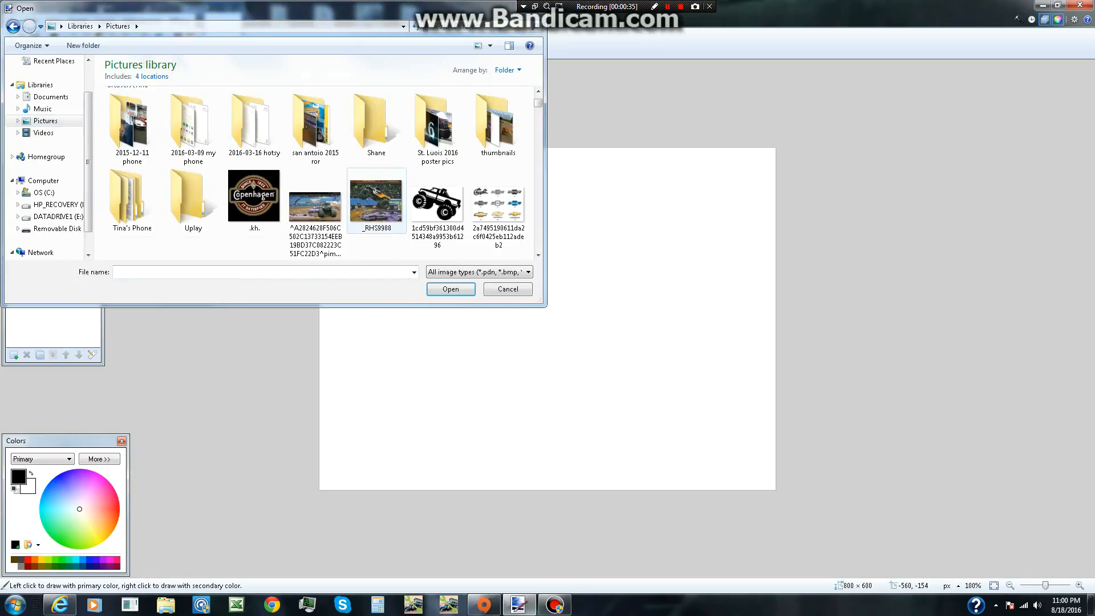
pyautogui.scroll(-5, 365, 228)
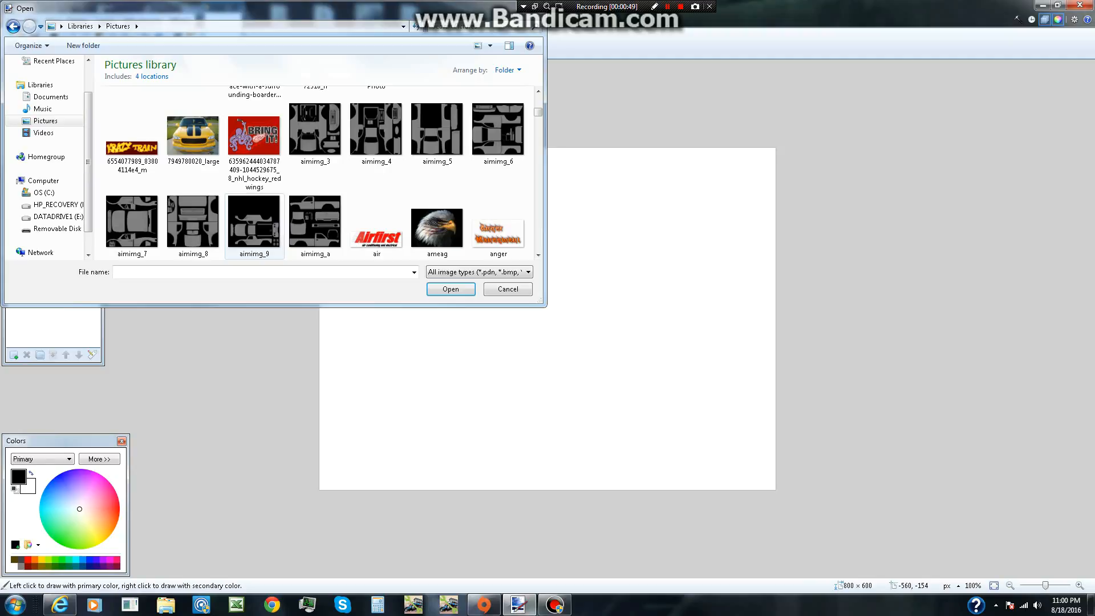
pyautogui.doubleClick(261, 225)
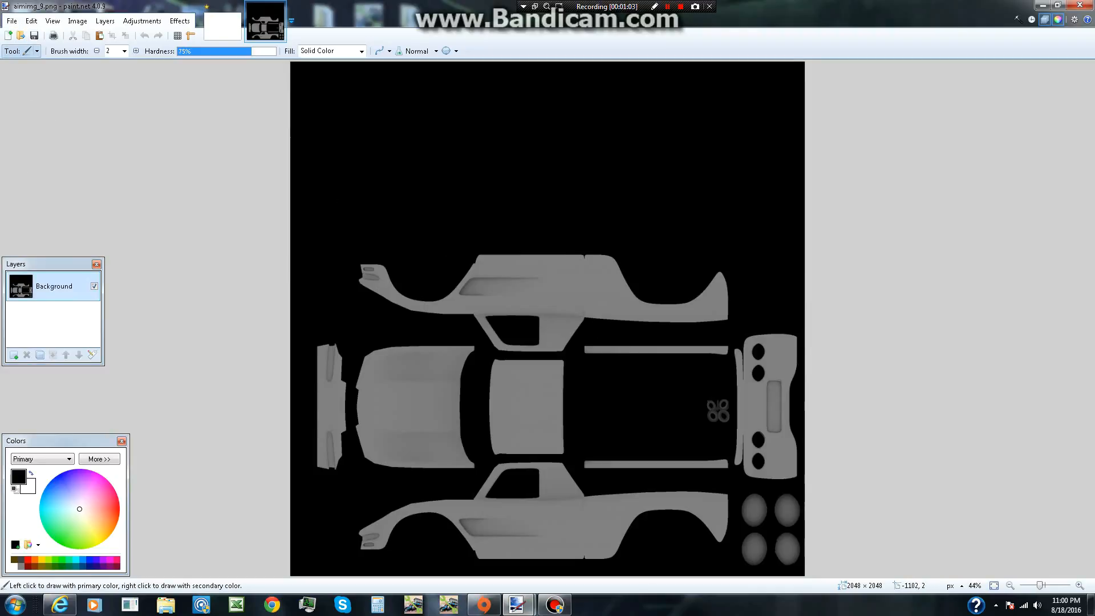
# Fill the black background and the window openings in both side panels with blue-violet using the Paint Bucket.
pyautogui.click(28, 50)
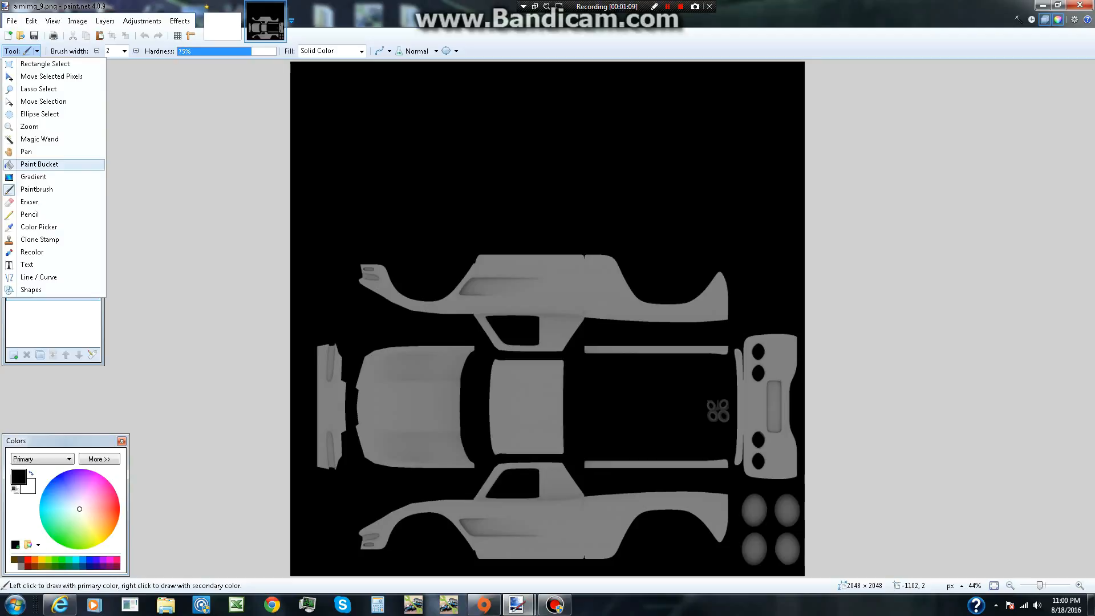
pyautogui.click(39, 164)
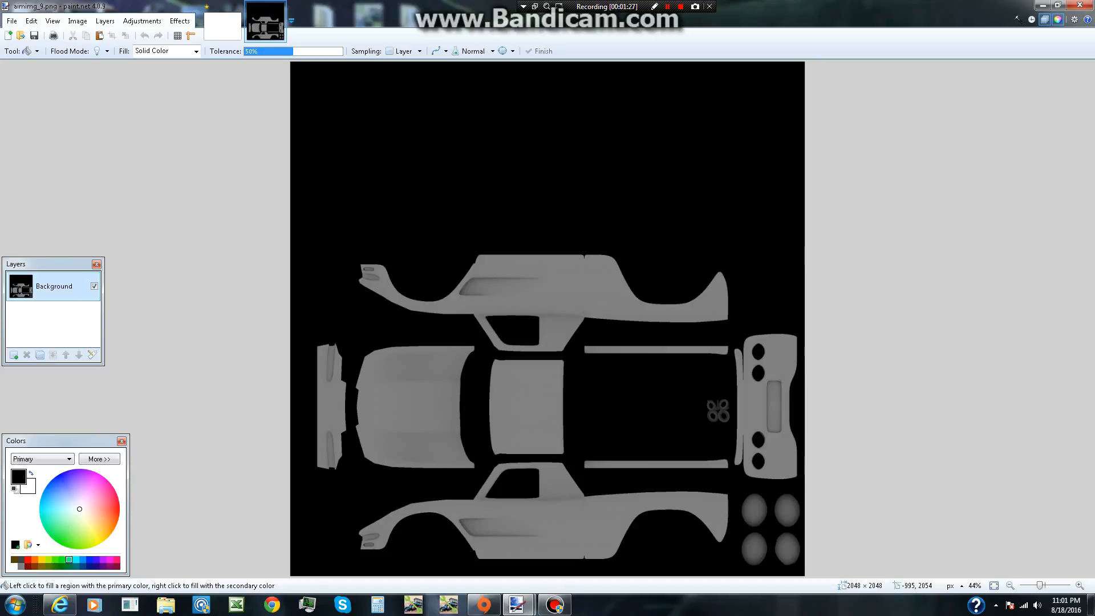
pyautogui.click(97, 559)
pyautogui.click(355, 159)
pyautogui.click(512, 329)
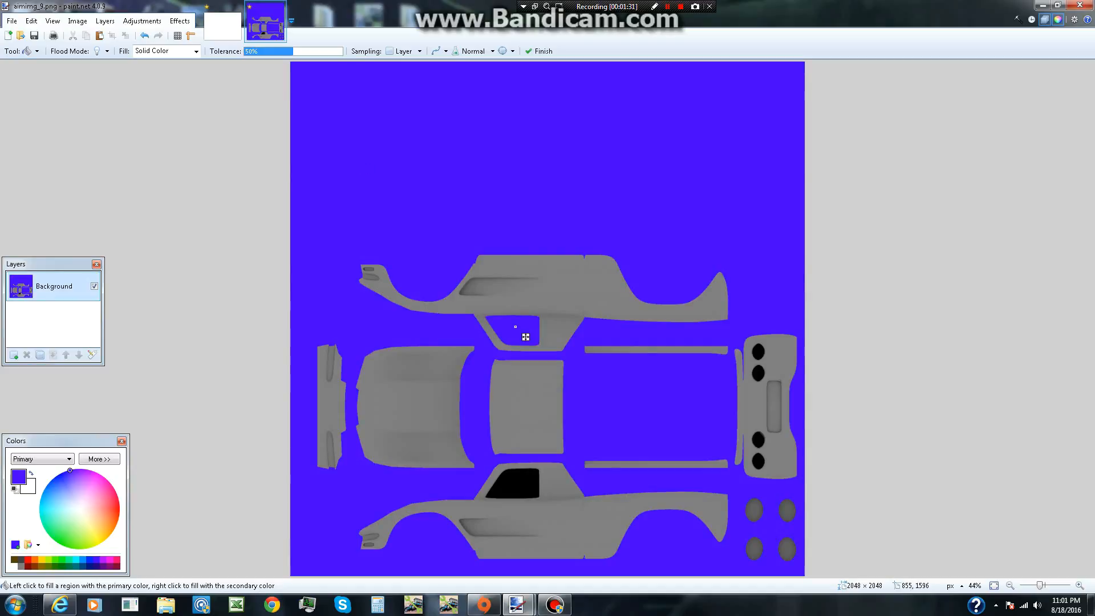
pyautogui.click(513, 476)
# Fill the four round black holes in the rear panel with the same blue-violet and commit the fill.
pyautogui.click(758, 373)
pyautogui.click(757, 351)
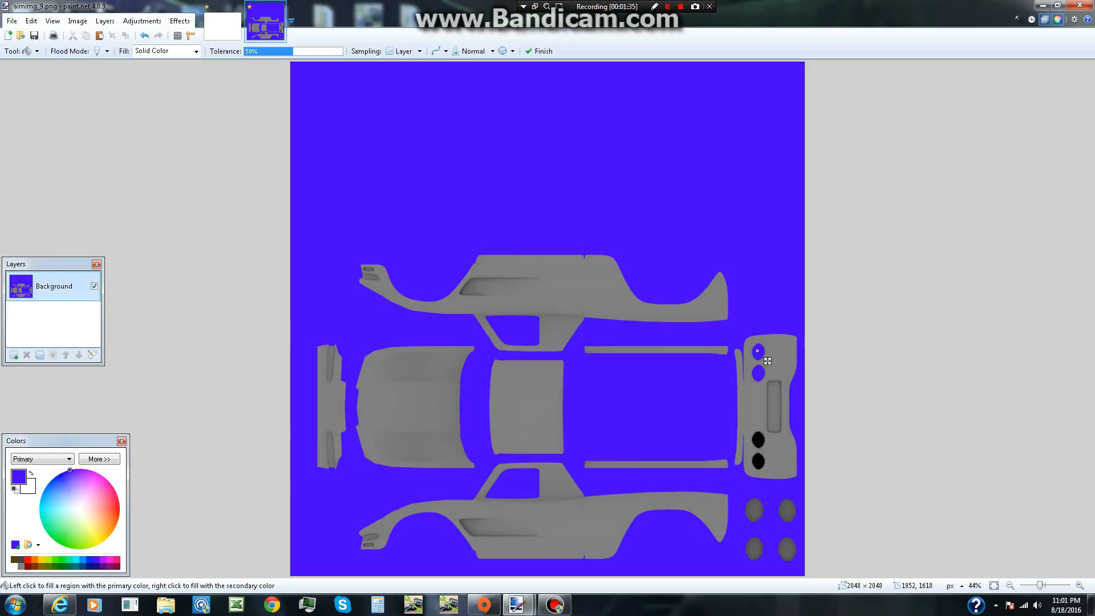
pyautogui.click(757, 439)
pyautogui.click(758, 462)
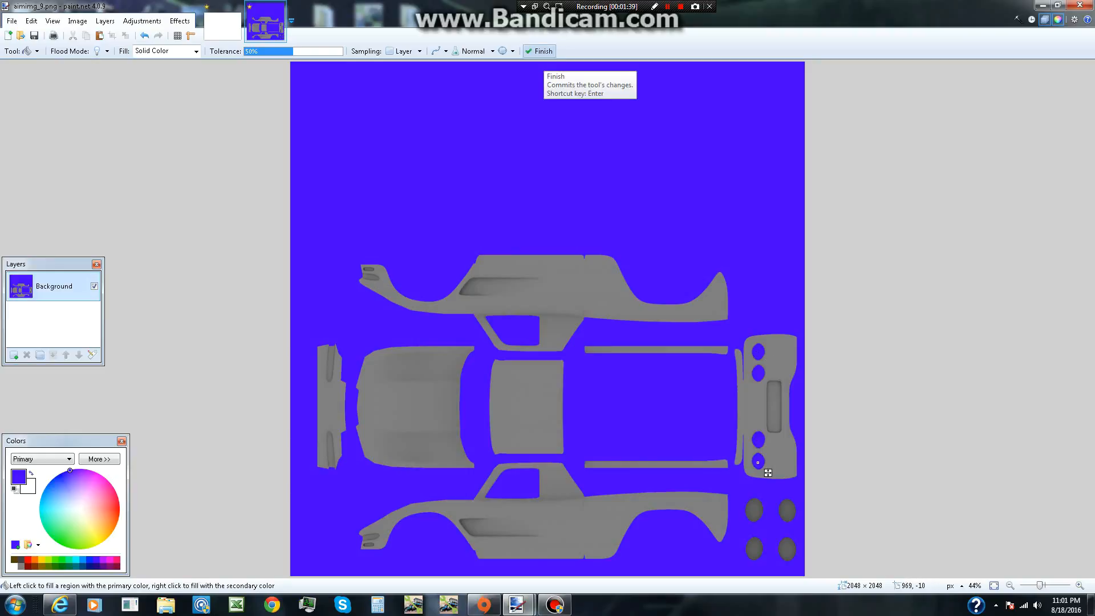
pyautogui.click(539, 51)
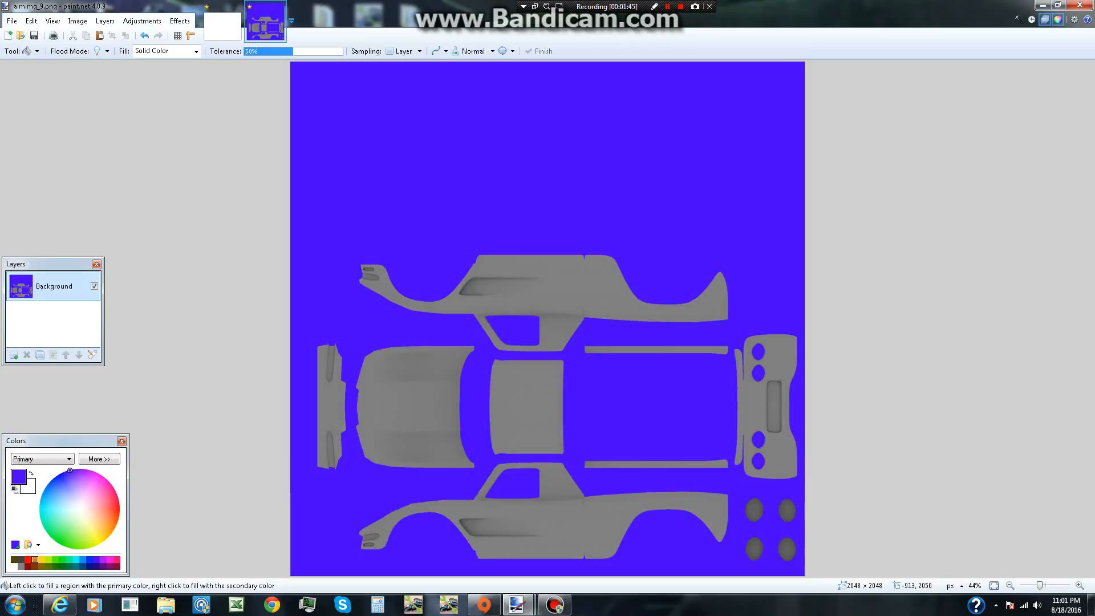
# Fill the upper side panel with brown and brighten the primary color to orange F76200.
pyautogui.click(35, 566)
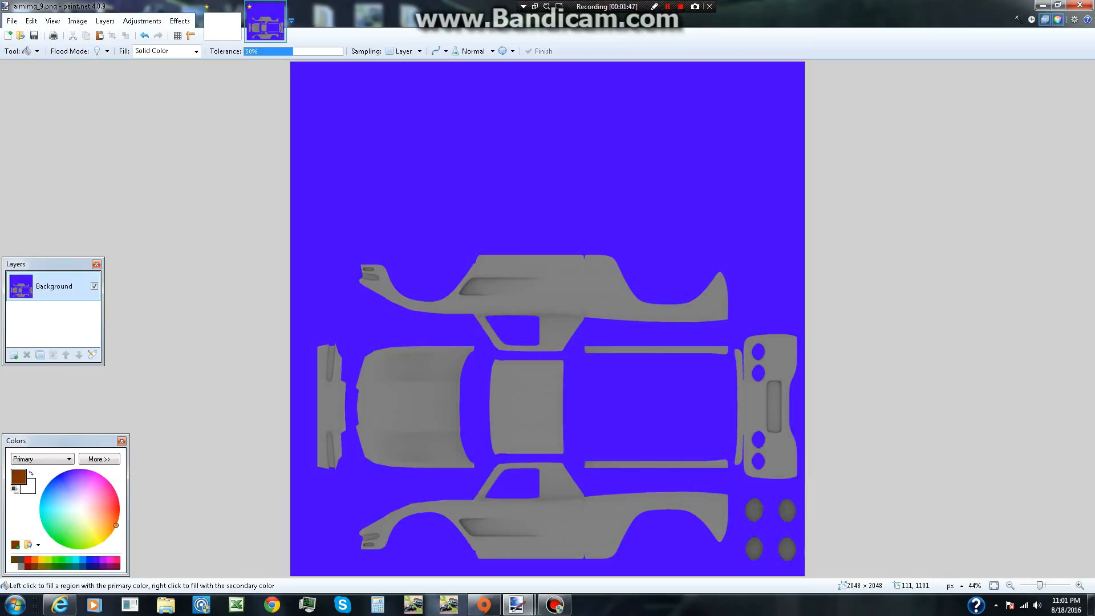
pyautogui.click(548, 286)
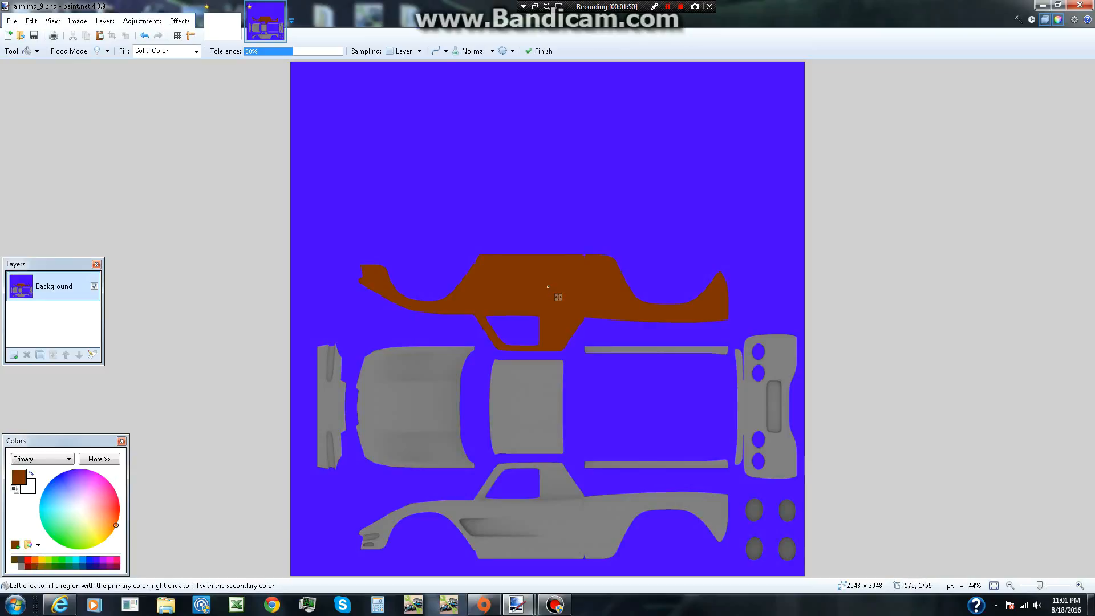
pyautogui.click(99, 458)
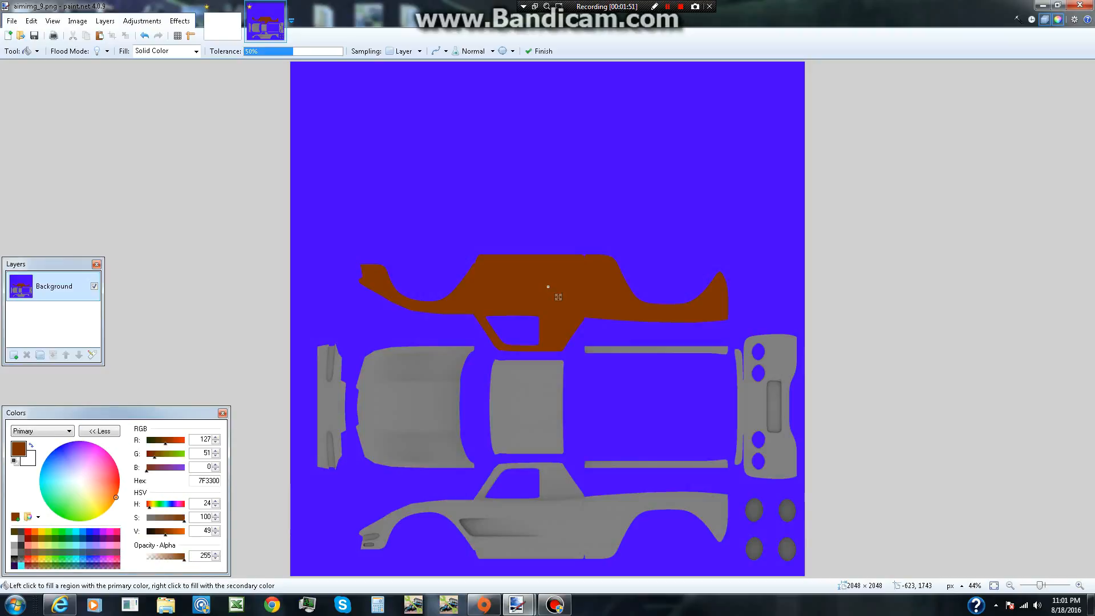
pyautogui.click(99, 430)
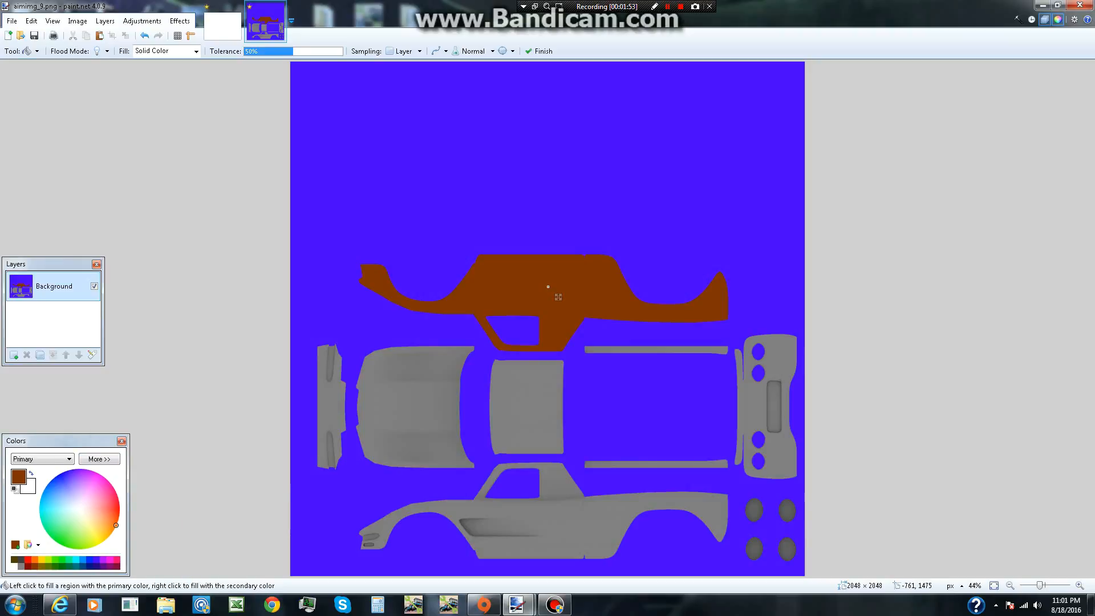
pyautogui.click(99, 459)
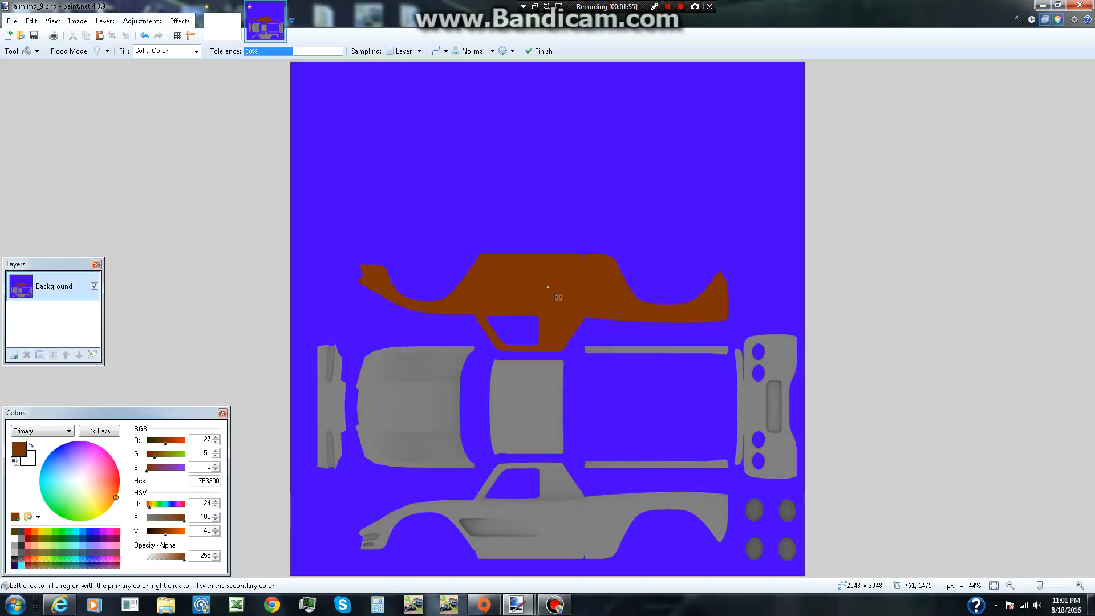
pyautogui.moveTo(166, 532); pyautogui.dragTo(183, 532)
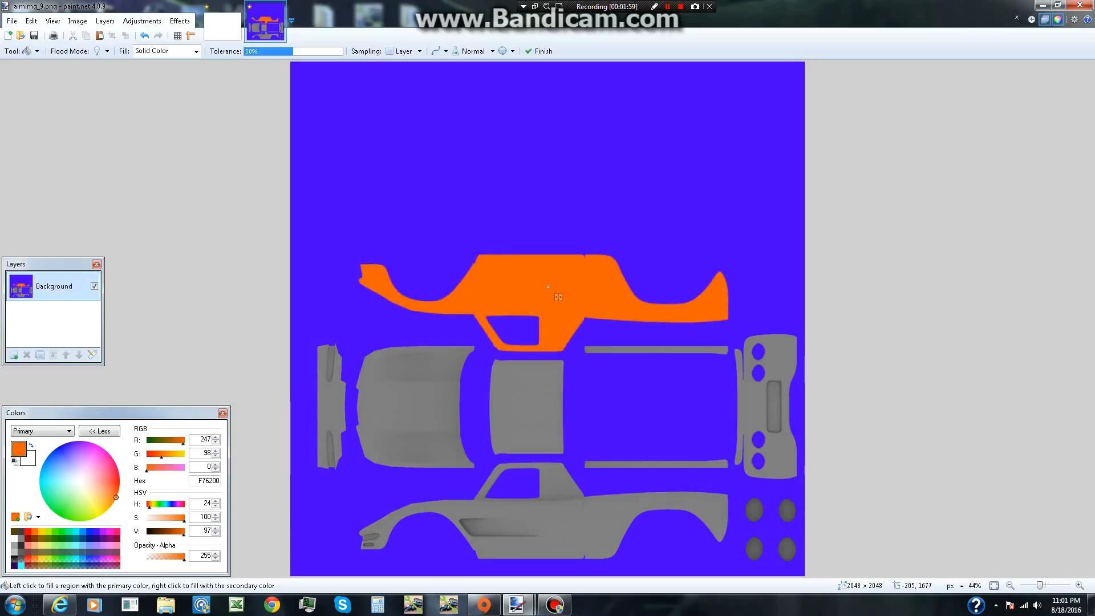
# Fill the hood and front bumper with orange, redoing the bumper fill at 23% tolerance.
pyautogui.click(429, 411)
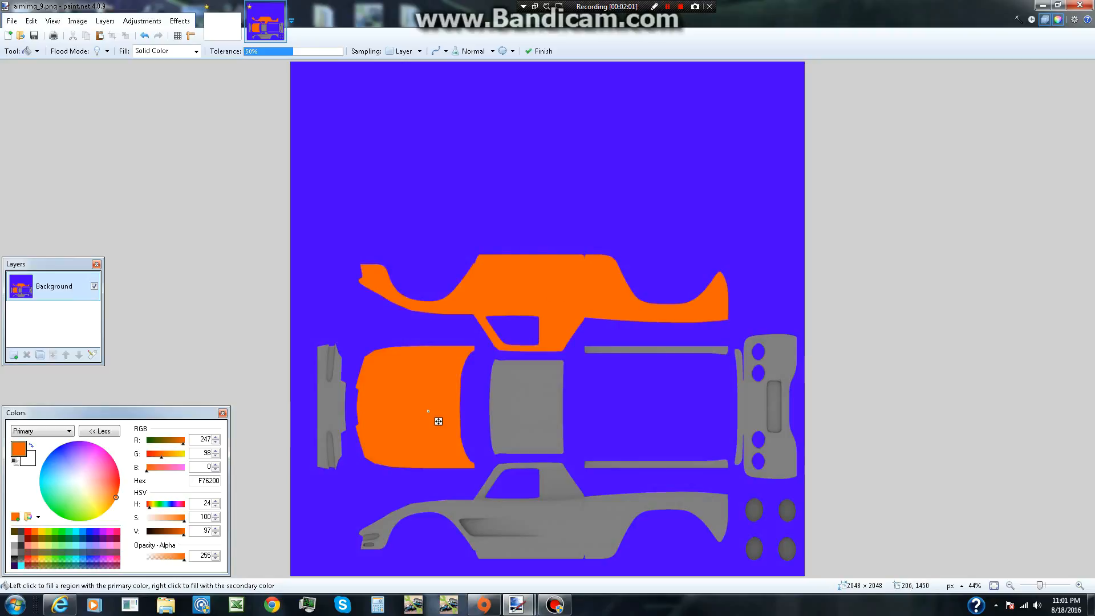
pyautogui.click(335, 415)
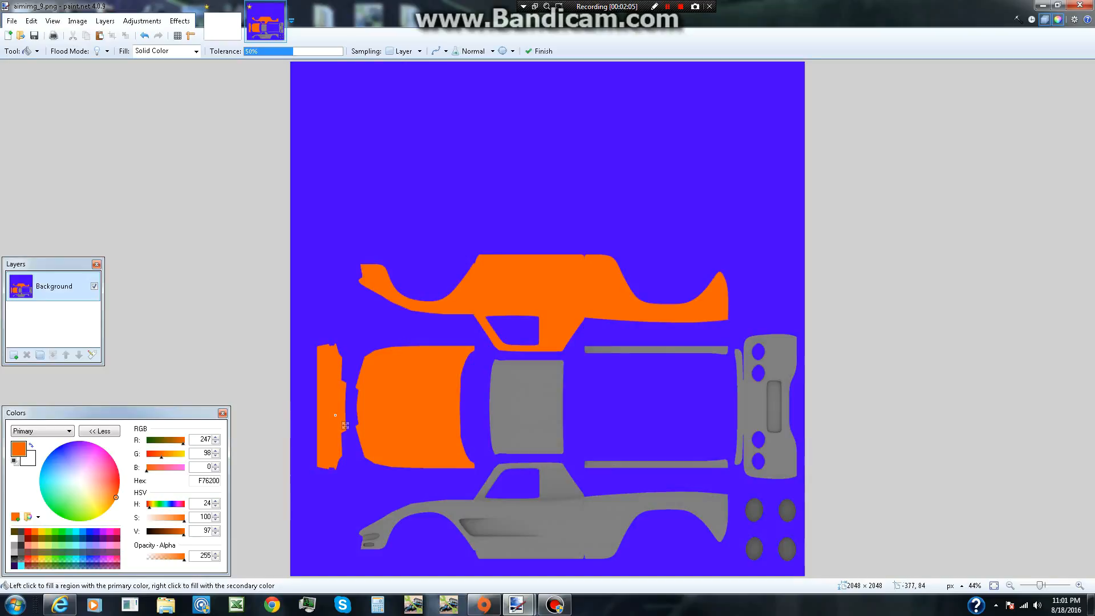
pyautogui.click(144, 35)
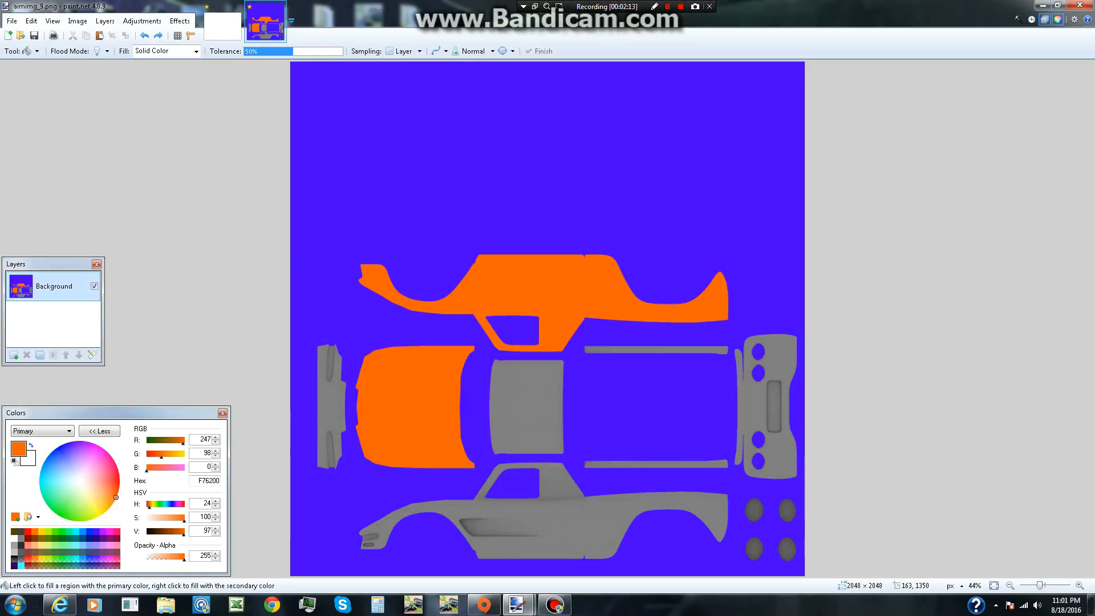
pyautogui.click(331, 400)
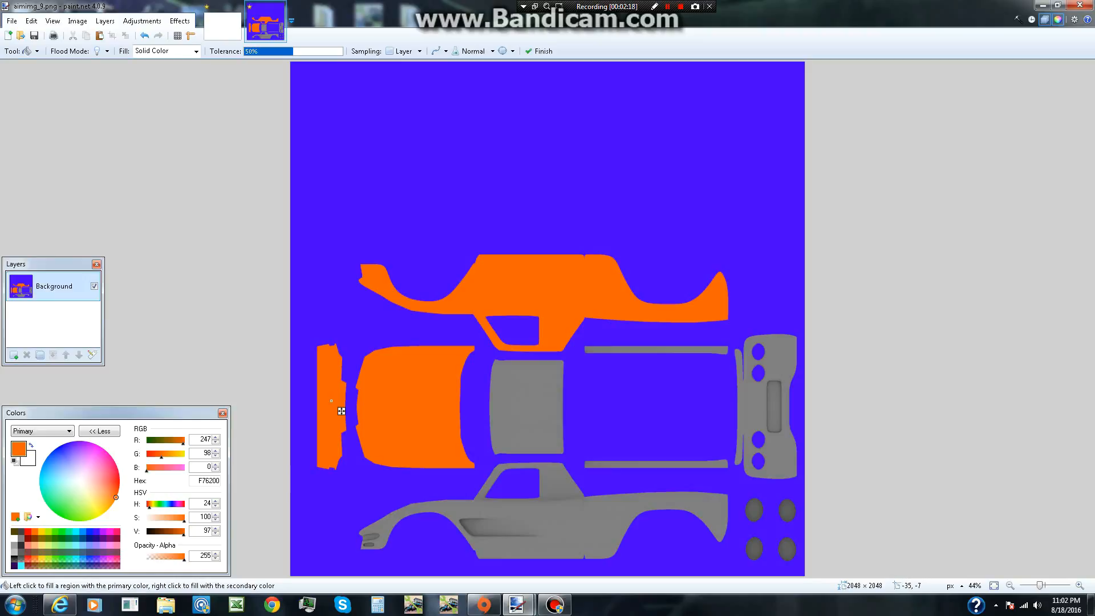
pyautogui.hotkey('ctrl', 'z')
pyautogui.click(341, 411)
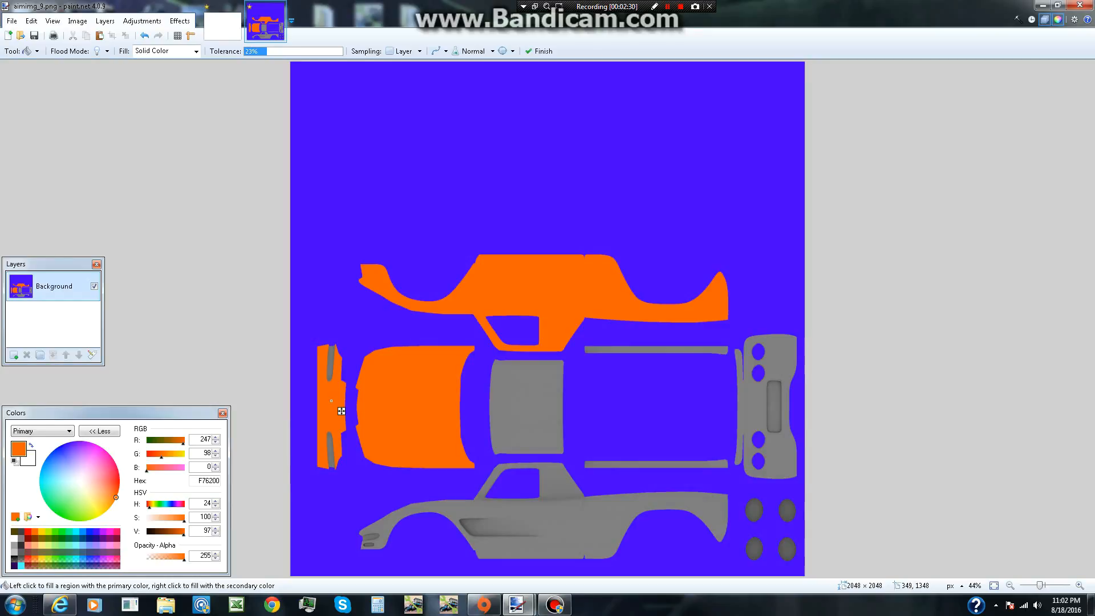
# Fill the roof and the two long narrow bed strips with orange.
pyautogui.click(528, 402)
pyautogui.click(643, 350)
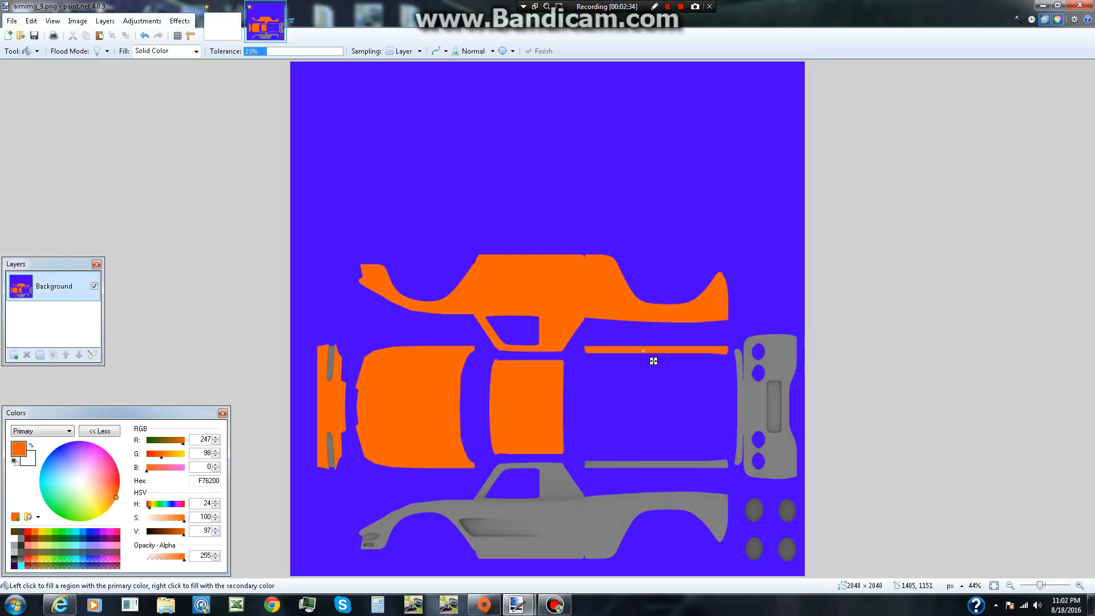
pyautogui.click(695, 466)
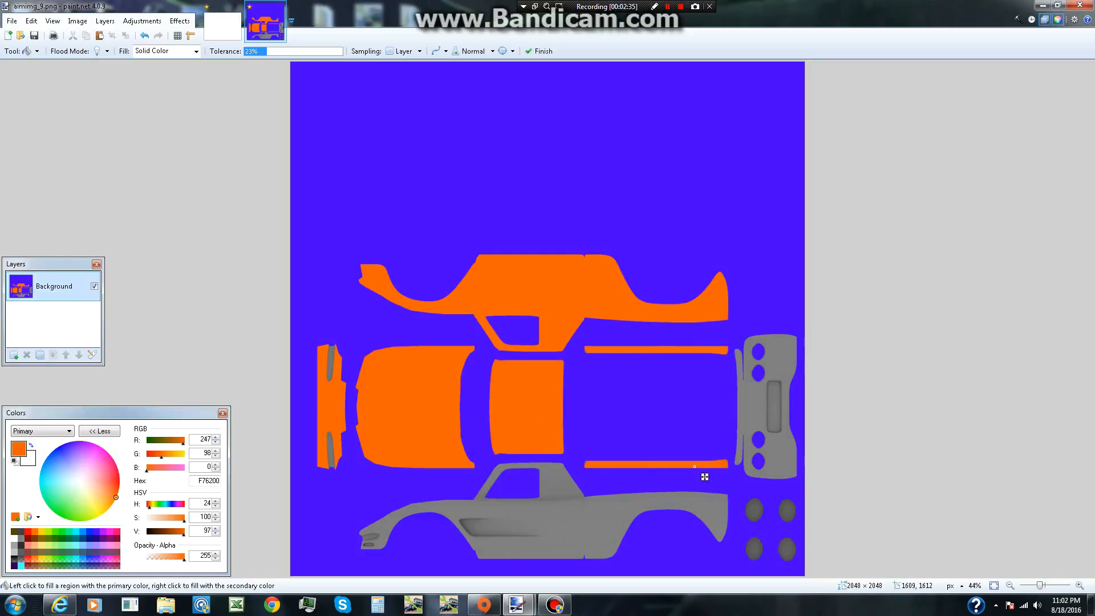
# Fill the rear panel with orange at 29% tolerance, then the lower side panel.
pyautogui.moveTo(267, 51); pyautogui.dragTo(293, 51)
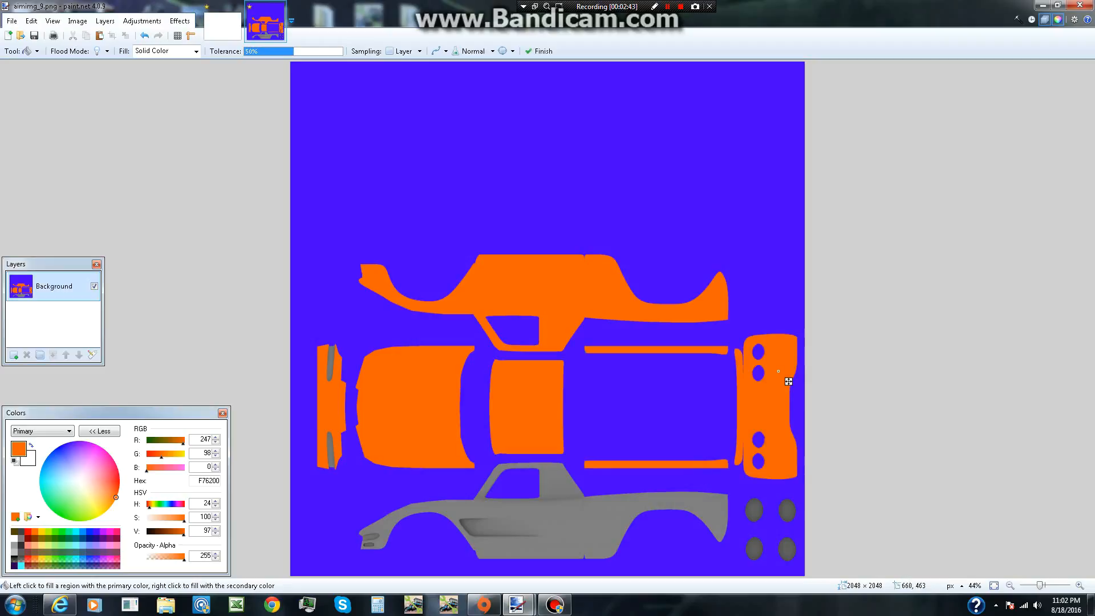
pyautogui.moveTo(293, 52); pyautogui.dragTo(273, 51)
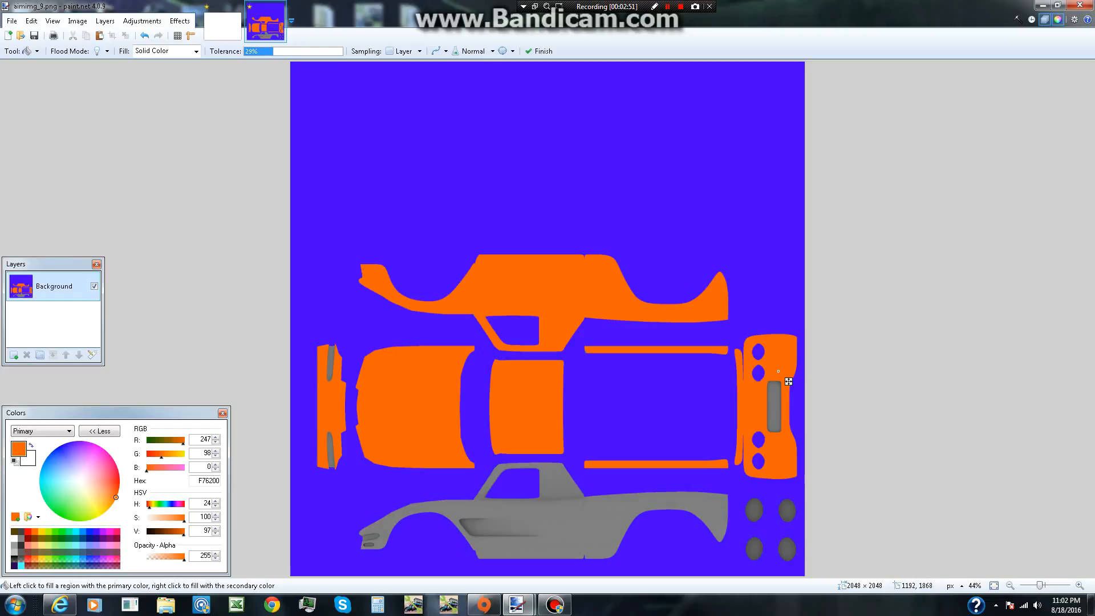
pyautogui.click(598, 540)
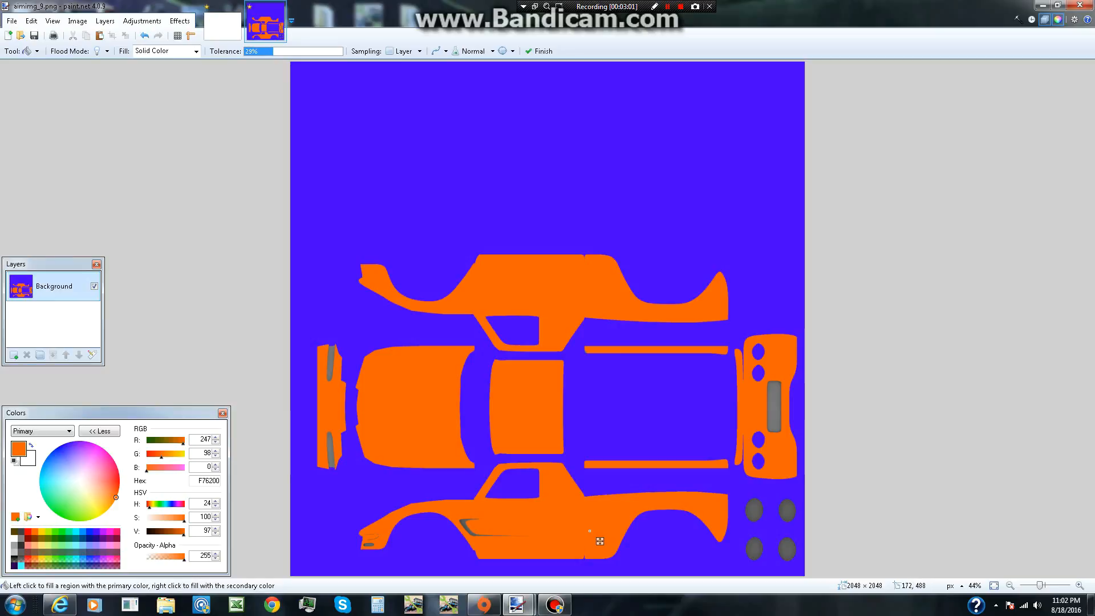
# Undo all the orange and brown fills on the body panels, keeping the blue-violet background.
pyautogui.click(144, 35)
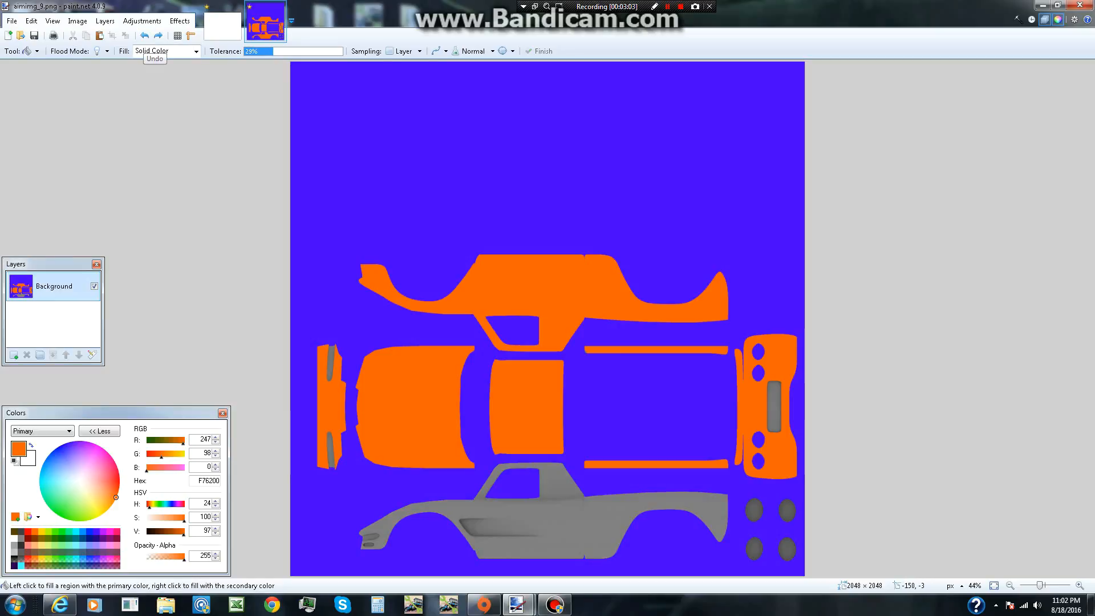
pyautogui.click(144, 35)
pyautogui.click(144, 35)
pyautogui.click(144, 36)
pyautogui.click(144, 35)
pyautogui.click(144, 36)
pyautogui.click(144, 35)
pyautogui.click(145, 35)
pyautogui.click(144, 36)
pyautogui.hotkey('ctrl', 'z')
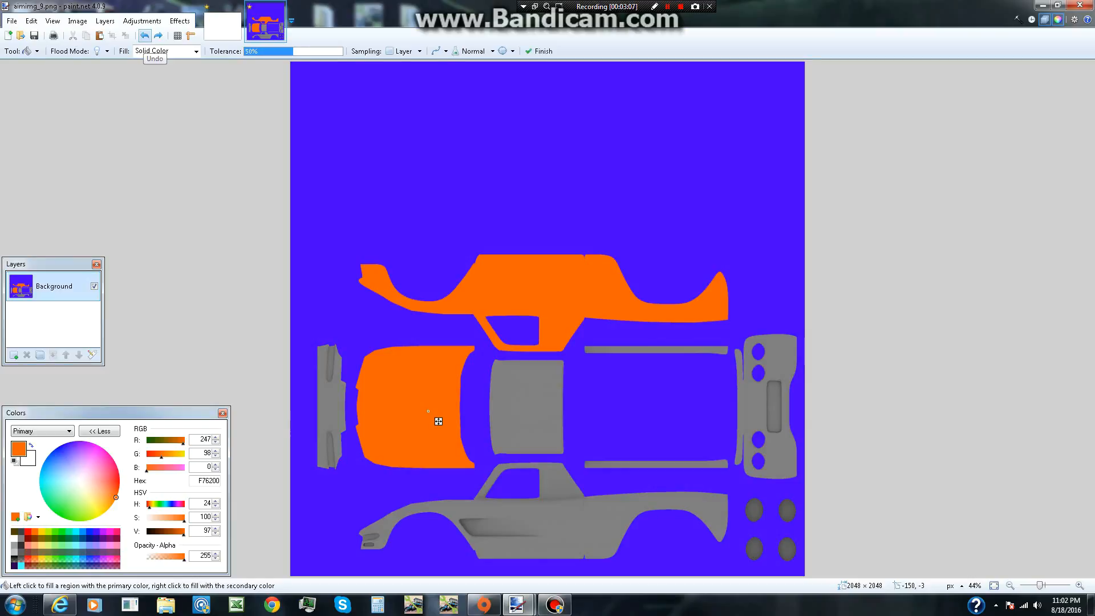
pyautogui.hotkey('ctrl', 'z')
pyautogui.hotkey('ctrl', 'z')
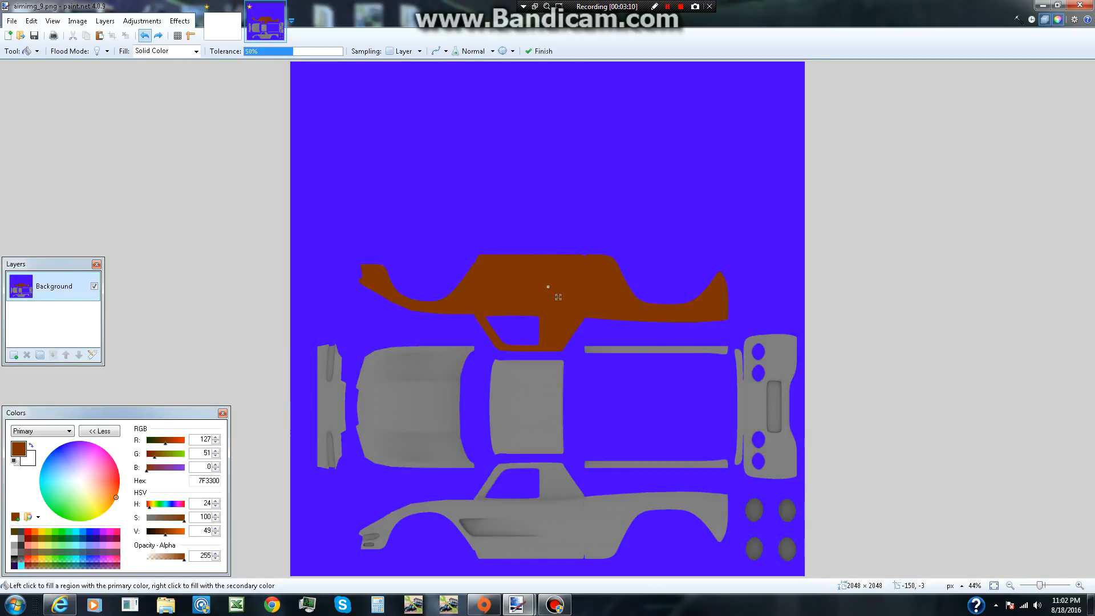
pyautogui.hotkey('ctrl', 'z')
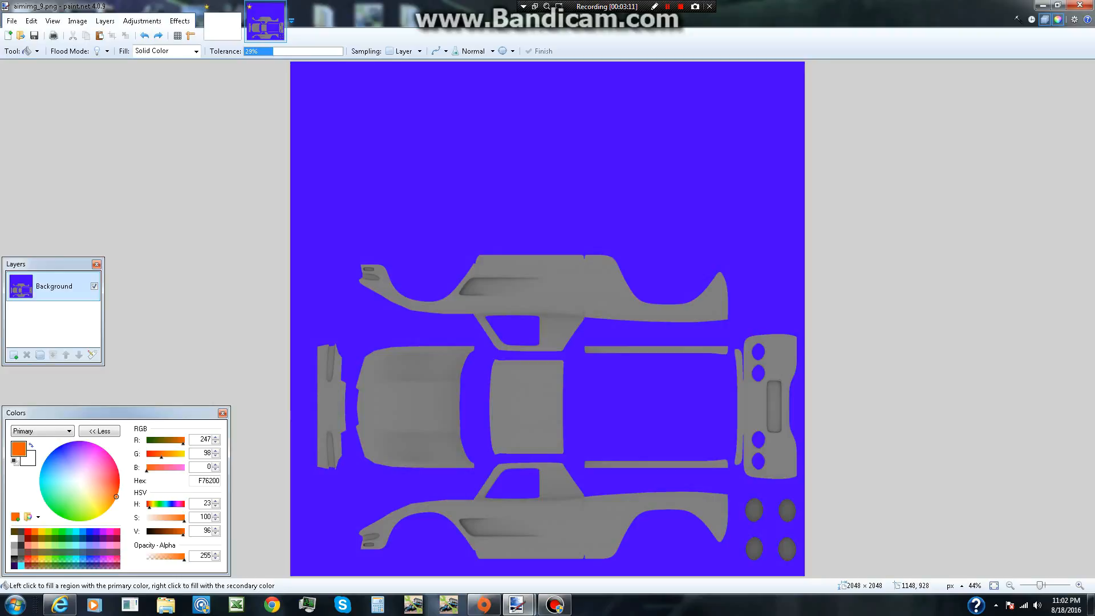
# Fill the upper and lower side panels with orange at 23% tolerance, leaving the side vents and front light details unfilled.
pyautogui.click(579, 294)
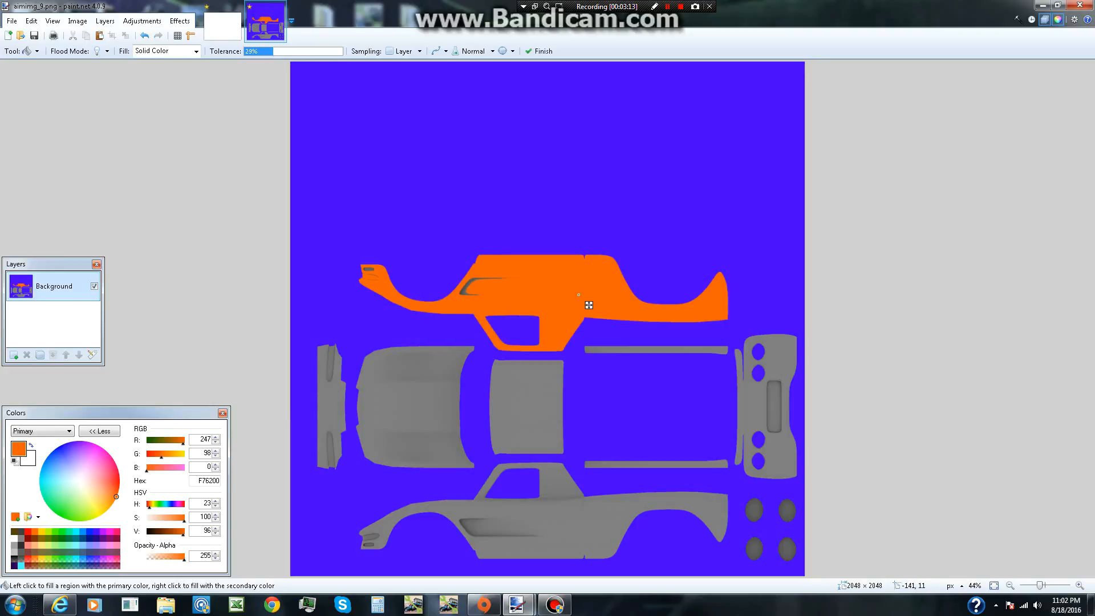
pyautogui.click(272, 51)
pyautogui.press('Left')
pyautogui.press('Left')
pyautogui.press('Left')
pyautogui.press('Left')
pyautogui.press('Left')
pyautogui.press('Left')
pyautogui.press('Left')
pyautogui.press('Left')
pyautogui.press('Left')
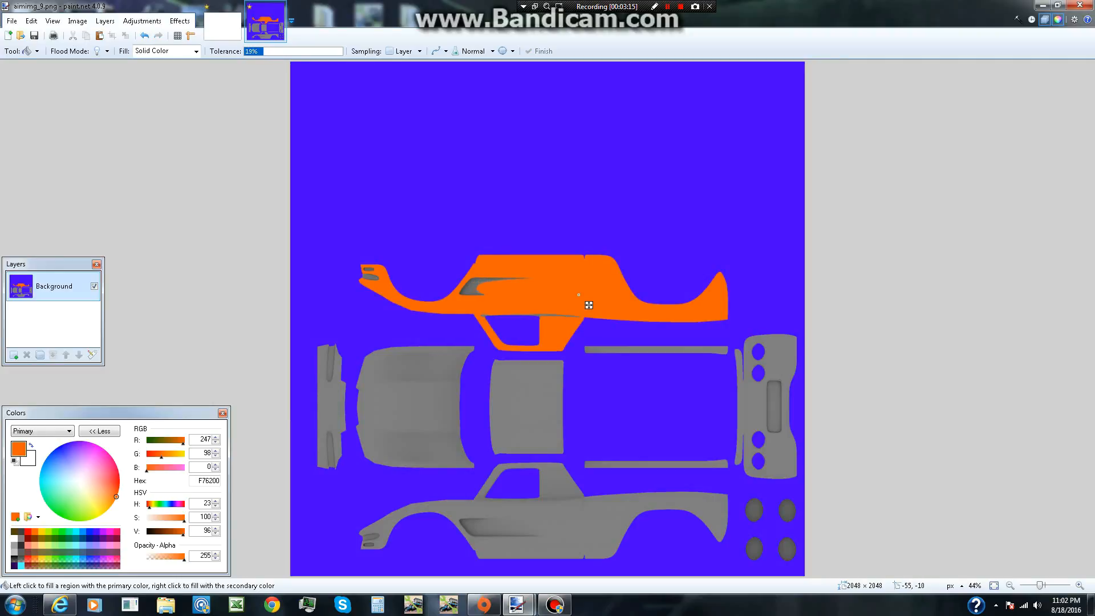
pyautogui.press('Right')
pyautogui.press('Right')
pyautogui.press('Right')
pyautogui.press('Right')
pyautogui.press('Right')
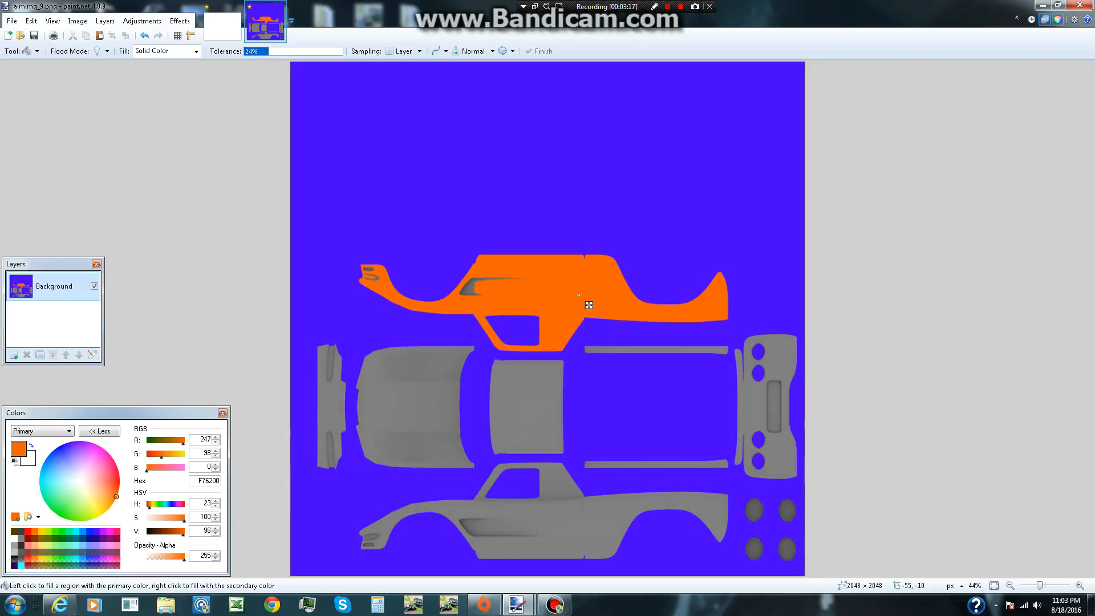
pyautogui.press('Left')
pyautogui.press('Left')
pyautogui.press('Right')
pyautogui.press('Left')
pyautogui.click(577, 521)
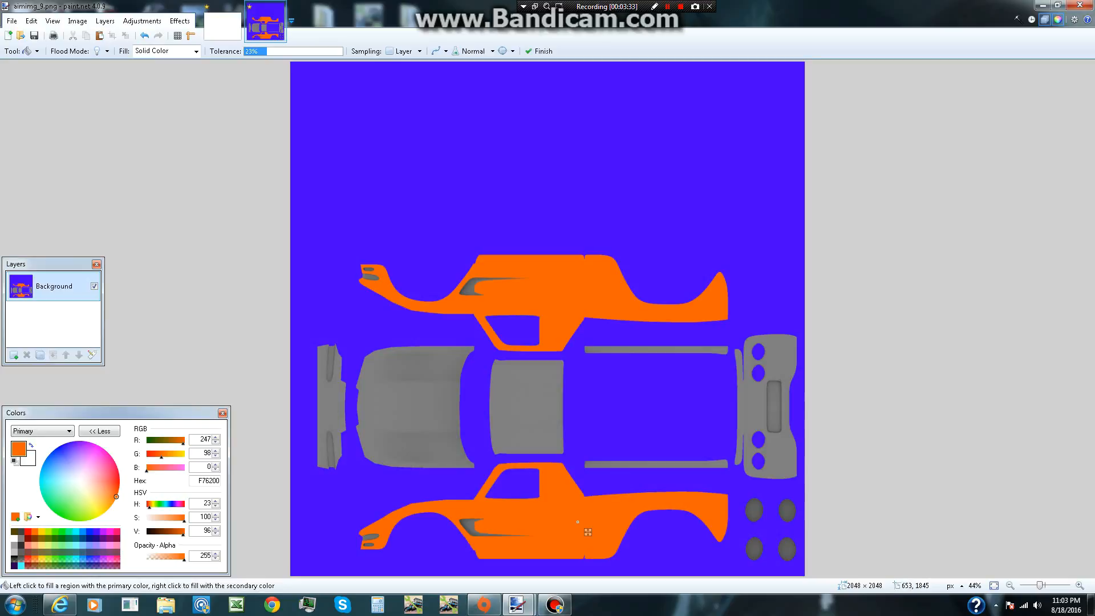
# Fill the front bumper panel with orange at 23% tolerance, then the hood and roof at 50% tolerance.
pyautogui.click(337, 409)
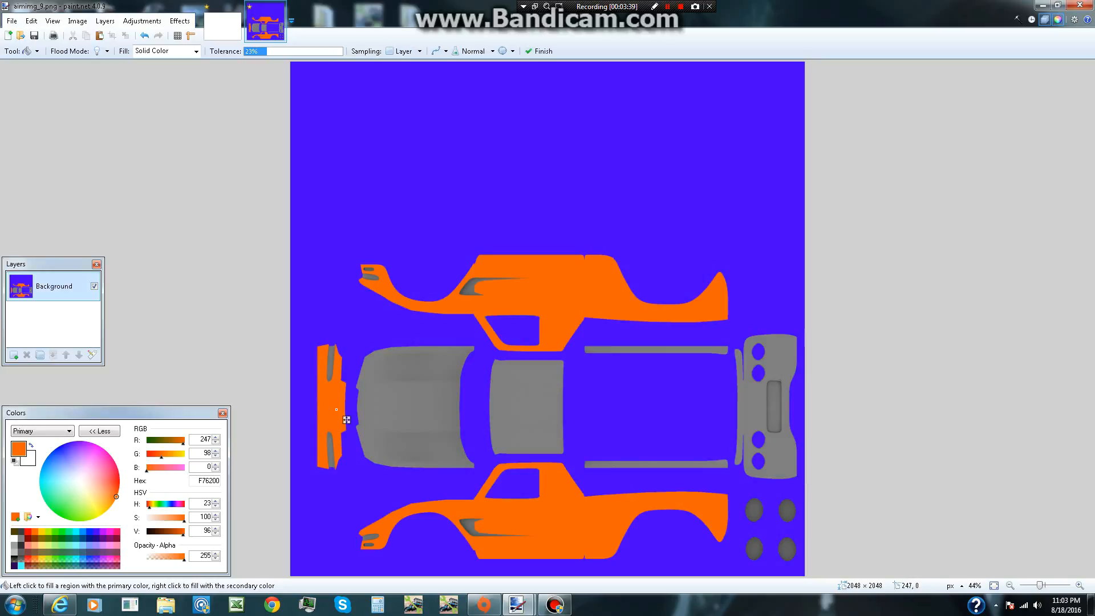
pyautogui.click(538, 51)
pyautogui.moveTo(267, 51); pyautogui.dragTo(295, 51)
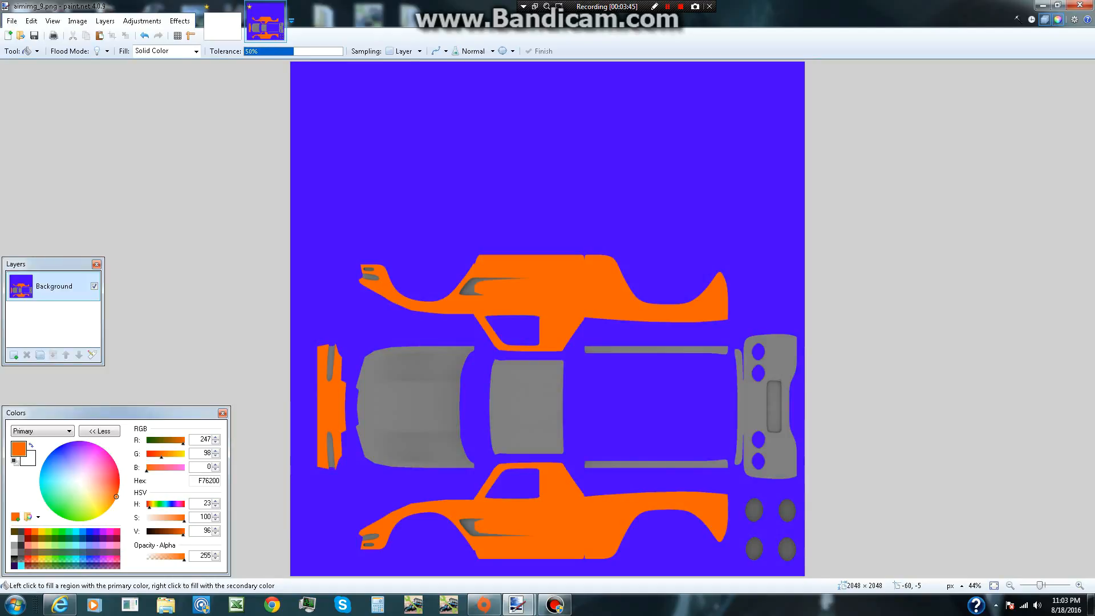
pyautogui.click(406, 415)
pyautogui.click(508, 412)
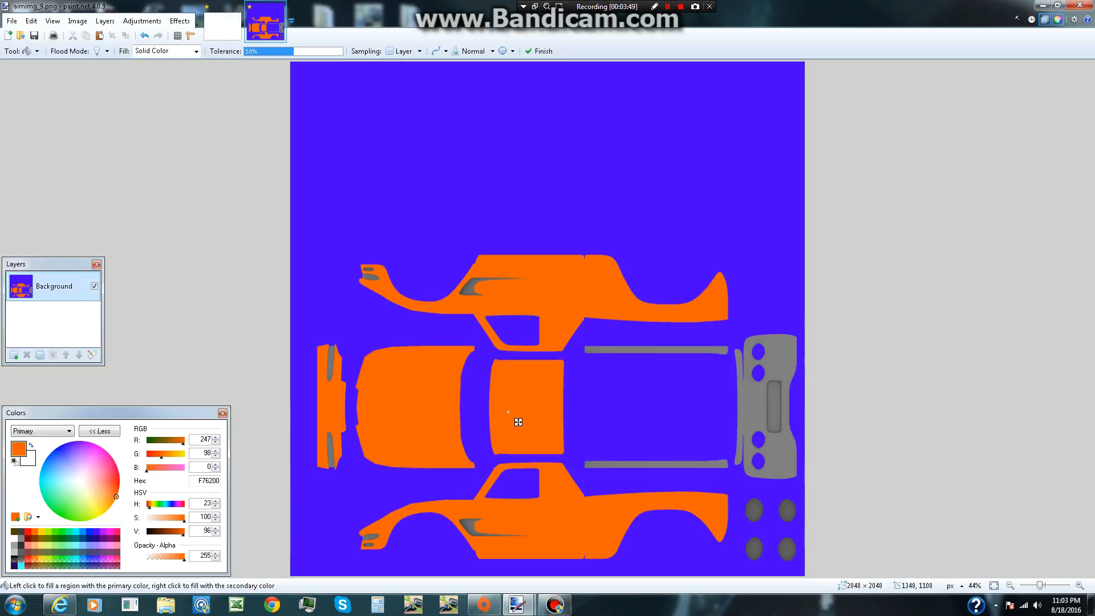
# Fill the two long bed strips with orange, and the rear panel at 34% tolerance so its rectangular recess stays unfilled.
pyautogui.click(630, 351)
pyautogui.click(664, 465)
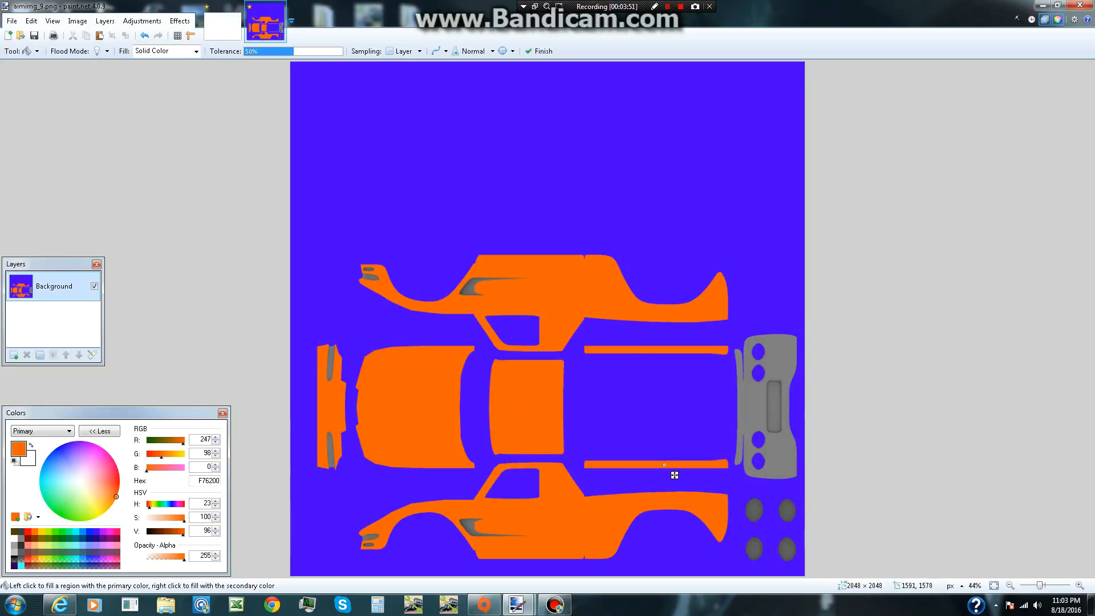
pyautogui.click(758, 407)
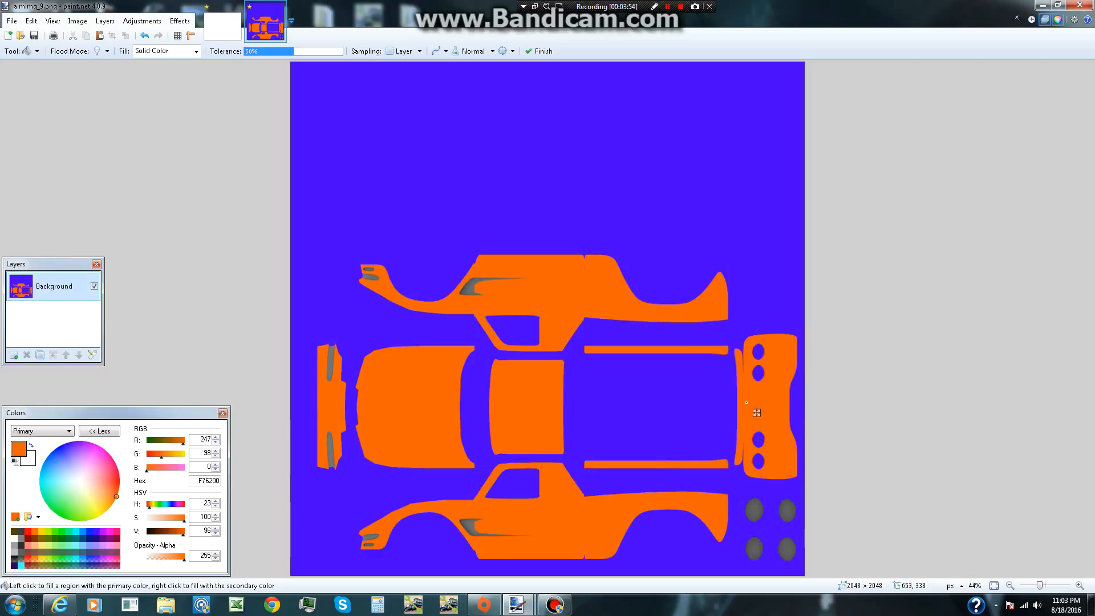
pyautogui.moveTo(294, 51); pyautogui.dragTo(278, 51)
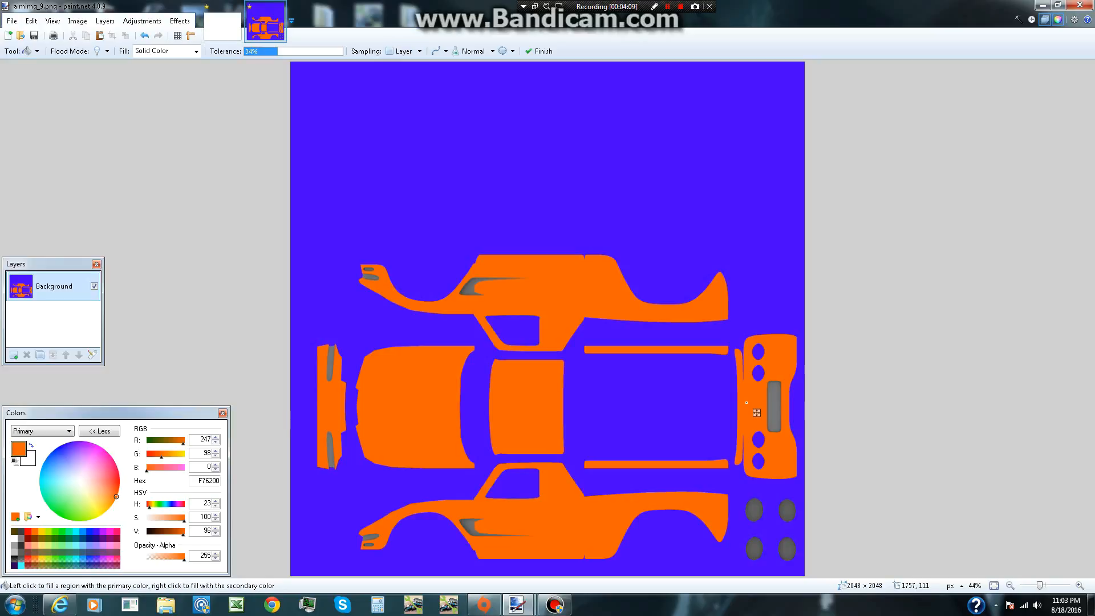
# Import the Avenger image from Downloads as a new layer and place it on the lower side panel at about 497 × 171 px.
pyautogui.click(105, 21)
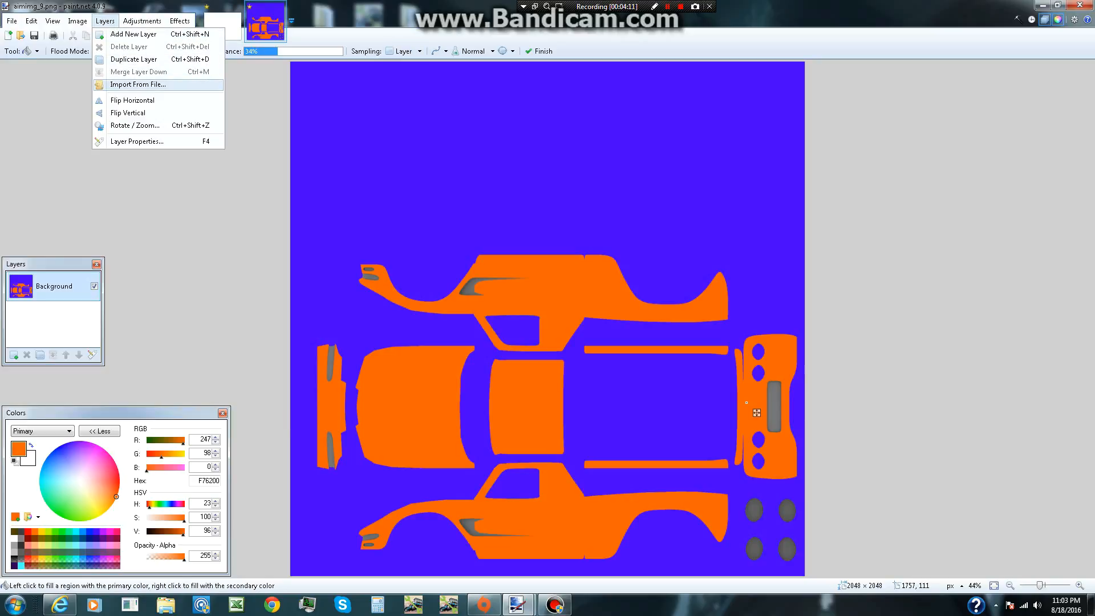
pyautogui.click(138, 84)
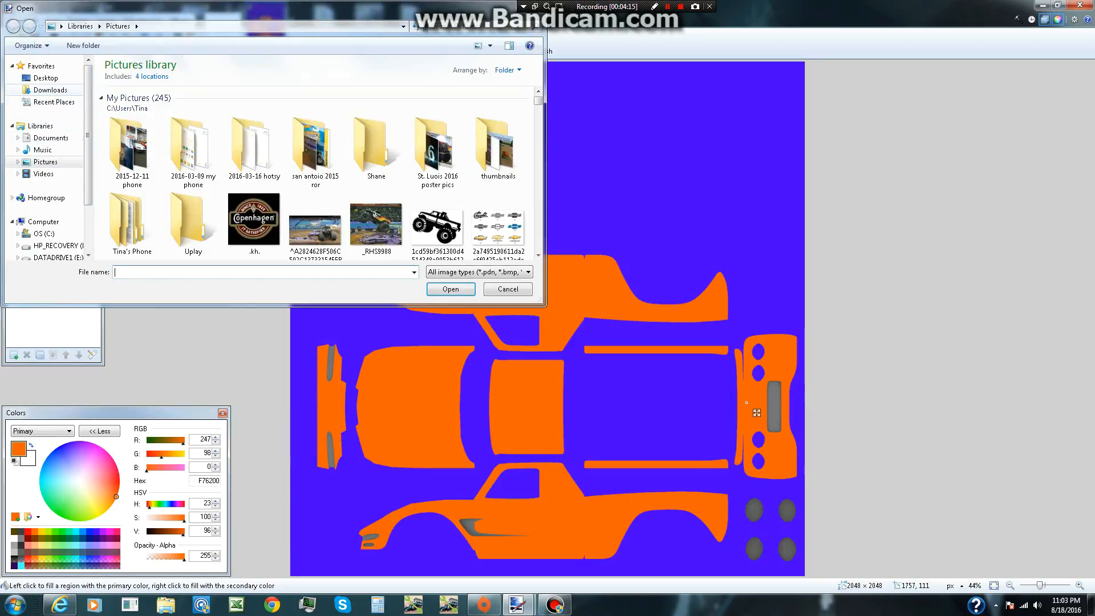
pyautogui.click(50, 90)
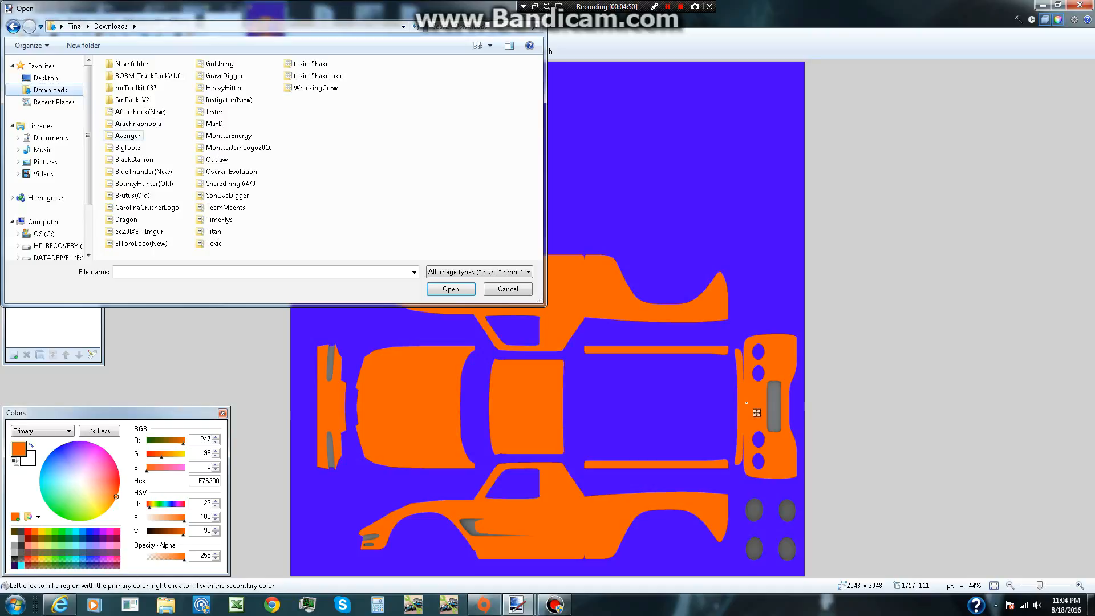
pyautogui.doubleClick(128, 136)
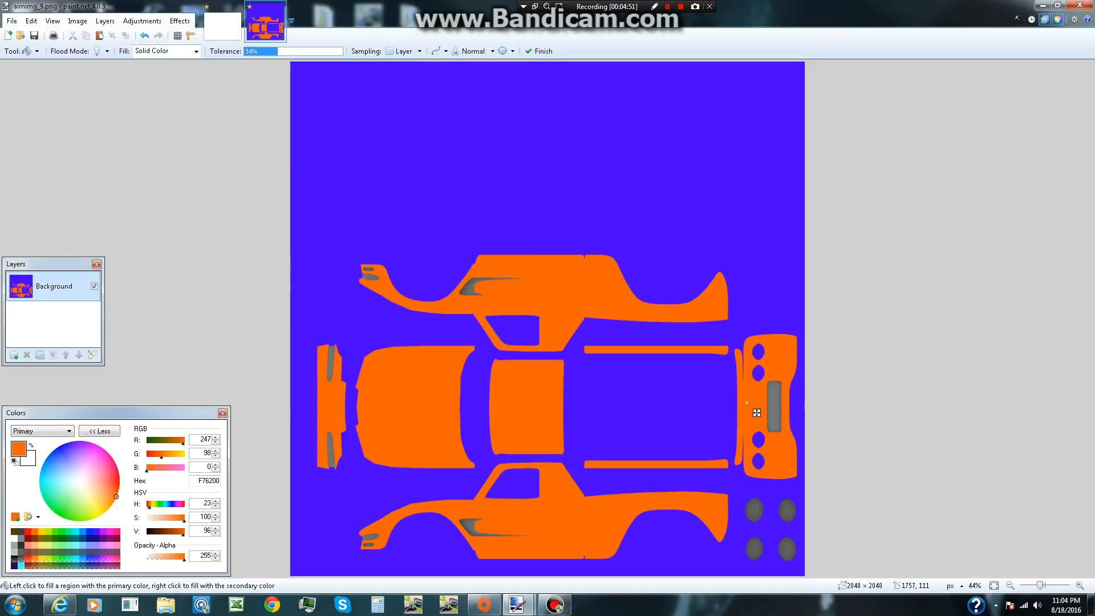
pyautogui.moveTo(427, 109); pyautogui.dragTo(622, 550)
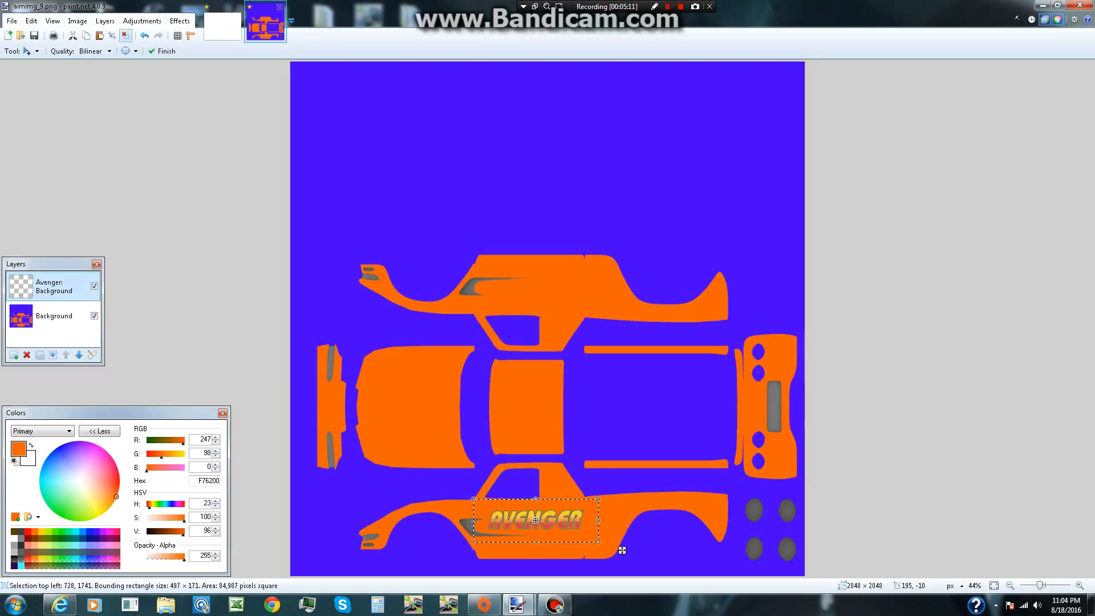
# Undo the Avenger logo's placement and its import as a layer.
pyautogui.click(145, 35)
pyautogui.click(144, 35)
pyautogui.click(144, 35)
pyautogui.click(145, 35)
pyautogui.click(145, 36)
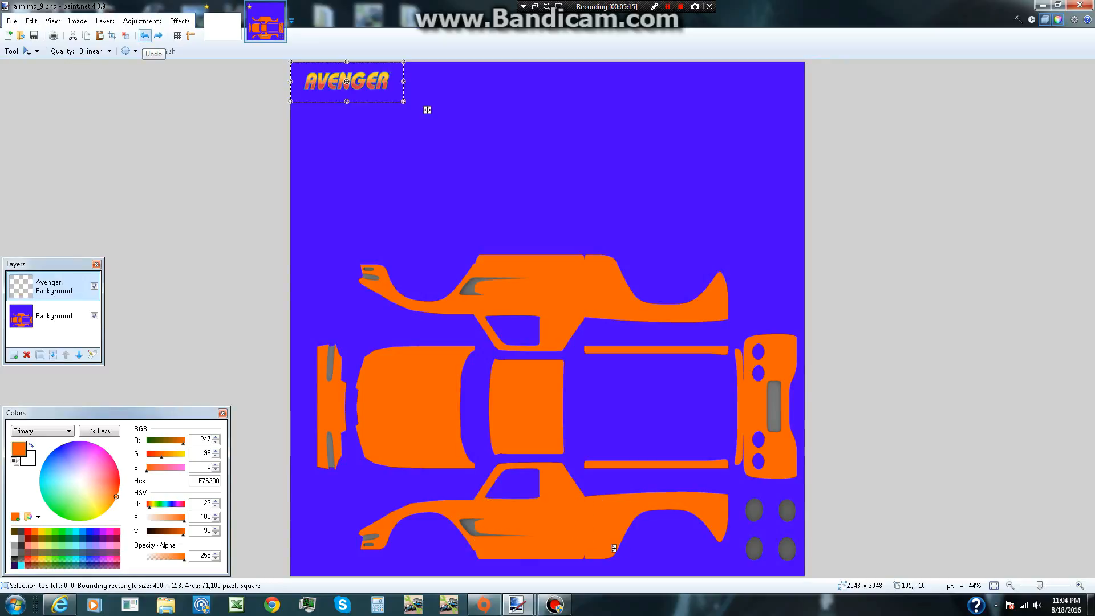
pyautogui.click(145, 35)
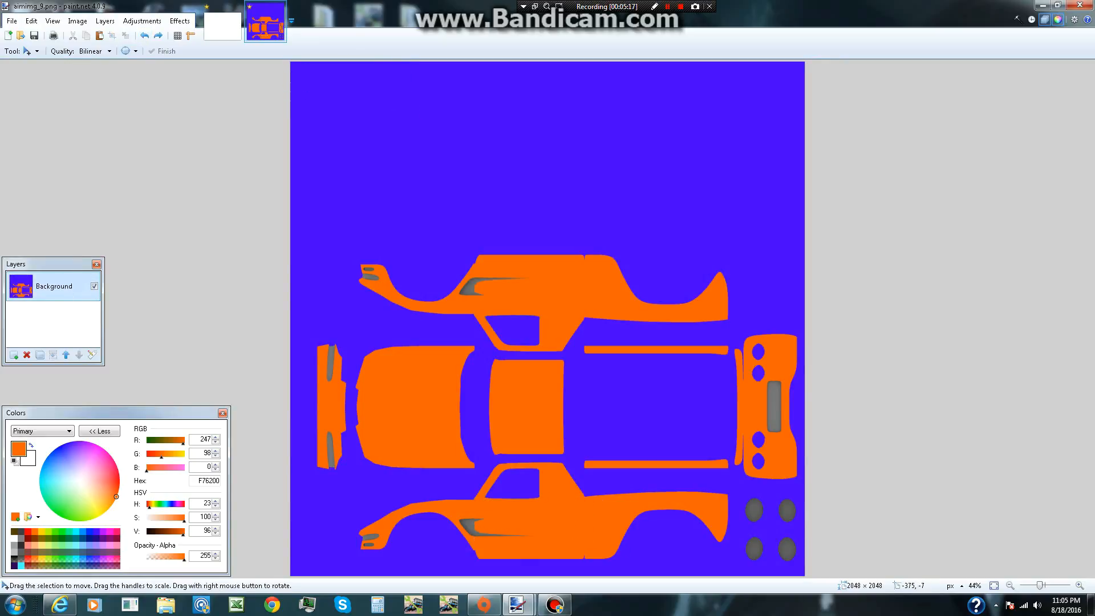
# Fill the upper side panel's vent with black using the Paint Bucket at 50% tolerance.
pyautogui.click(31, 50)
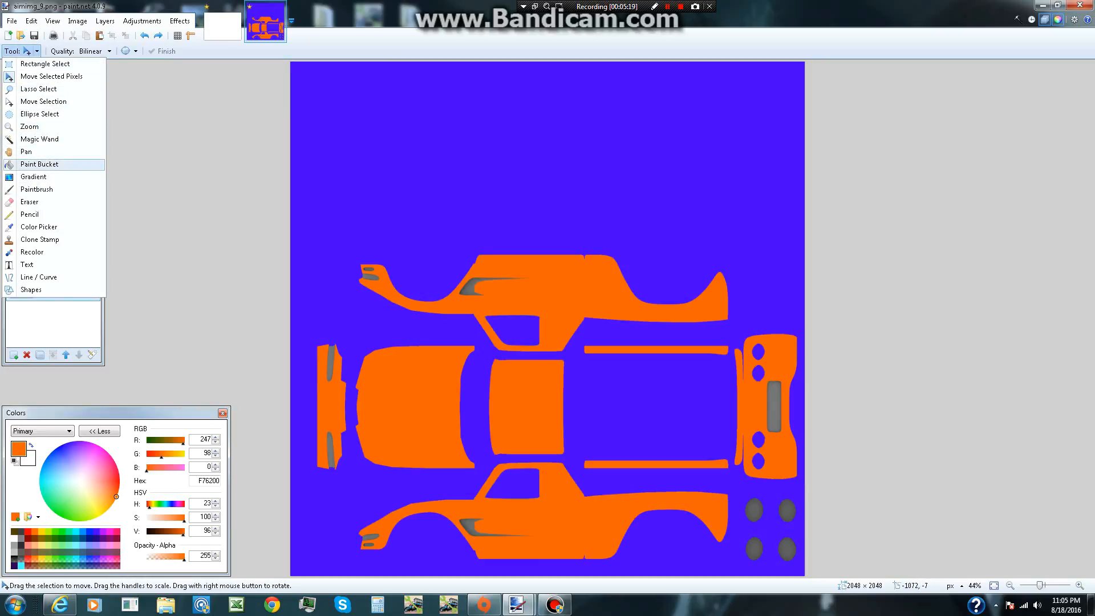
pyautogui.click(40, 164)
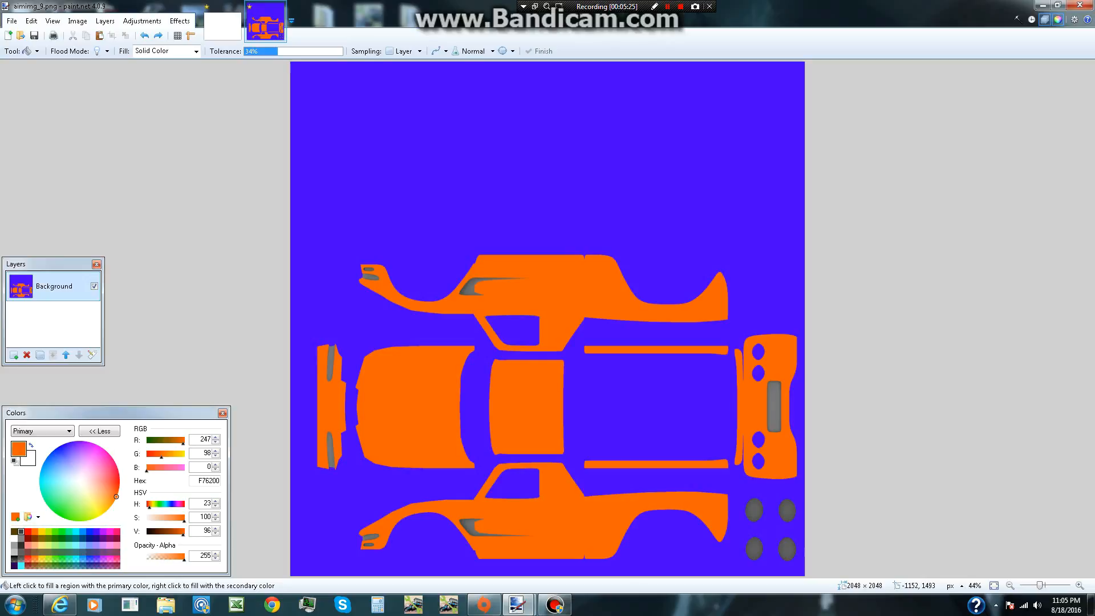
pyautogui.click(21, 532)
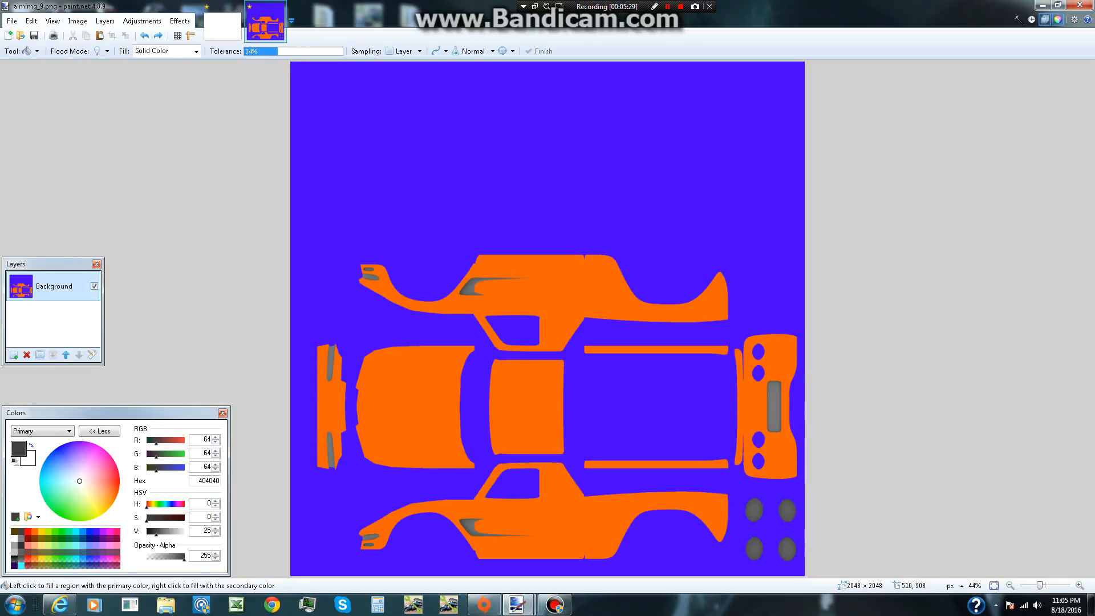
pyautogui.click(468, 288)
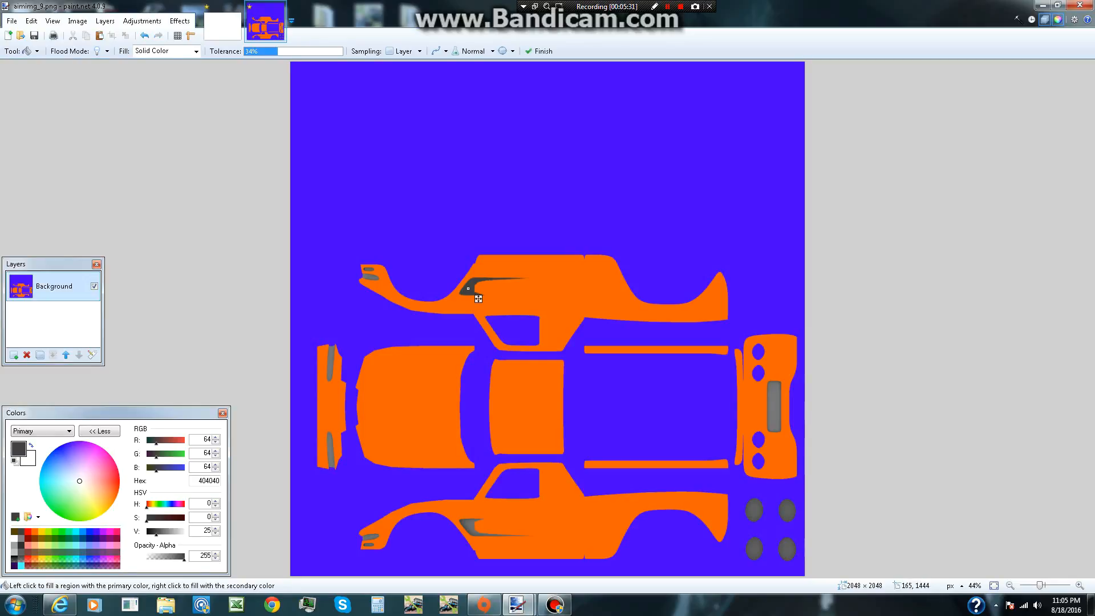
pyautogui.scroll(-9, 468, 288)
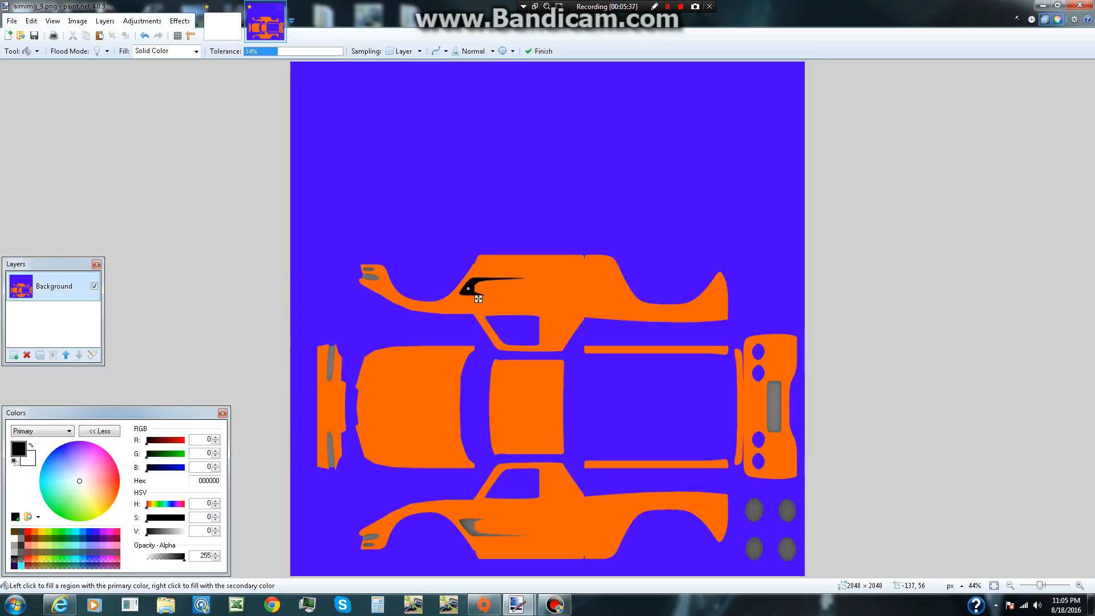
pyautogui.click(279, 52)
pyautogui.moveTo(279, 51); pyautogui.dragTo(293, 51)
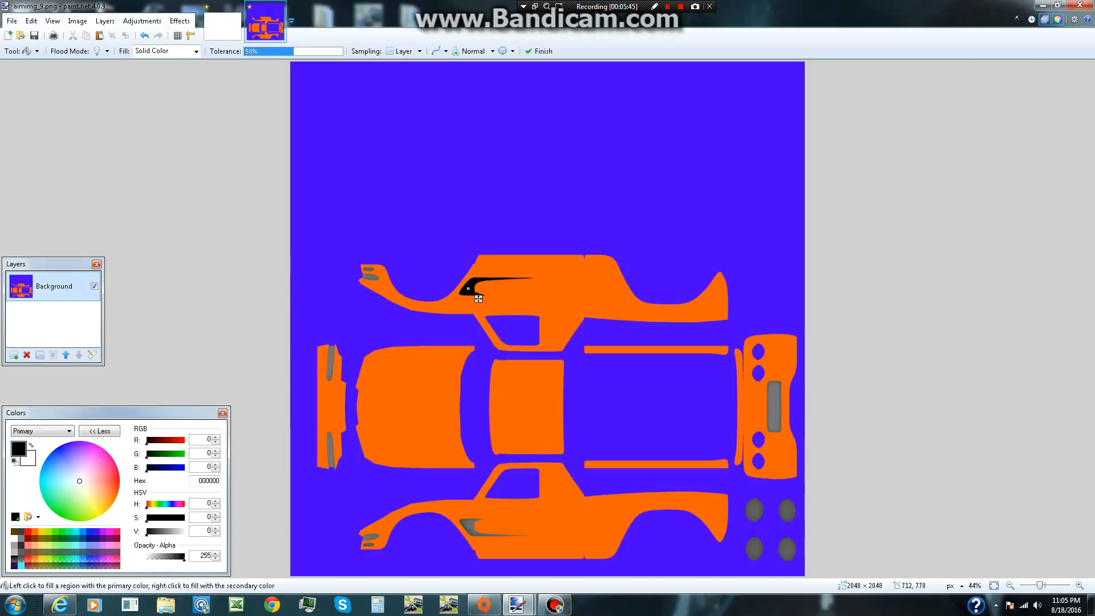
# Fill the lower side panel's vent and the front bumper panel's two slots with black.
pyautogui.click(470, 526)
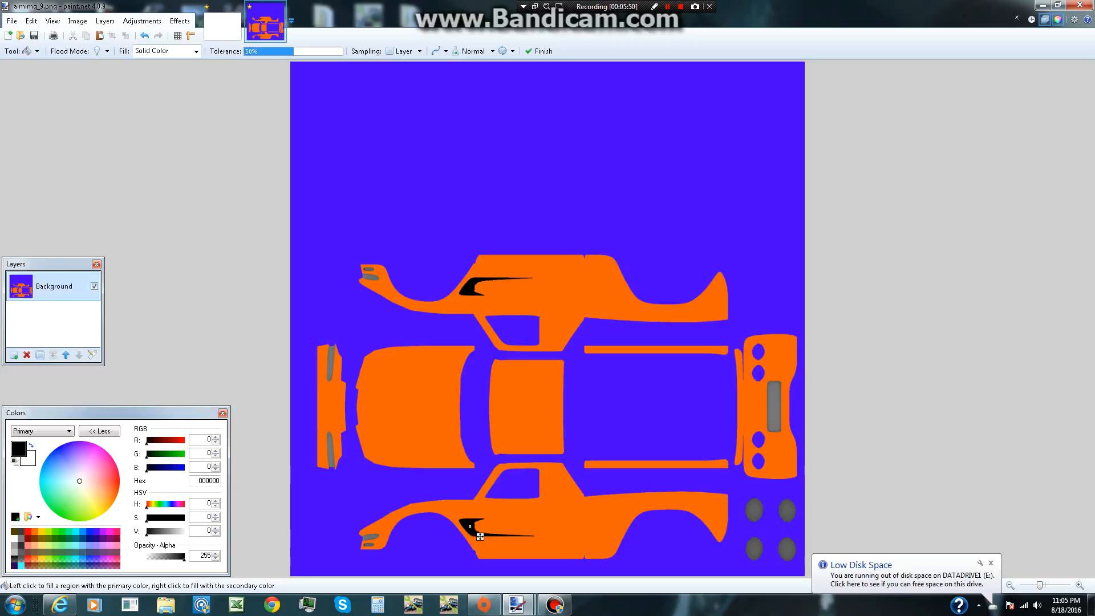
pyautogui.click(329, 365)
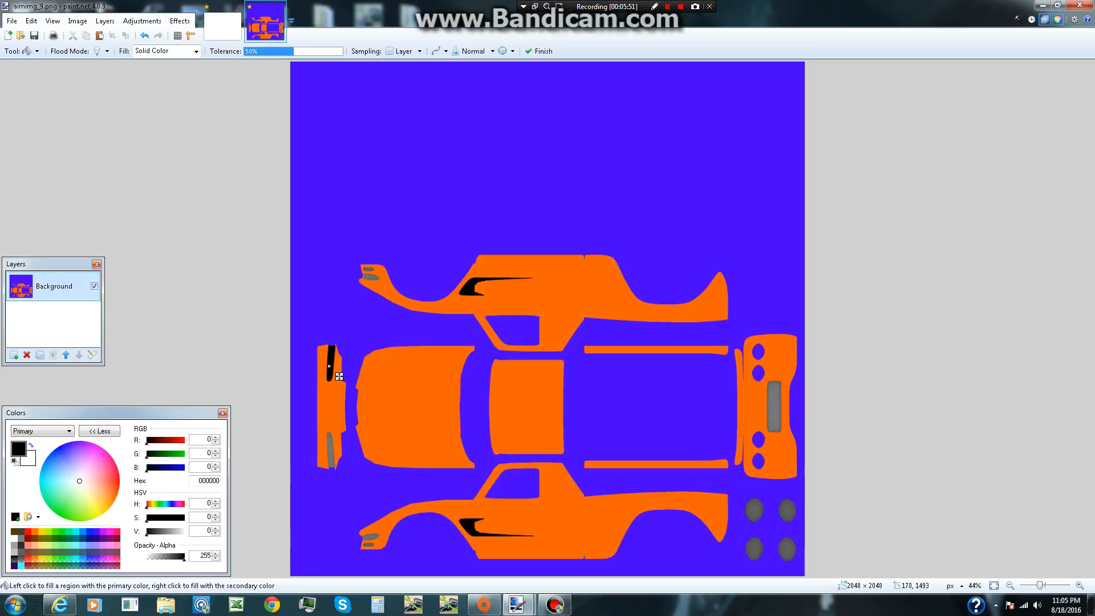
pyautogui.click(330, 451)
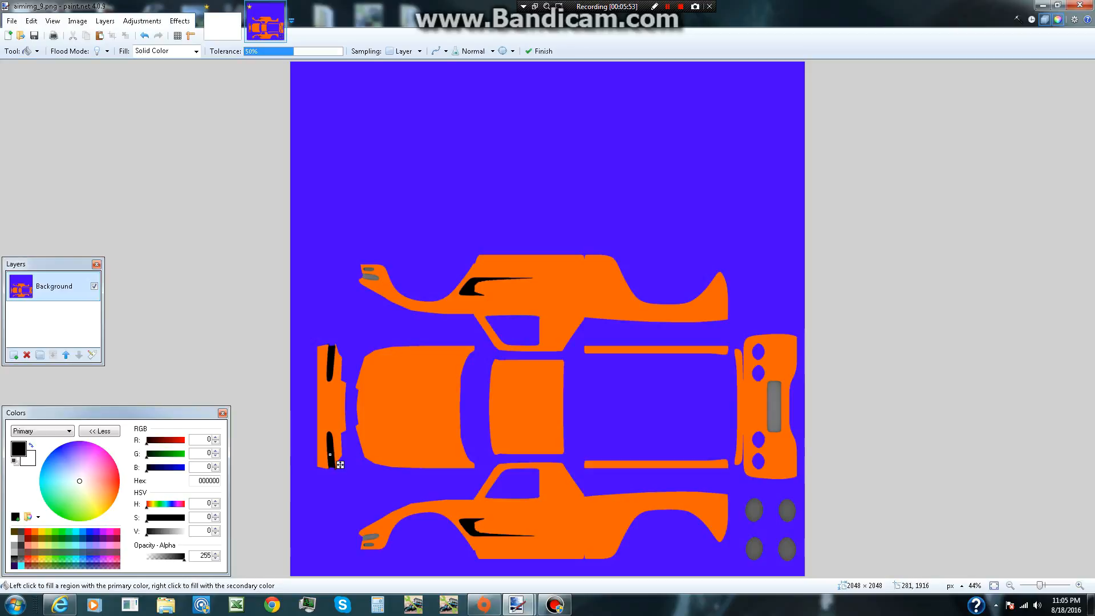
# Fill the front light details on both side panels and the rear panel's rectangular recess with black.
pyautogui.click(378, 541)
pyautogui.click(373, 545)
pyautogui.click(369, 277)
pyautogui.click(366, 268)
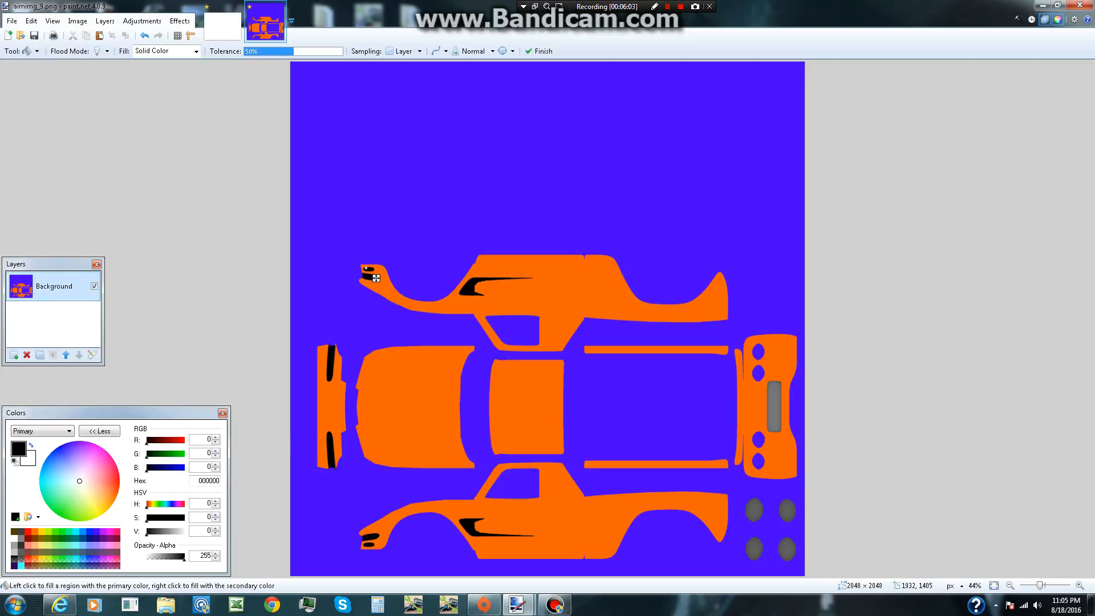
pyautogui.click(776, 414)
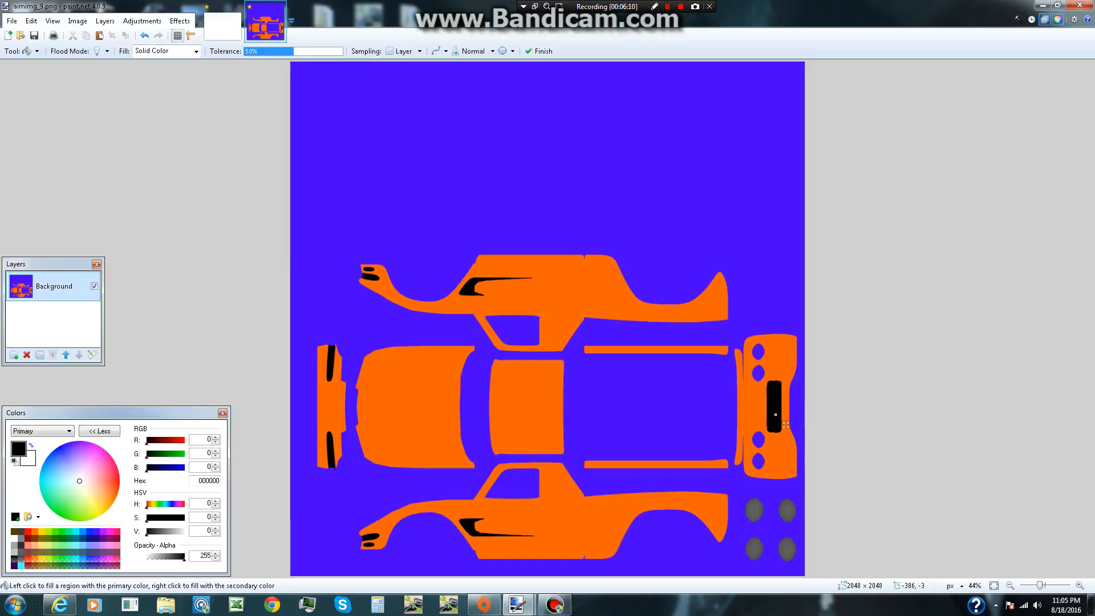
pyautogui.click(538, 51)
# Import the Avenger logo image from the Downloads folder as a new layer.
pyautogui.click(105, 21)
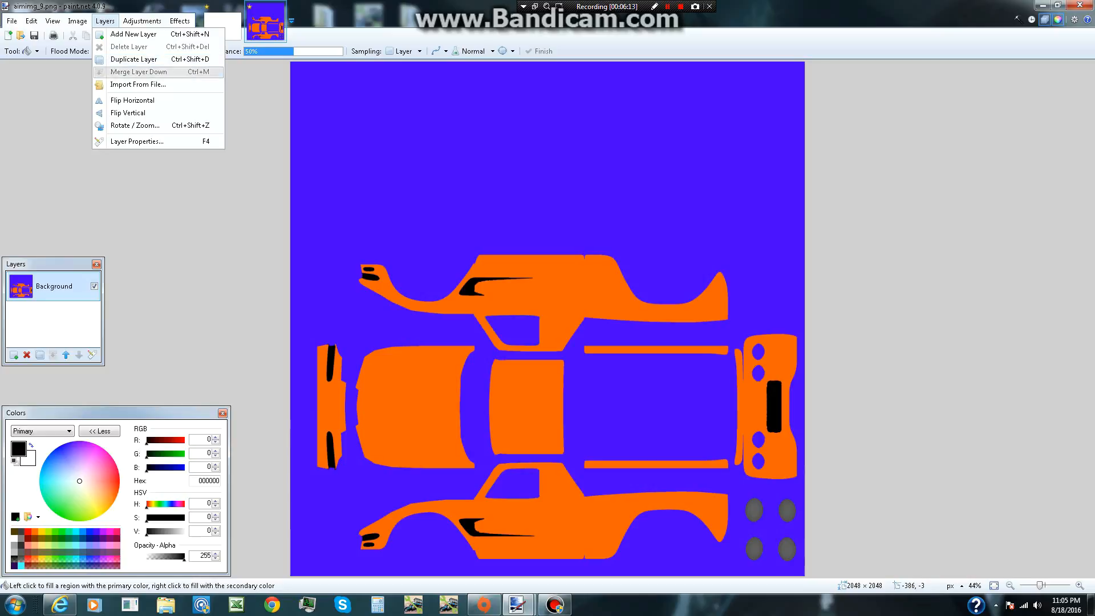
pyautogui.click(125, 84)
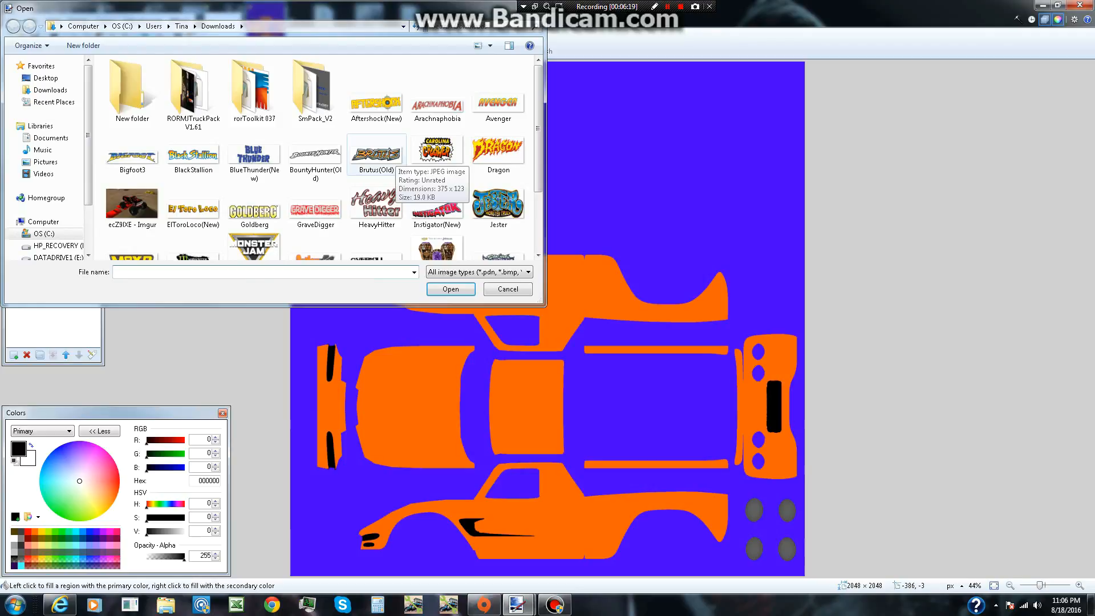
pyautogui.scroll(-2, 324, 161)
pyautogui.scroll(2, 324, 161)
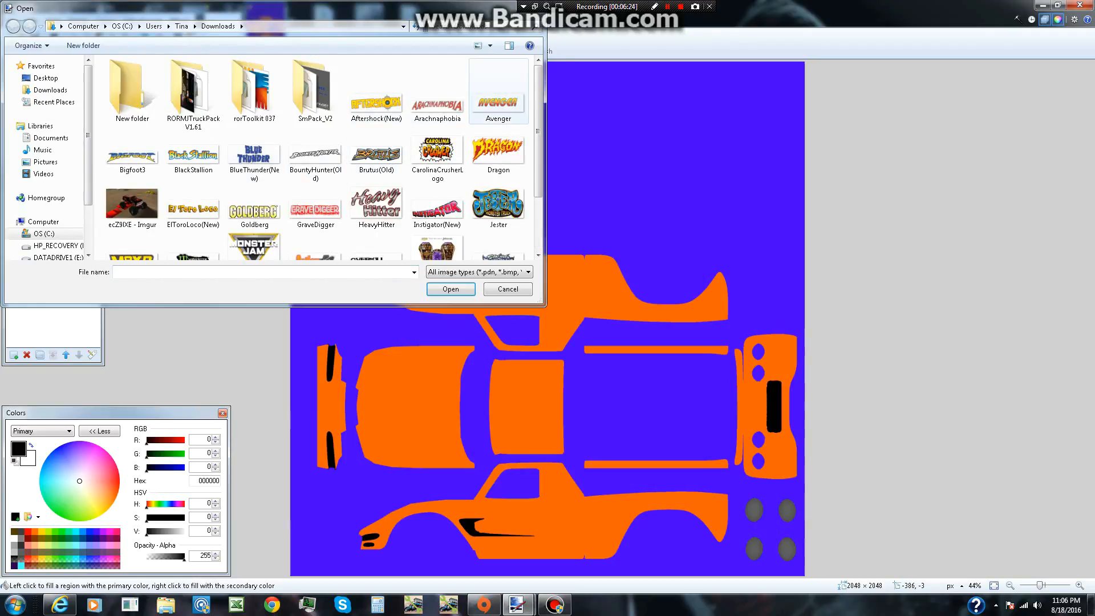
pyautogui.doubleClick(497, 105)
# Move the Avenger logo onto the lower side panel beside the vent and resize it to about 490 × 185 px.
pyautogui.moveTo(347, 81); pyautogui.dragTo(324, 86)
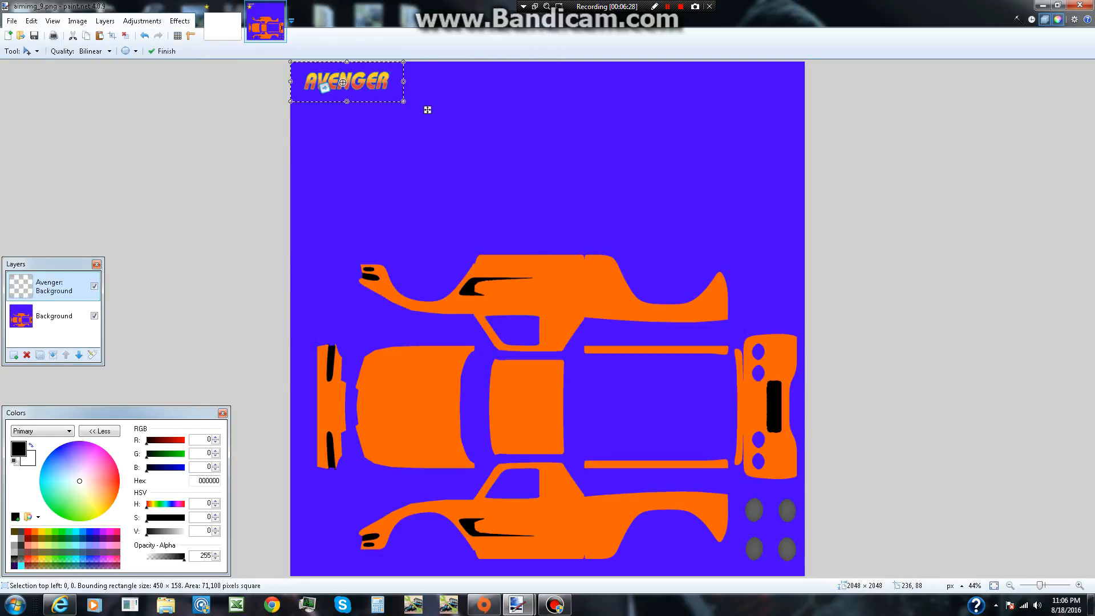
pyautogui.hotkey('ctrl', 'z')
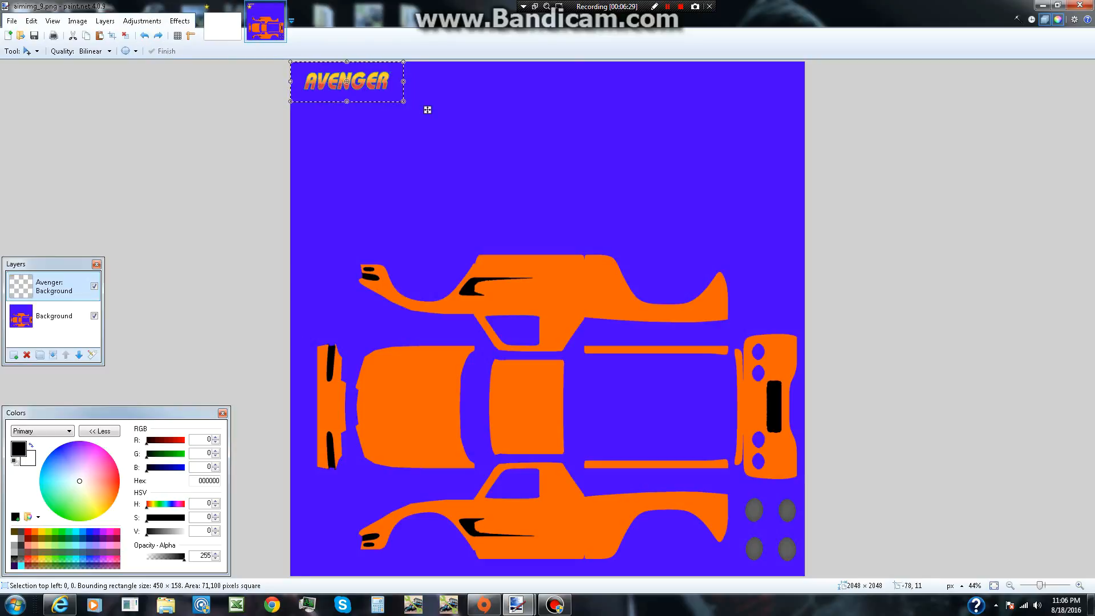
pyautogui.moveTo(428, 109); pyautogui.dragTo(610, 551)
pyautogui.moveTo(554, 526); pyautogui.dragTo(595, 495)
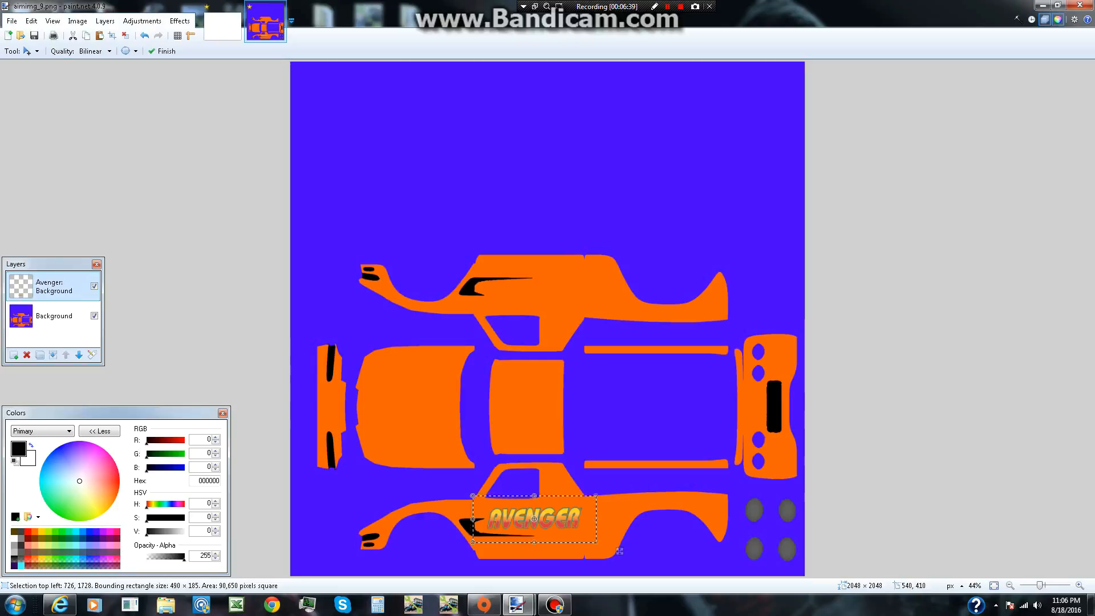
# Duplicate the Avenger logo layer and move the copy onto the upper side panel beside the vent.
pyautogui.click(105, 21)
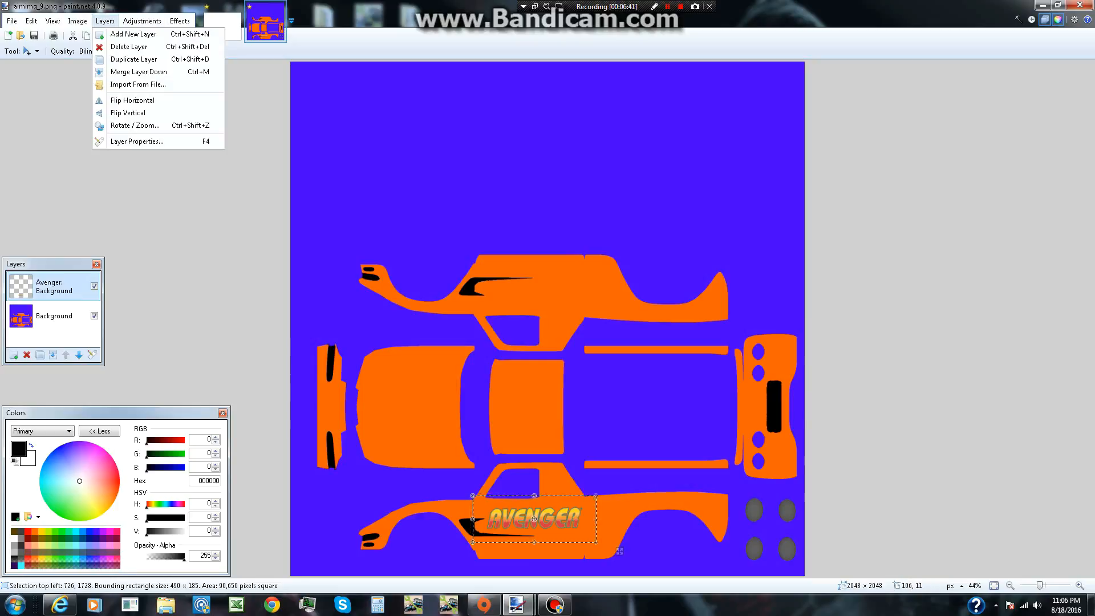
pyautogui.press('Down')
pyautogui.press('Return')
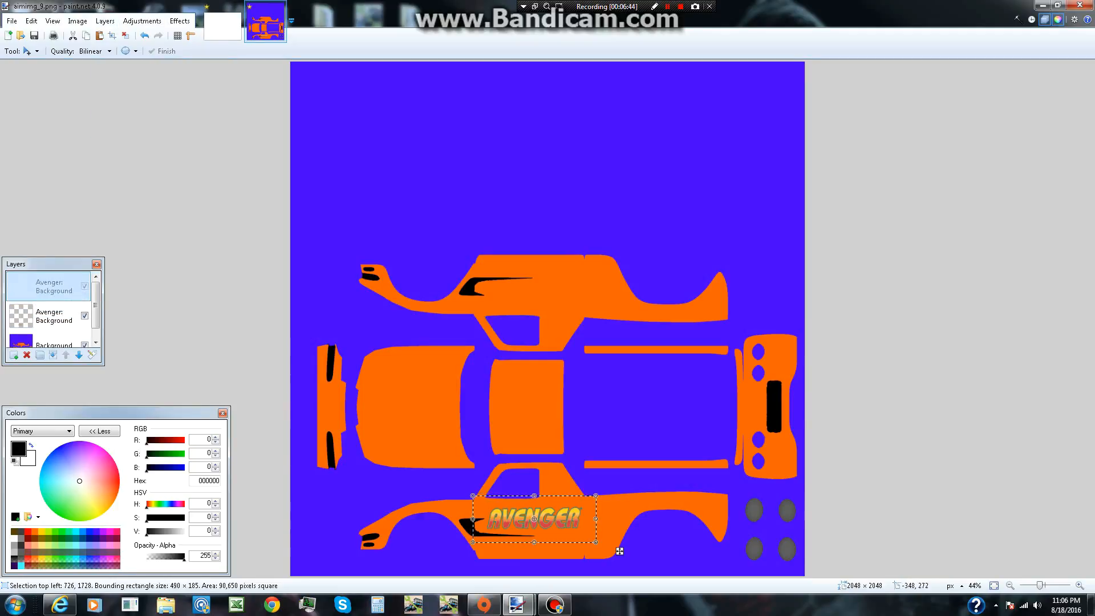
pyautogui.moveTo(620, 550); pyautogui.dragTo(617, 326)
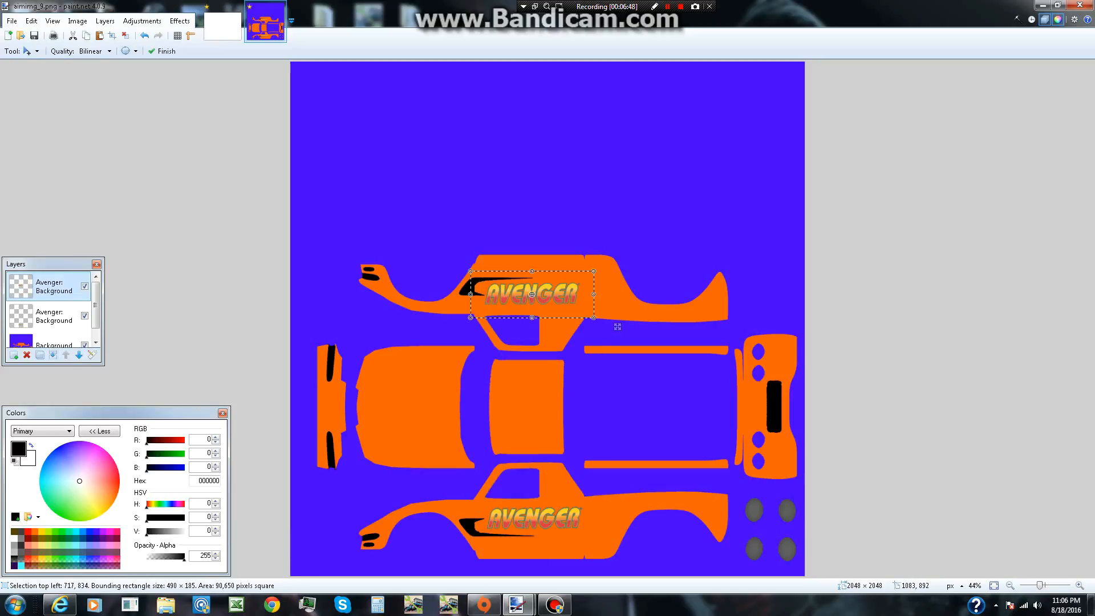
# Rotate the upper side panel's Avenger logo about 179° so it is upside down, and nudge it into place beside the vent.
pyautogui.moveTo(600, 267); pyautogui.dragTo(404, 341)
pyautogui.moveTo(562, 294); pyautogui.dragTo(562, 295)
pyautogui.moveTo(447, 260); pyautogui.dragTo(447, 259)
pyautogui.moveTo(562, 292); pyautogui.dragTo(564, 292)
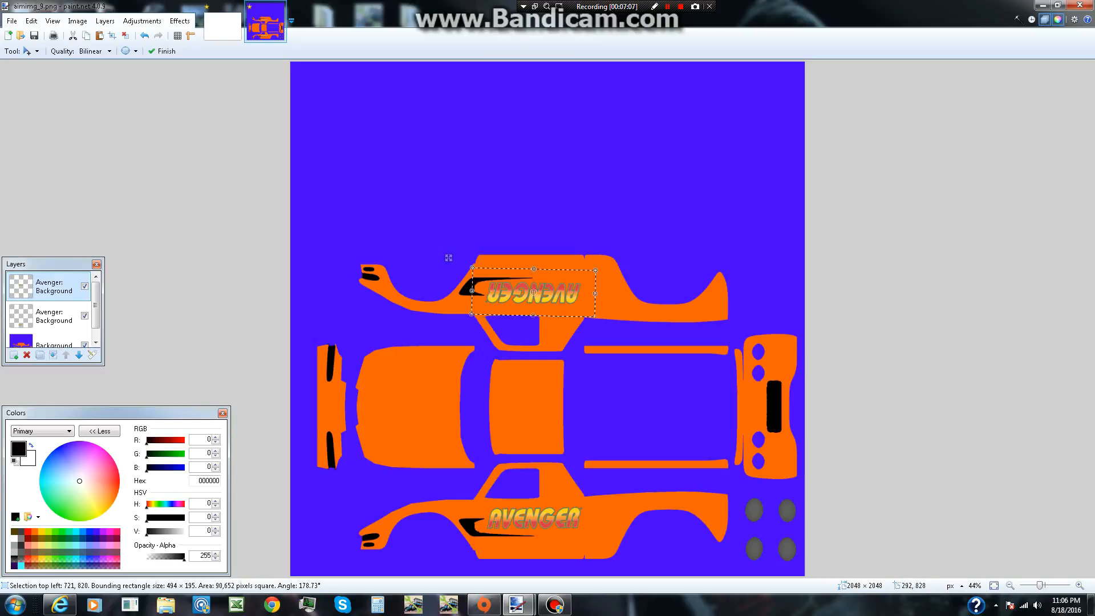
# Duplicate the Avenger logo layer, move the copy onto the black plate of the tail panel, rotated about 92° and resized to about 84 × 207 px.
pyautogui.click(105, 21)
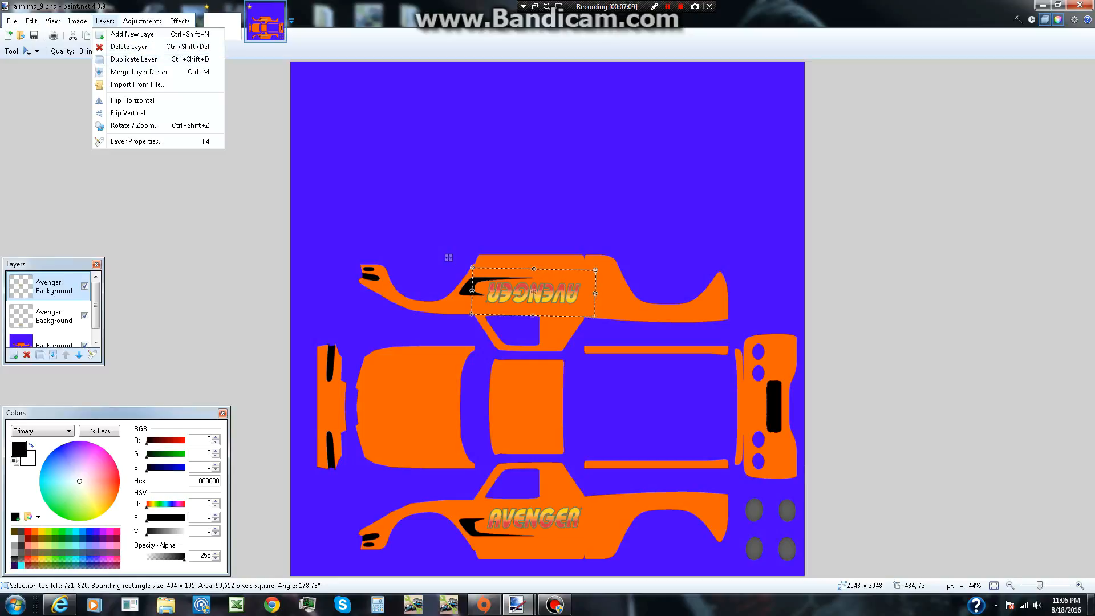
pyautogui.hotkey('ctrl', 'shift', 'd')
pyautogui.moveTo(448, 258); pyautogui.dragTo(791, 356)
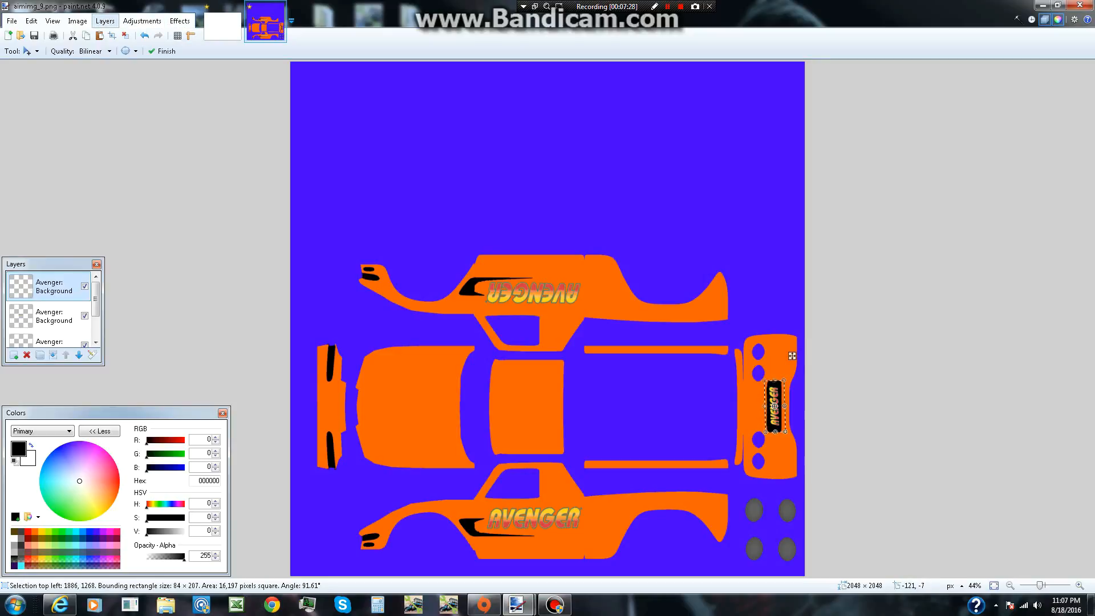
pyautogui.click(105, 21)
pyautogui.click(135, 84)
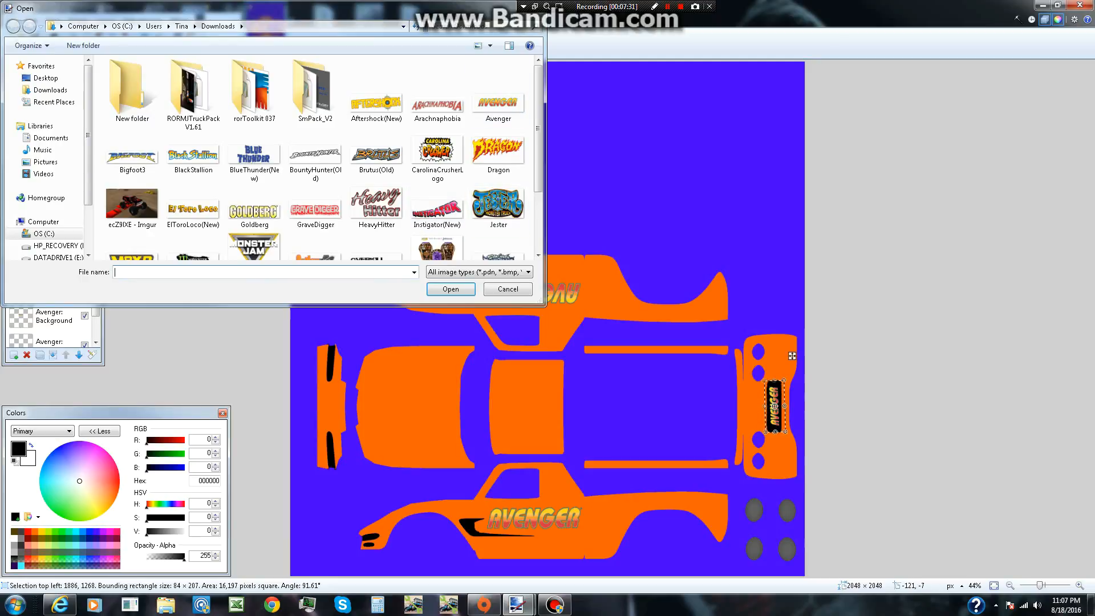
pyautogui.press('Escape')
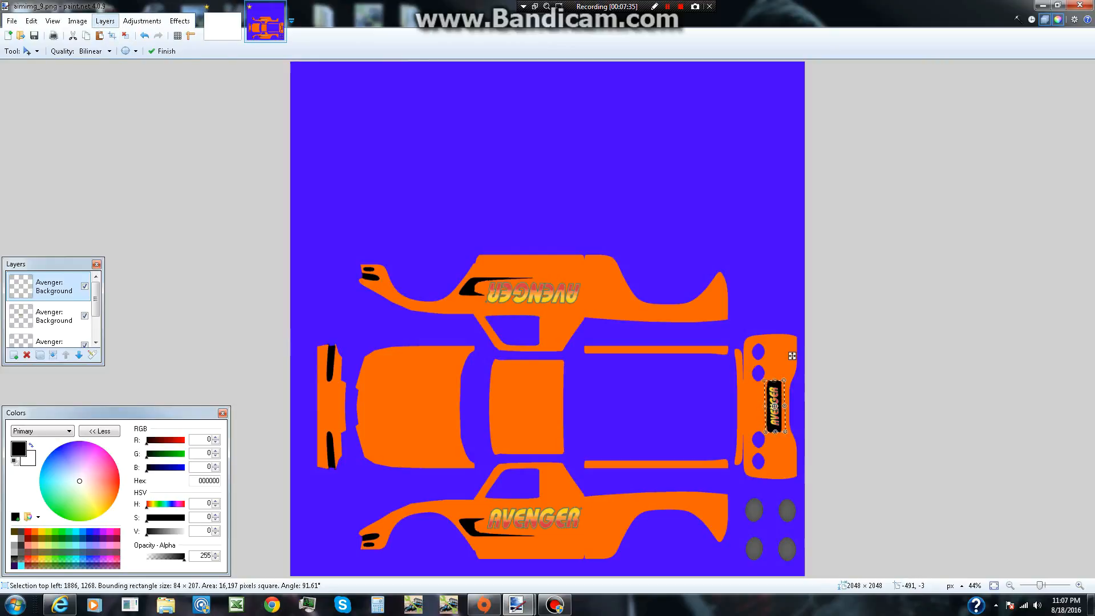
# Duplicate the tail plate's Avenger logo and place the copy on the hood, rotated to about -90° and enlarged to about 265 × 553 px.
pyautogui.click(142, 21)
pyautogui.moveTo(105, 21)
pyautogui.click(132, 58)
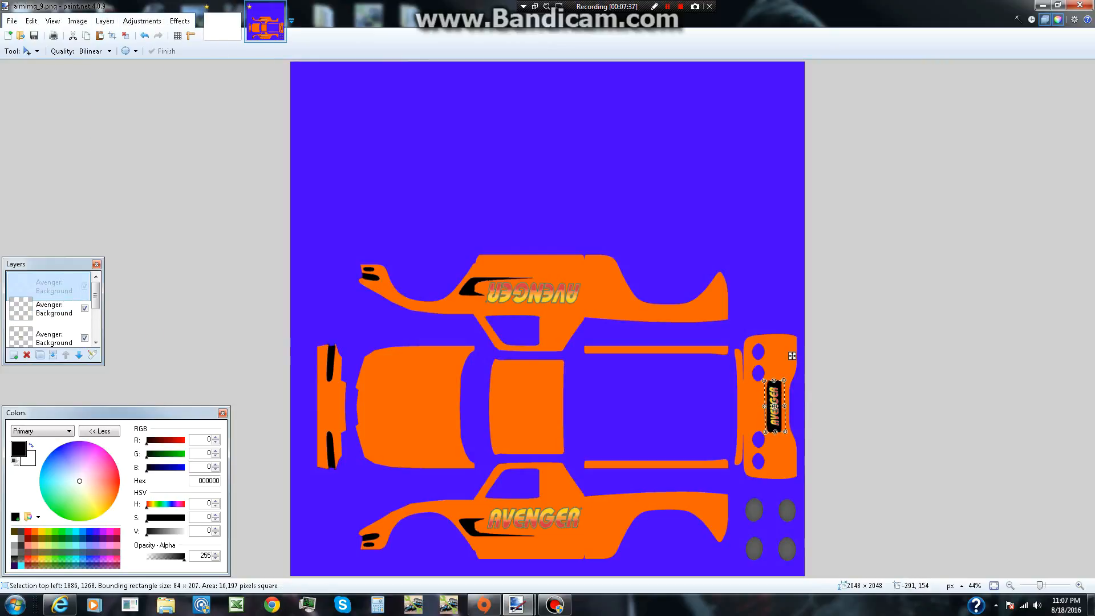
pyautogui.moveTo(792, 356); pyautogui.dragTo(459, 484)
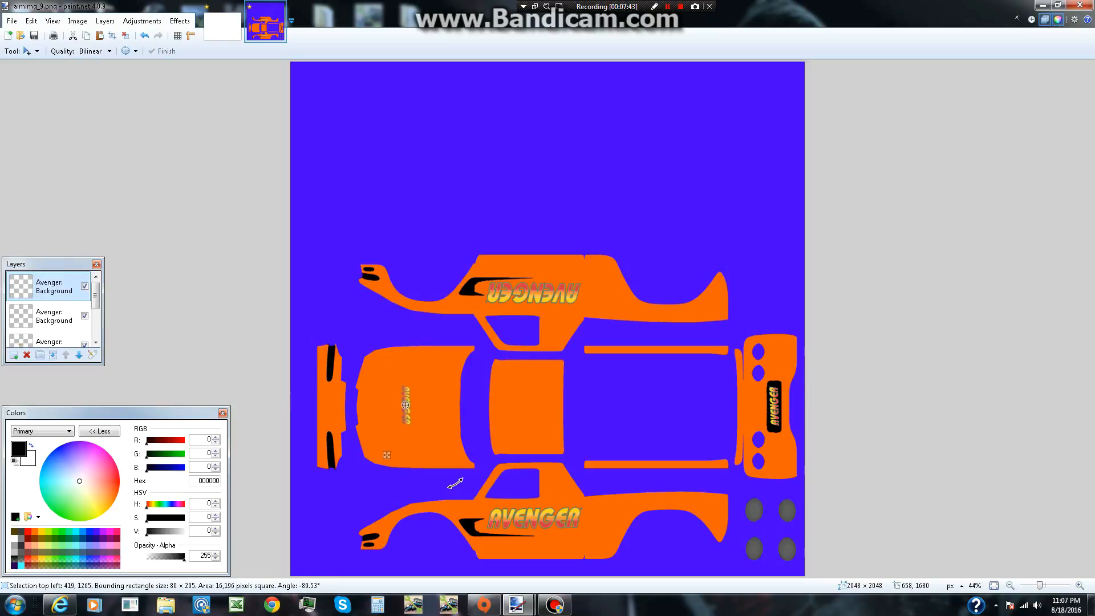
pyautogui.moveTo(420, 380); pyautogui.dragTo(451, 348)
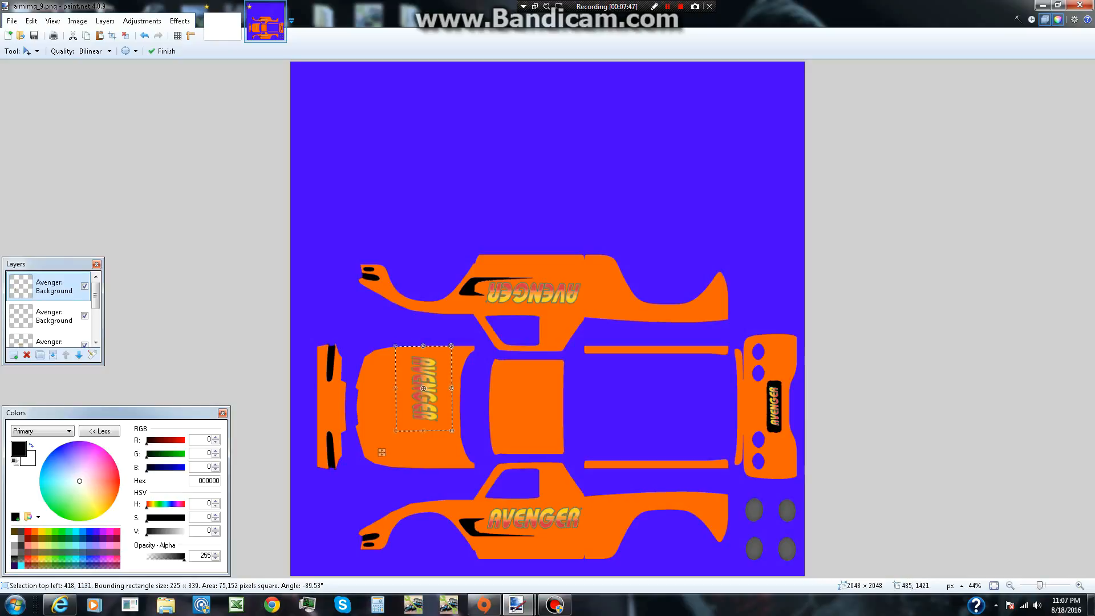
pyautogui.moveTo(382, 452); pyautogui.dragTo(387, 499)
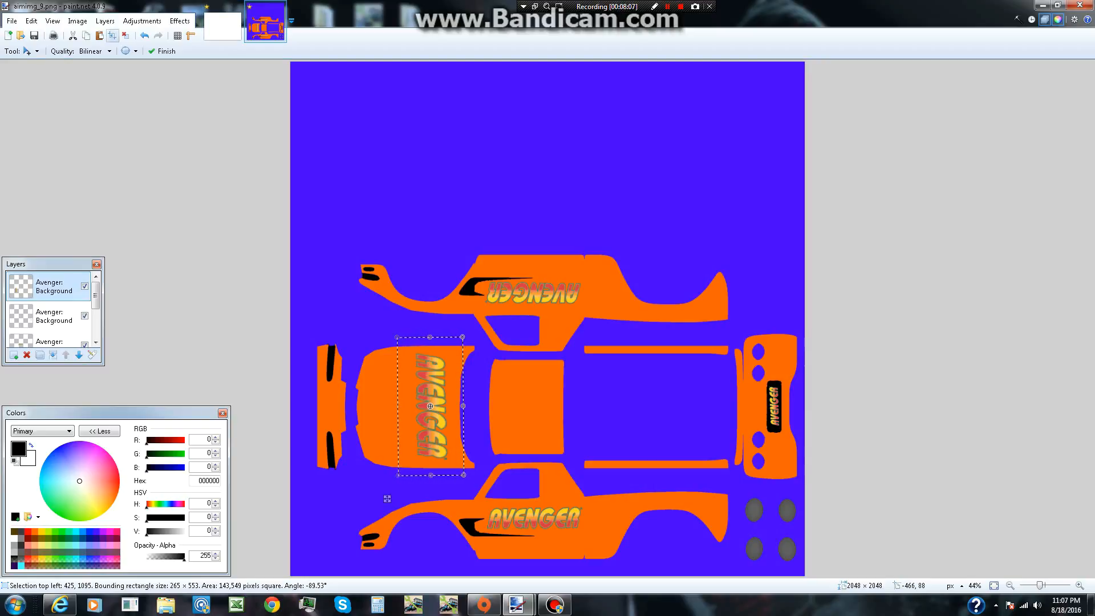
# Import the Hot Wheels logo image images9ADX87JI from the Pictures library as a new layer.
pyautogui.hotkey('alt', 'l')
pyautogui.press('Down')
pyautogui.press('Down')
pyautogui.press('Down')
pyautogui.press('Down')
pyautogui.press('Down')
pyautogui.press('Down')
pyautogui.press('Up')
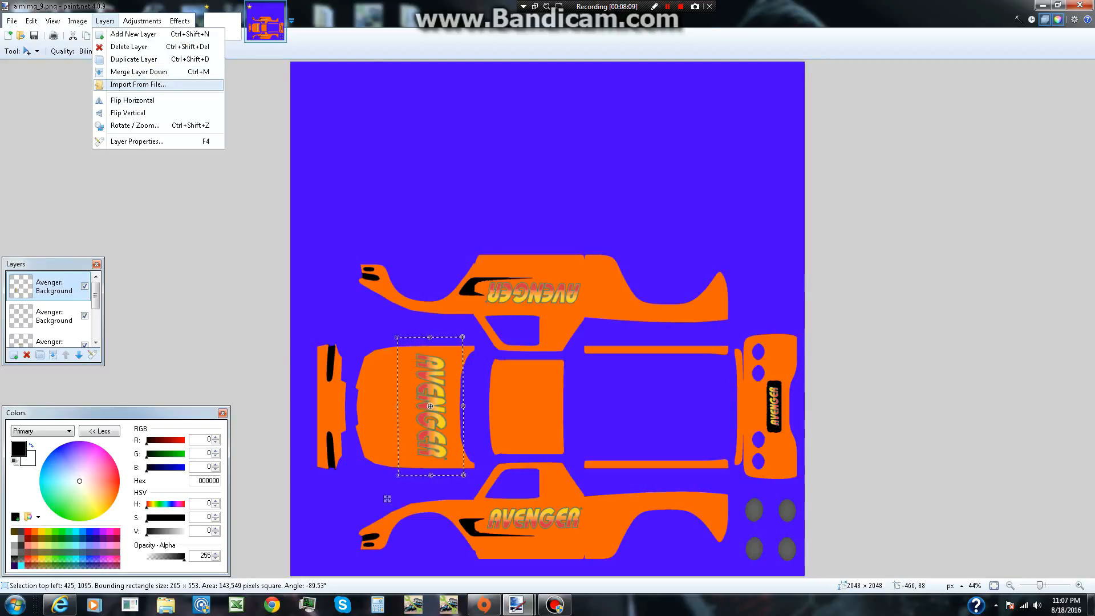
pyautogui.press('Return')
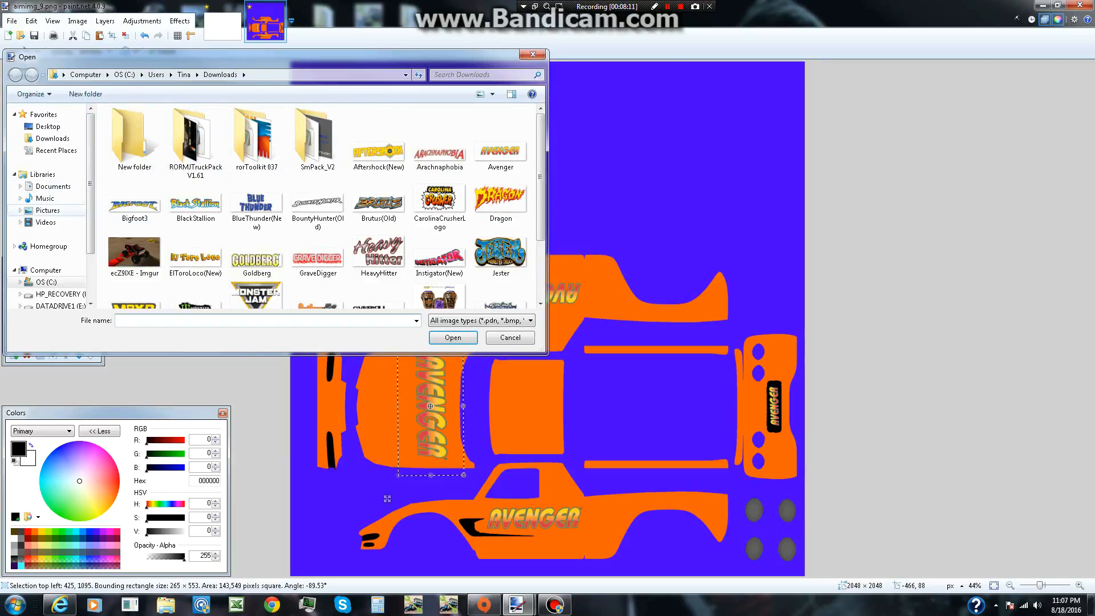
pyautogui.click(47, 210)
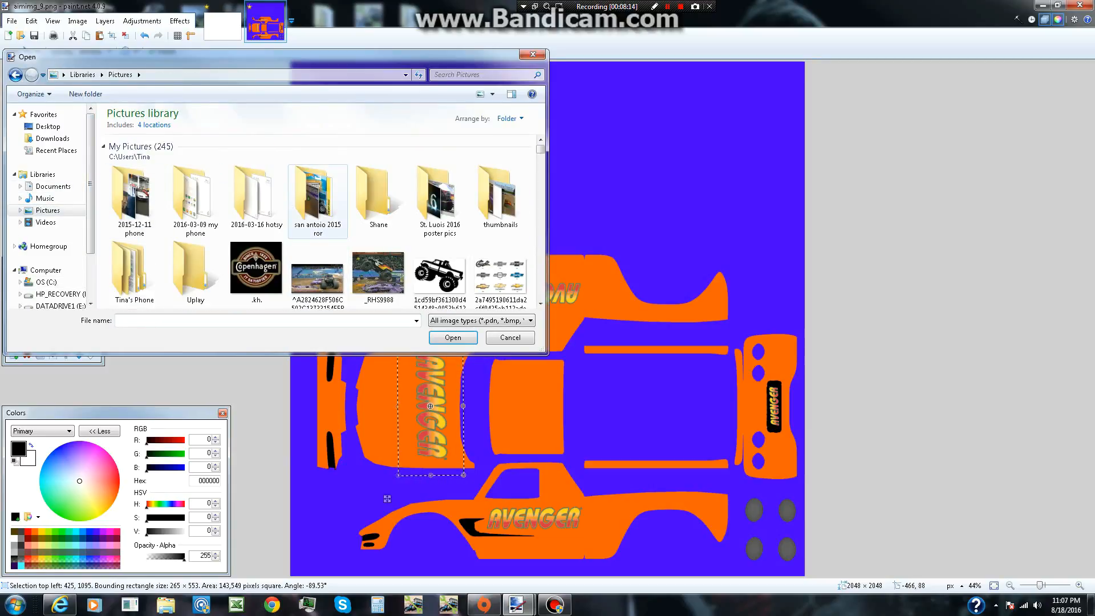
pyautogui.scroll(-1, 317, 188)
pyautogui.scroll(-1, 318, 188)
pyautogui.scroll(-1, 317, 188)
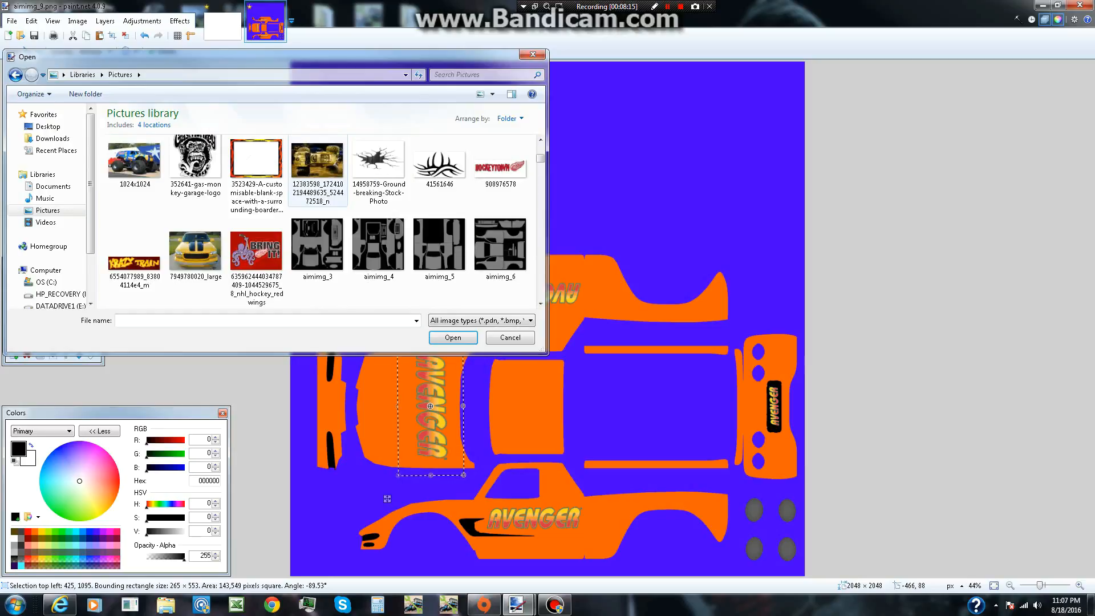
pyautogui.scroll(-1, 318, 188)
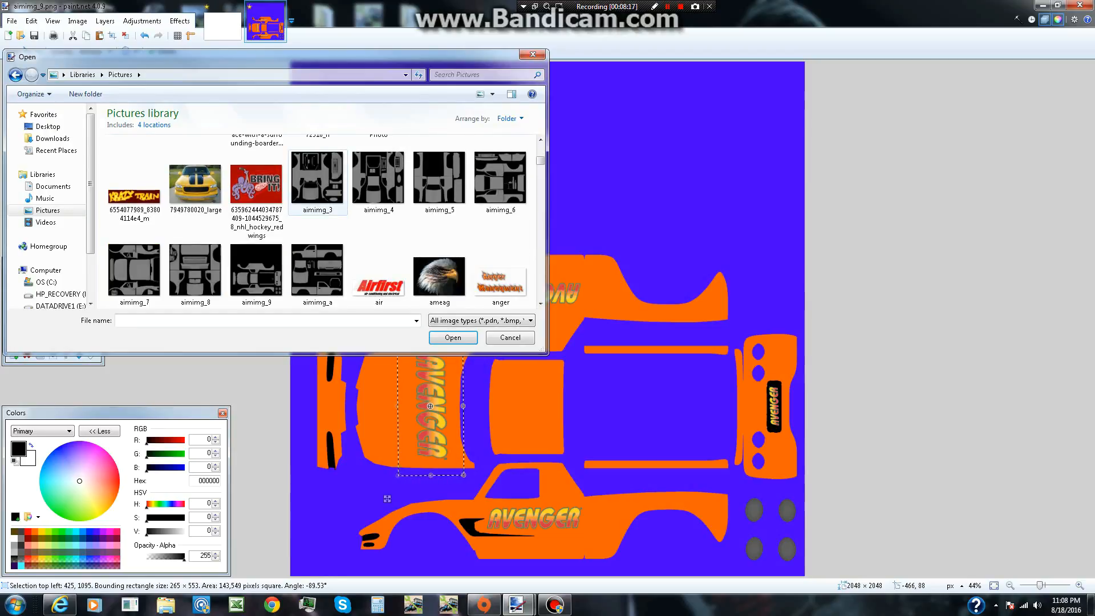
pyautogui.scroll(-1, 318, 188)
pyautogui.scroll(-4, 317, 205)
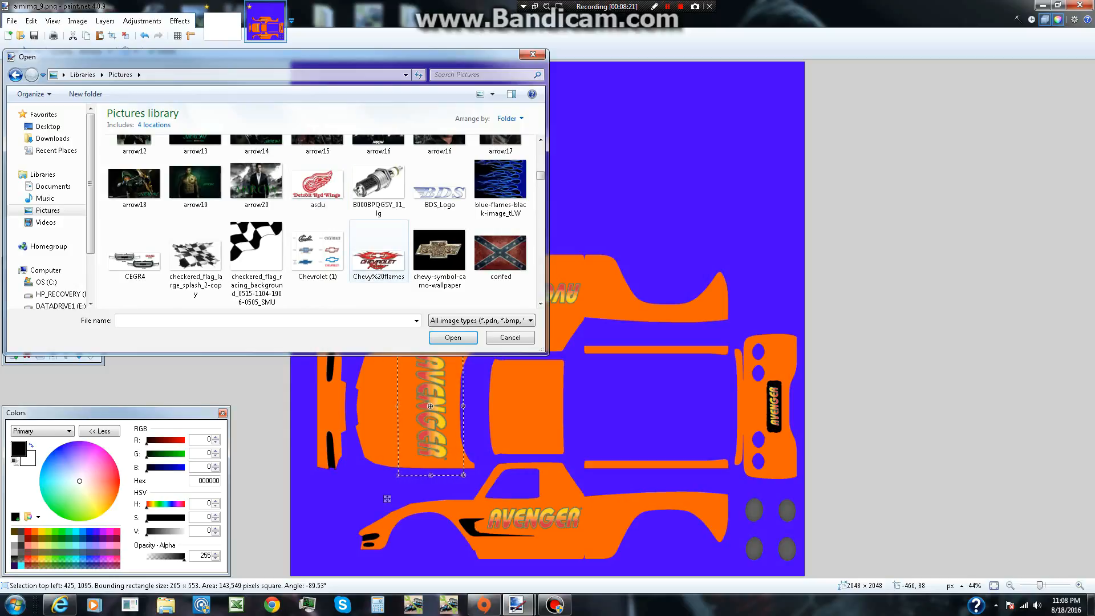
pyautogui.scroll(-2, 379, 251)
pyautogui.scroll(-4, 378, 251)
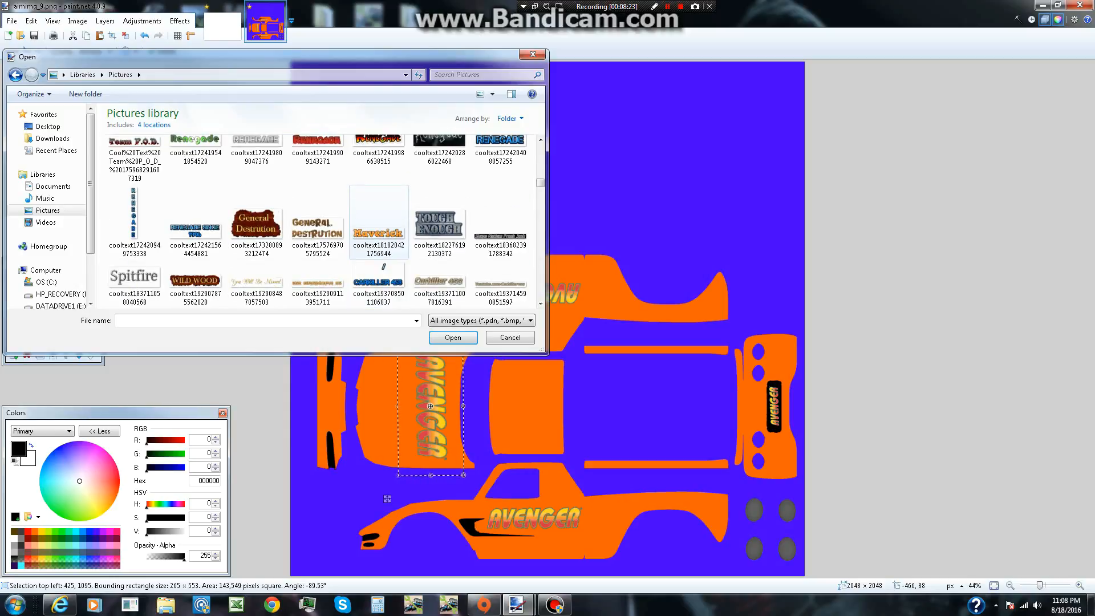
pyautogui.scroll(-3, 379, 262)
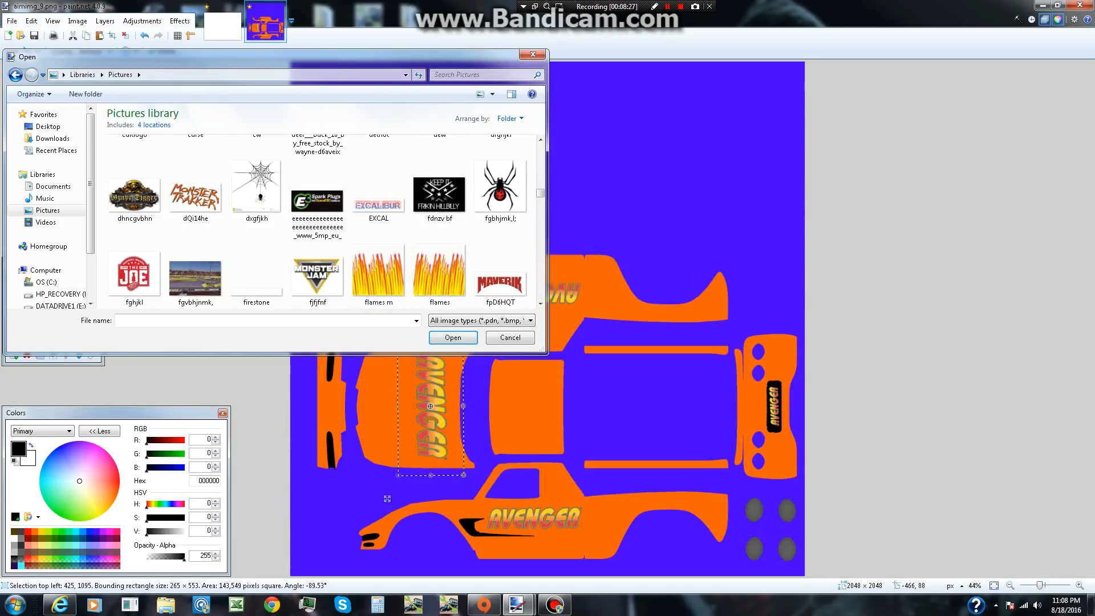
pyautogui.scroll(-1, 379, 262)
pyautogui.scroll(-1, 379, 262)
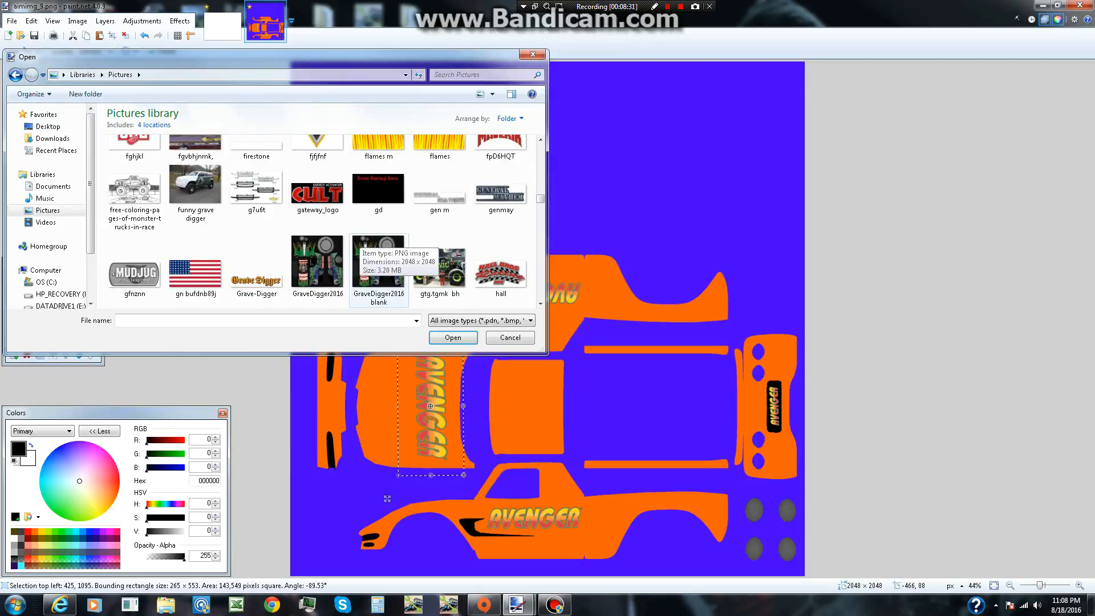
pyautogui.scroll(-2, 378, 262)
pyautogui.scroll(-1, 379, 262)
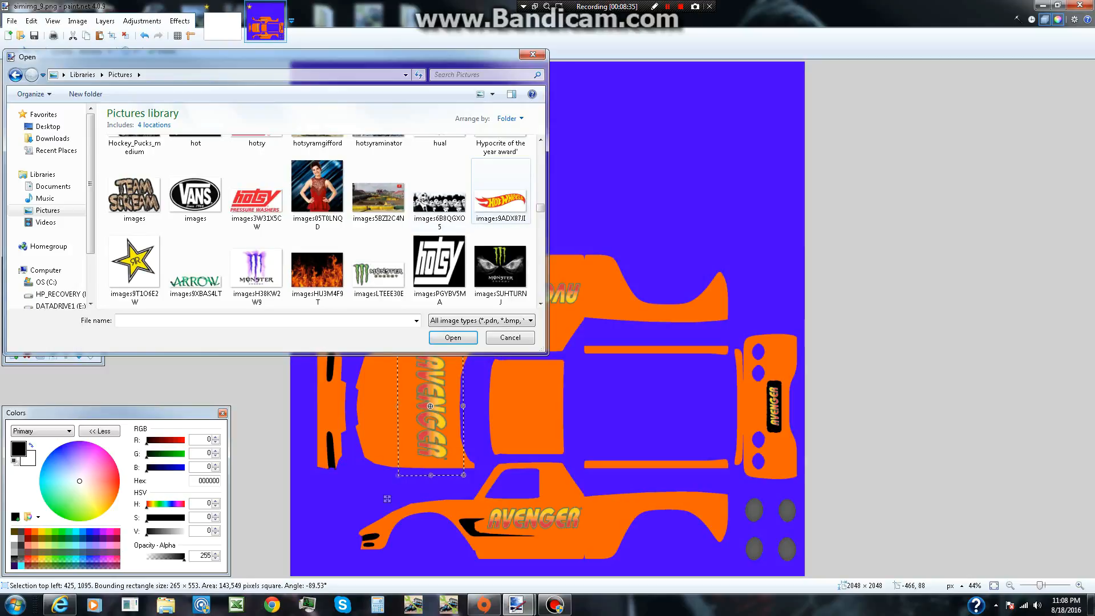
pyautogui.doubleClick(500, 194)
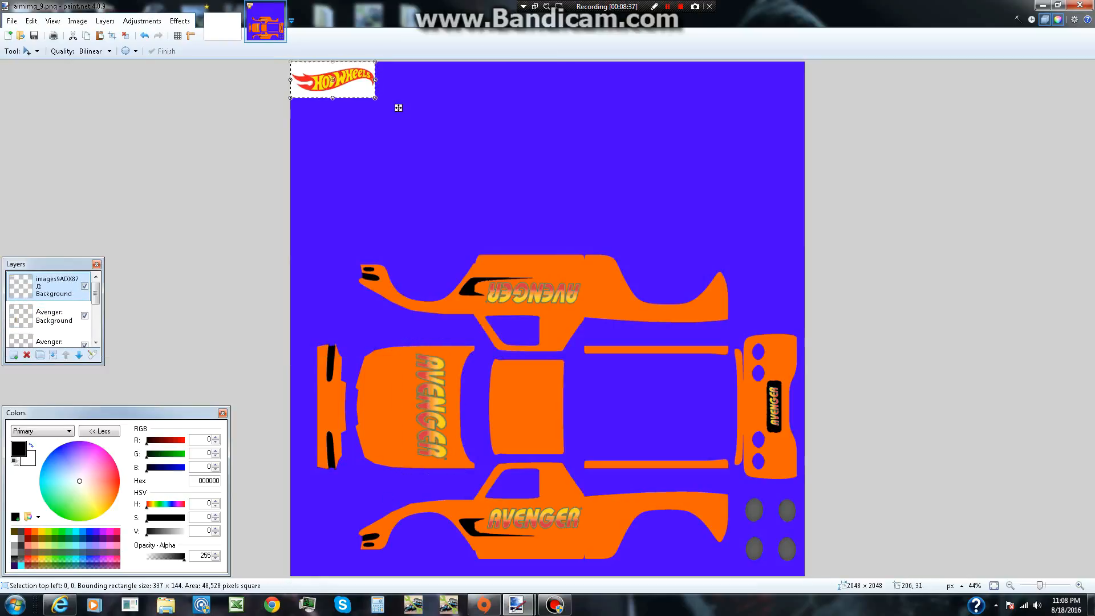
# Enlarge the Hot Wheels image to about 947 × 275 px over the hood and roof and delete its white background using the Magic Wand.
pyautogui.moveTo(399, 108); pyautogui.dragTo(632, 426)
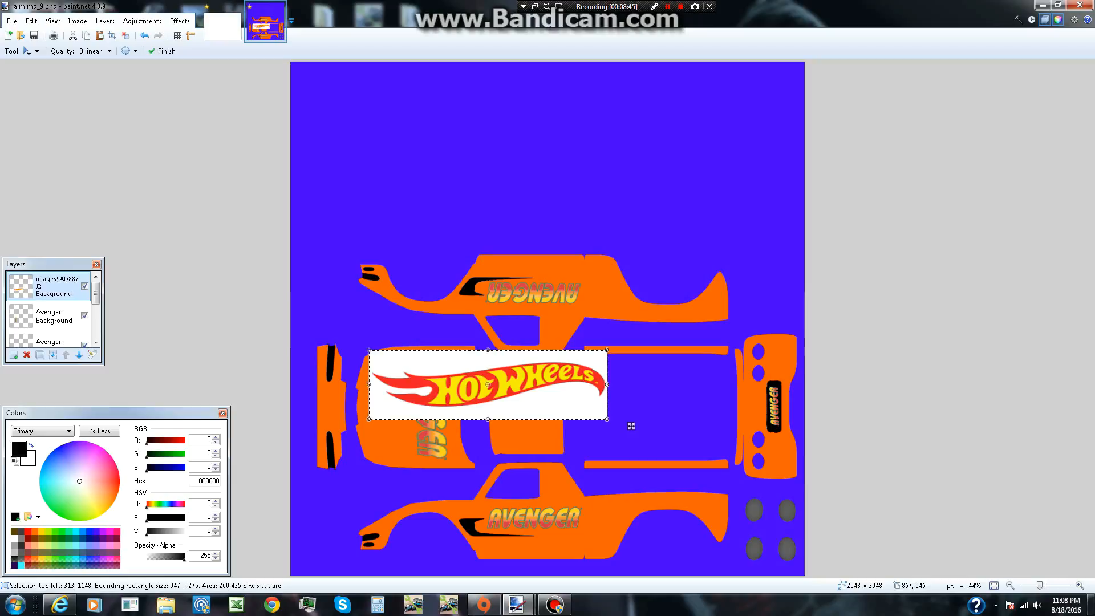
pyautogui.click(30, 51)
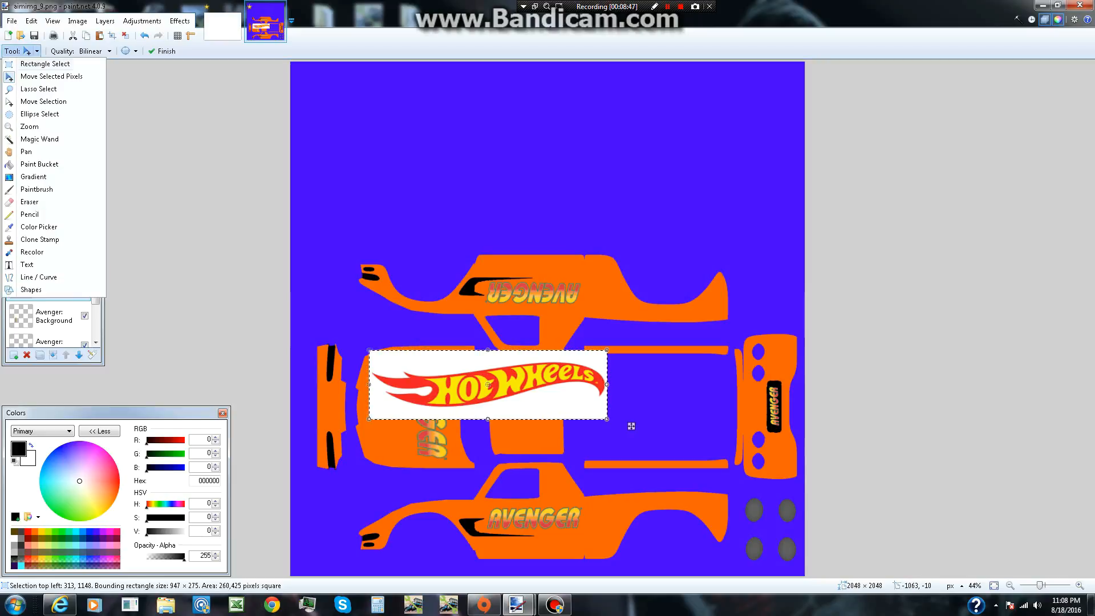
pyautogui.press('Down')
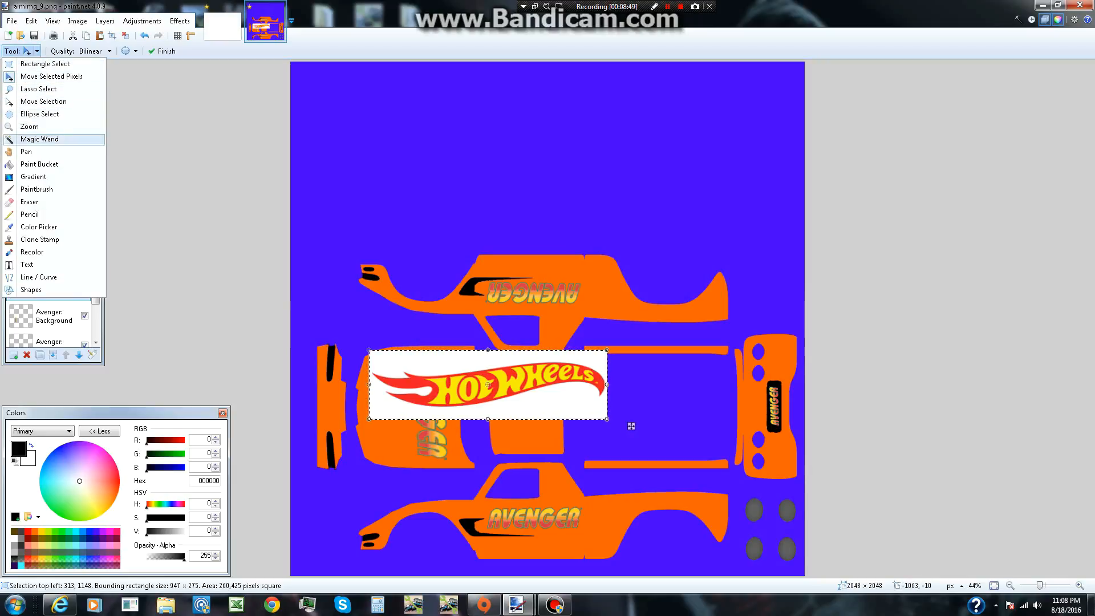
pyautogui.press('Return')
pyautogui.click(534, 403)
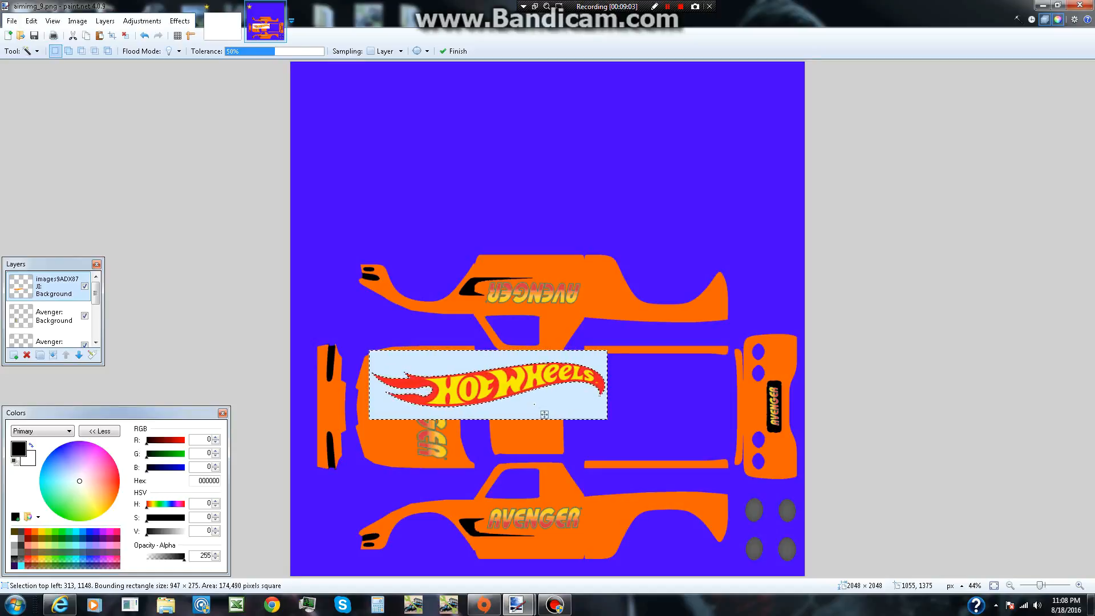
pyautogui.press('Delete')
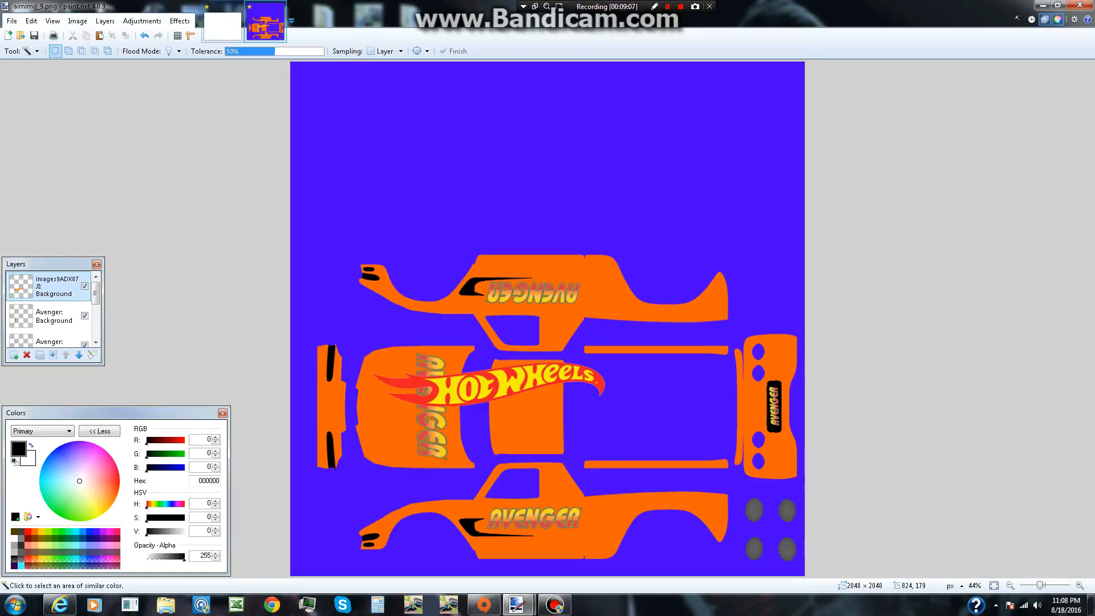
# Shrink the Hot Wheels layer's selection to about 322 × 537 px and place the logo above the rear wheel arch of the lower side panel.
pyautogui.click(29, 52)
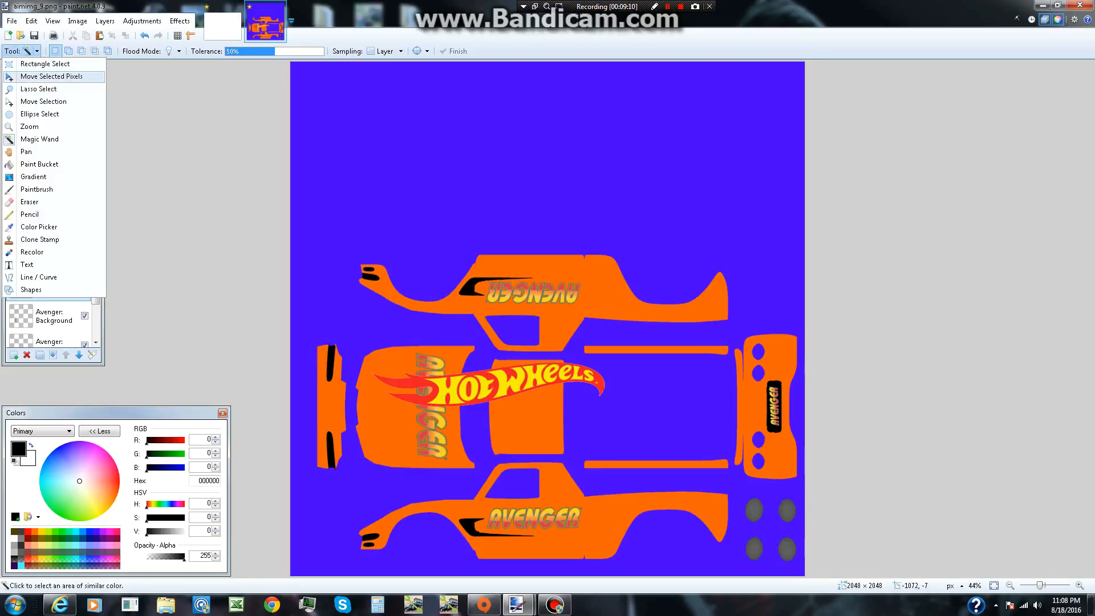
pyautogui.click(51, 75)
pyautogui.moveTo(578, 368); pyautogui.dragTo(620, 312)
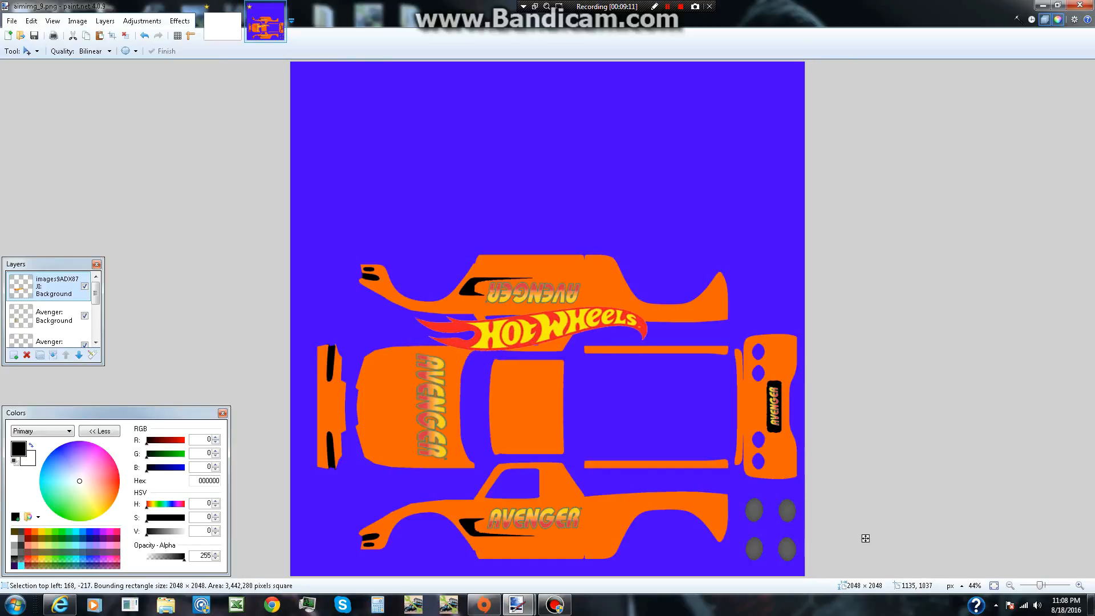
pyautogui.moveTo(847, 520); pyautogui.dragTo(489, 230)
pyautogui.moveTo(413, 127); pyautogui.dragTo(694, 498)
pyautogui.moveTo(706, 508)
pyautogui.mouseDown()
pyautogui.moveTo(497, 512)
pyautogui.moveTo(553, 504)
pyautogui.moveTo(587, 545)
pyautogui.moveTo(656, 503)
pyautogui.moveTo(720, 509)
pyautogui.moveTo(712, 503)
pyautogui.mouseUp()
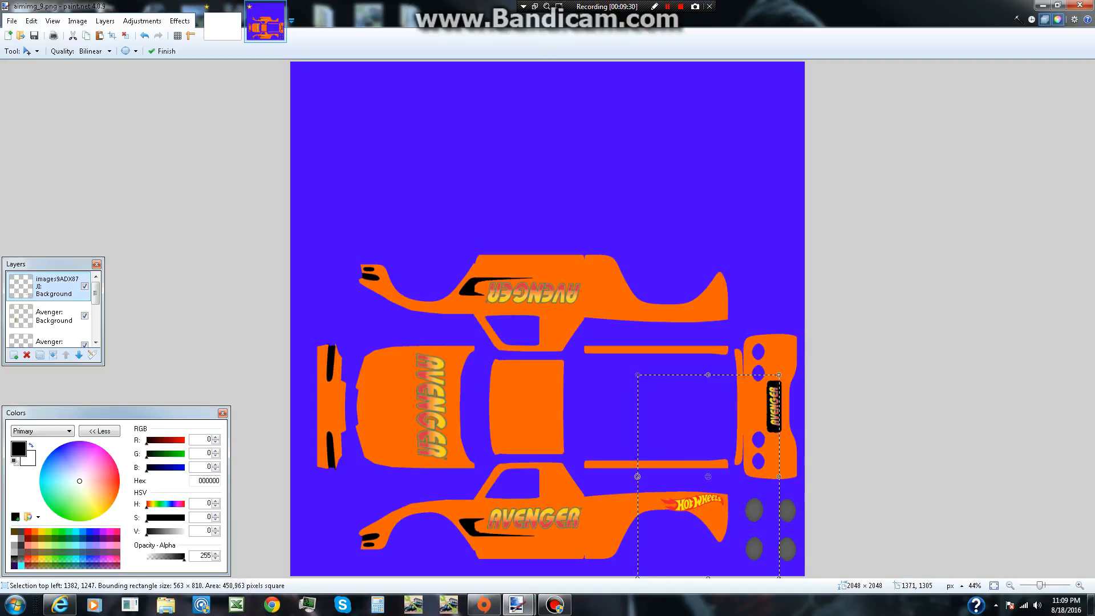
pyautogui.moveTo(637, 375); pyautogui.dragTo(698, 443)
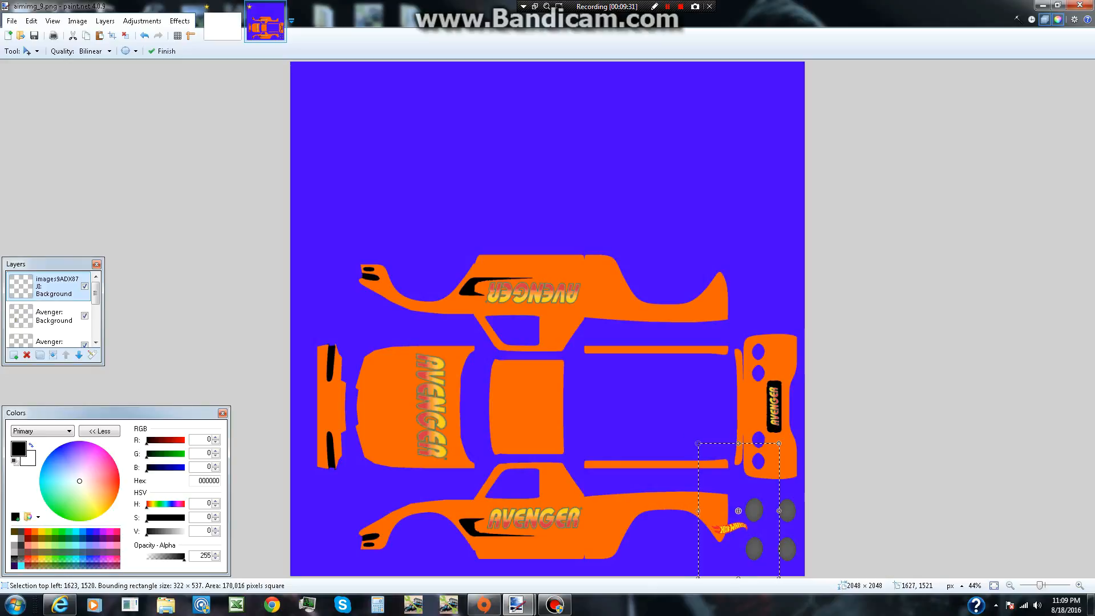
pyautogui.moveTo(724, 518); pyautogui.dragTo(698, 497)
pyautogui.moveTo(765, 577); pyautogui.dragTo(767, 574)
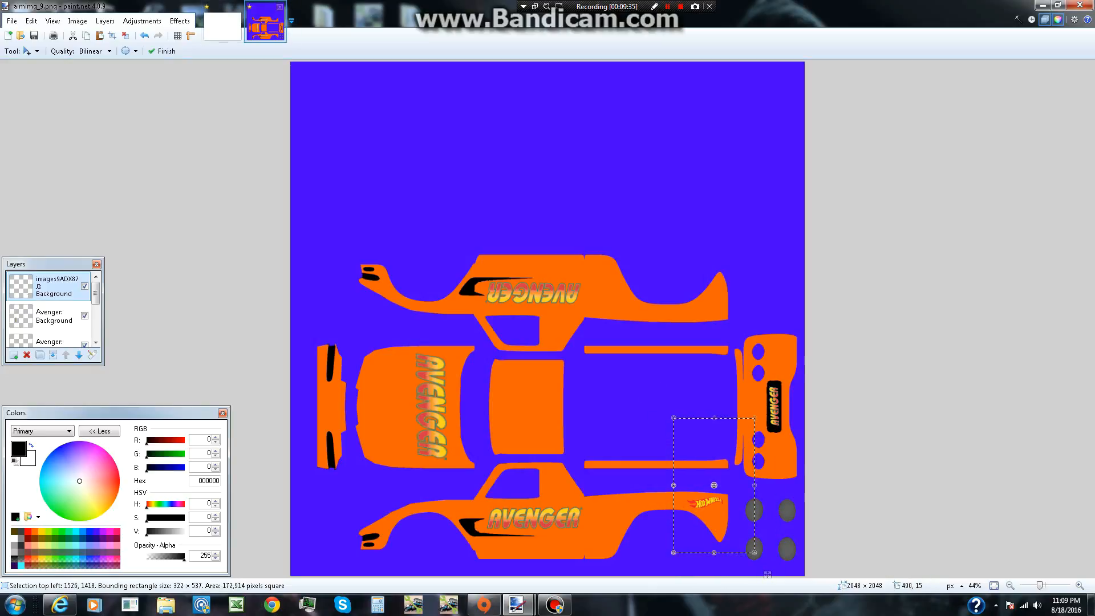
# Duplicate the Hot Wheels layer, rotate the copy to about -180° and place it on the rear end of the upper side panel.
pyautogui.click(105, 21)
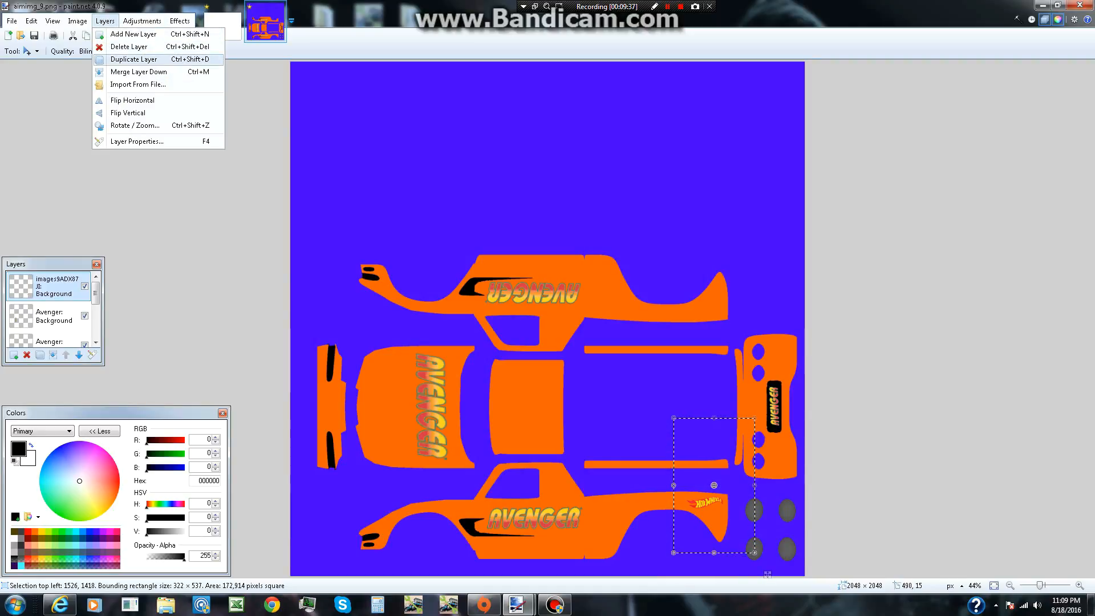
pyautogui.click(133, 58)
pyautogui.moveTo(767, 574); pyautogui.dragTo(766, 385)
pyautogui.moveTo(668, 214); pyautogui.dragTo(762, 371)
pyautogui.moveTo(657, 207); pyautogui.dragTo(640, 240)
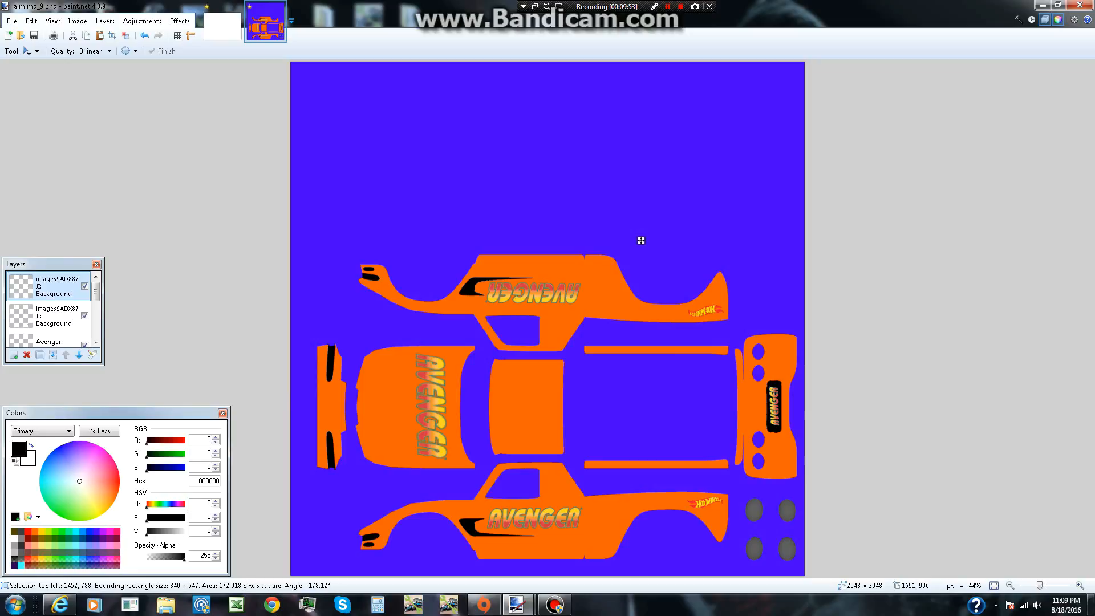
pyautogui.moveTo(715, 313); pyautogui.dragTo(715, 314)
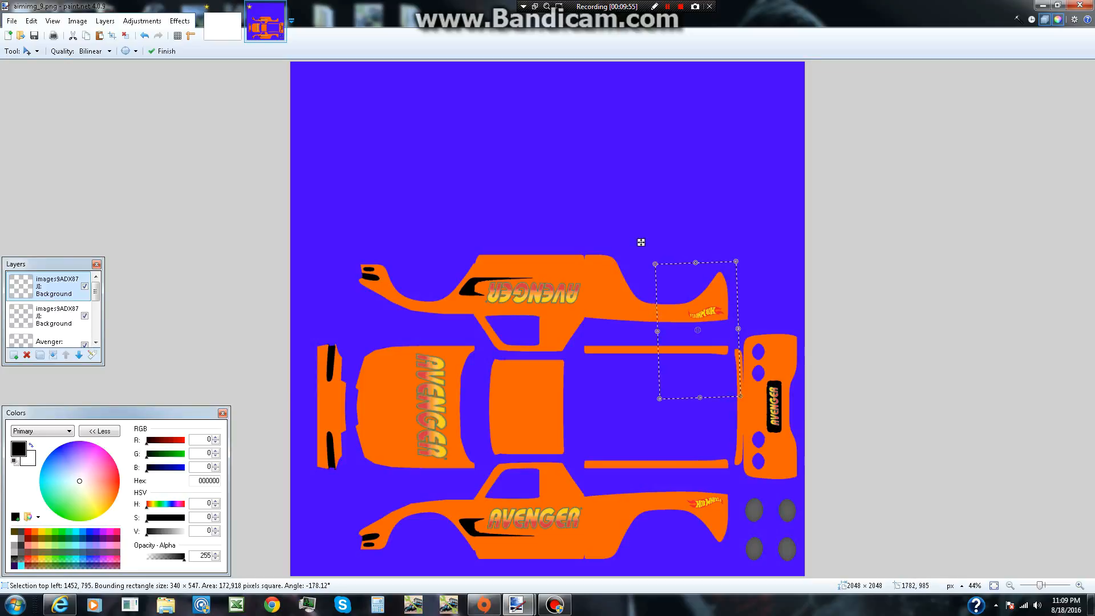
pyautogui.moveTo(739, 252); pyautogui.dragTo(735, 252)
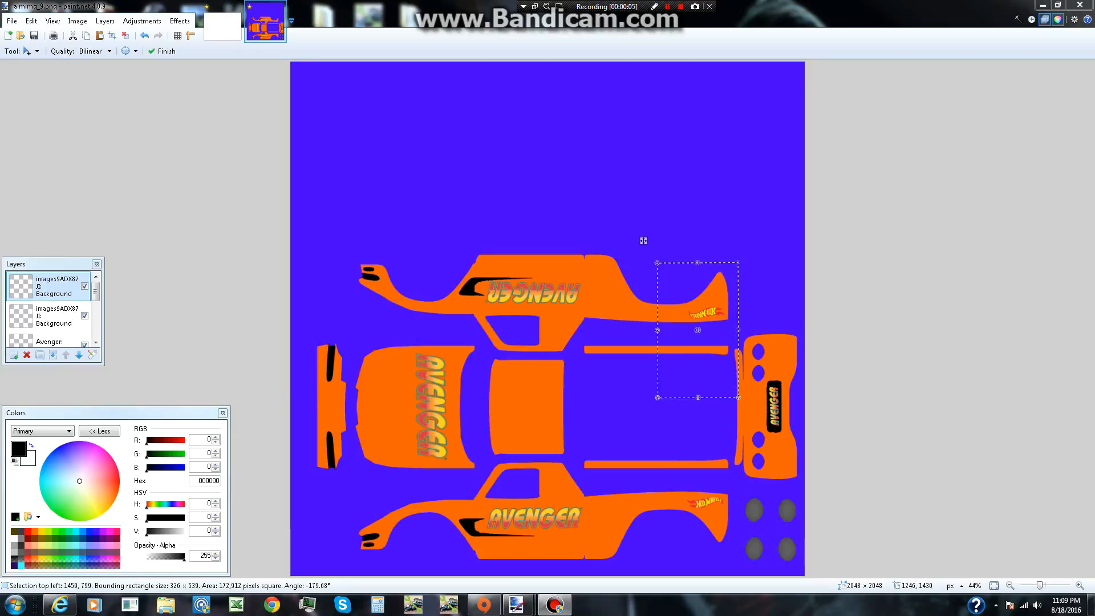
# Import the Lucas Oil image logo_shield_text as a new layer and place it on the roof at about 88 × 316 px, rotated about 92°.
pyautogui.click(105, 21)
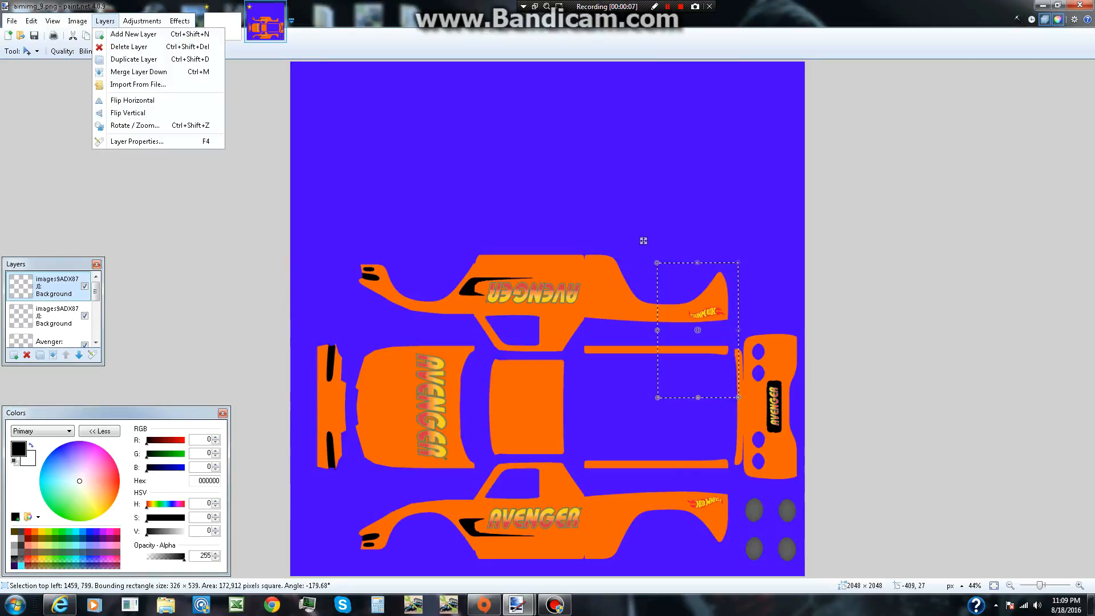
pyautogui.click(138, 85)
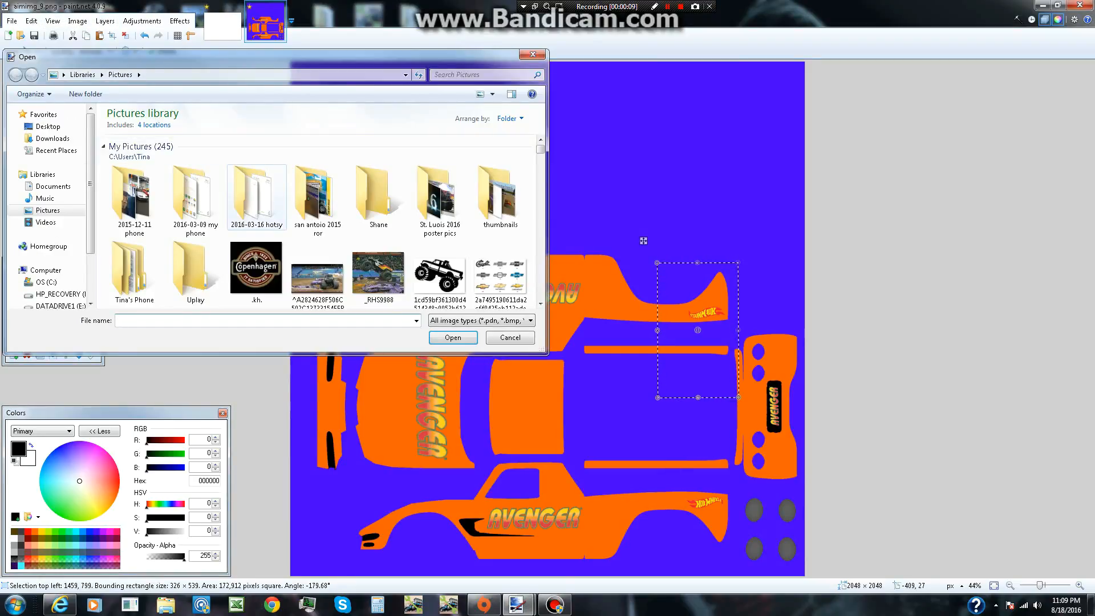
pyautogui.scroll(-10, 319, 219)
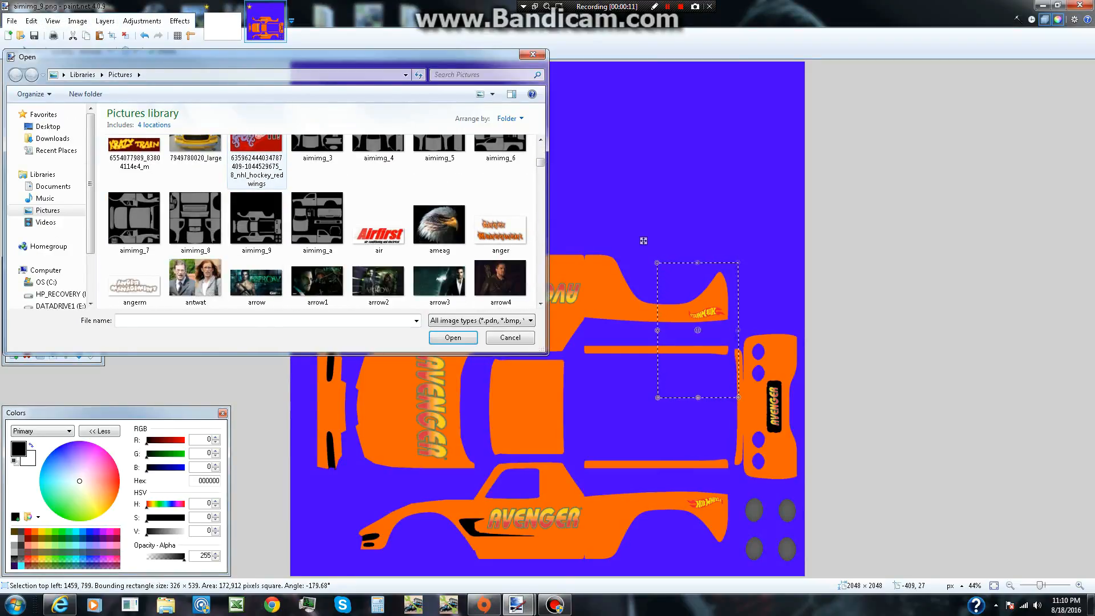
pyautogui.scroll(-15, 256, 217)
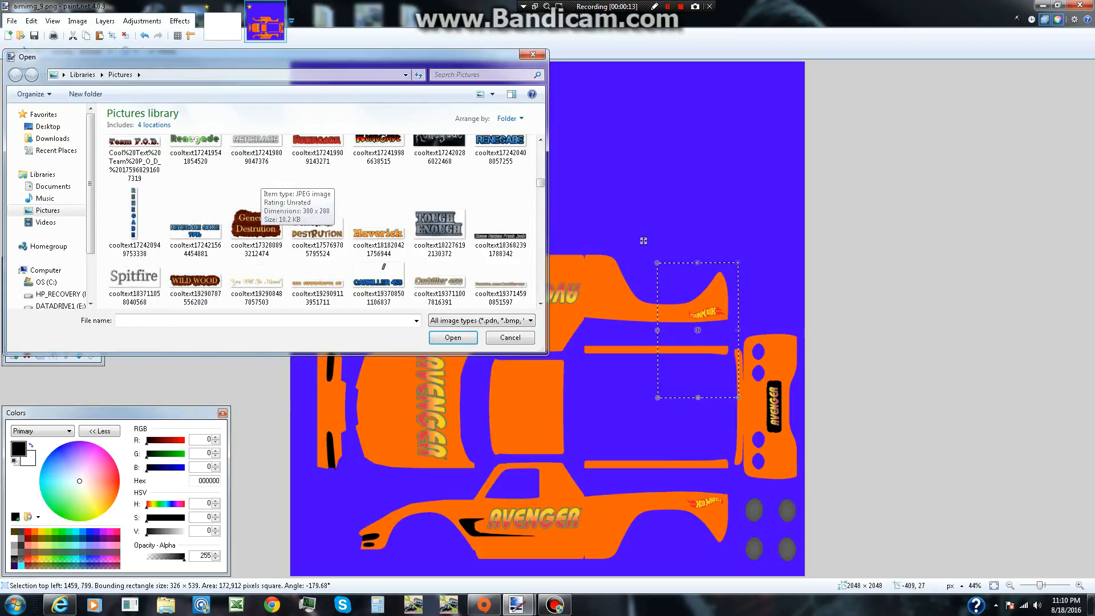
pyautogui.scroll(-2, 257, 188)
pyautogui.scroll(-8, 256, 194)
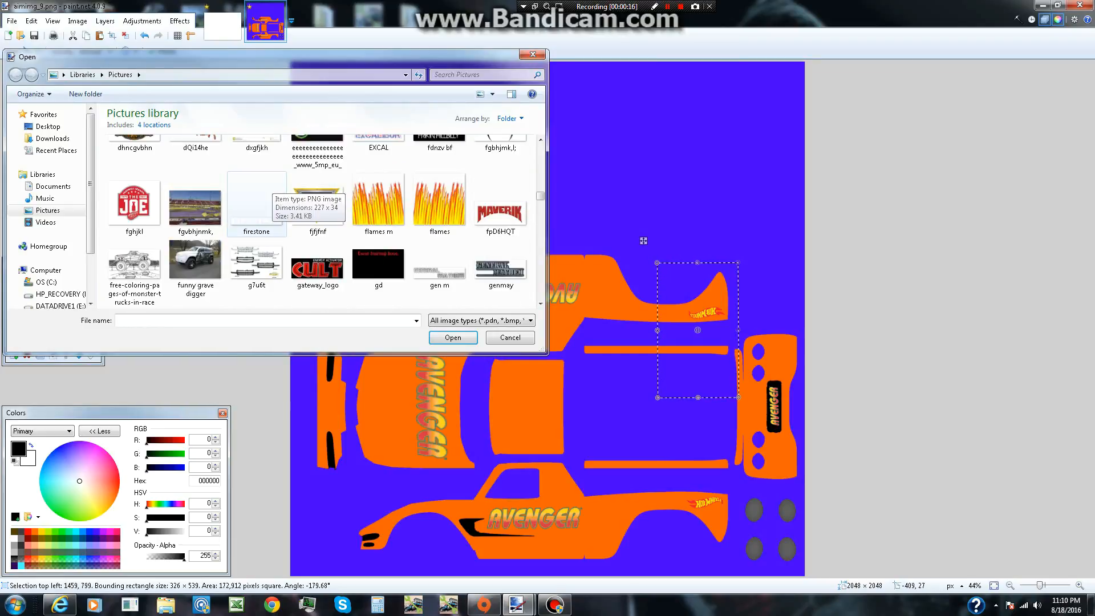
pyautogui.scroll(-2, 285, 197)
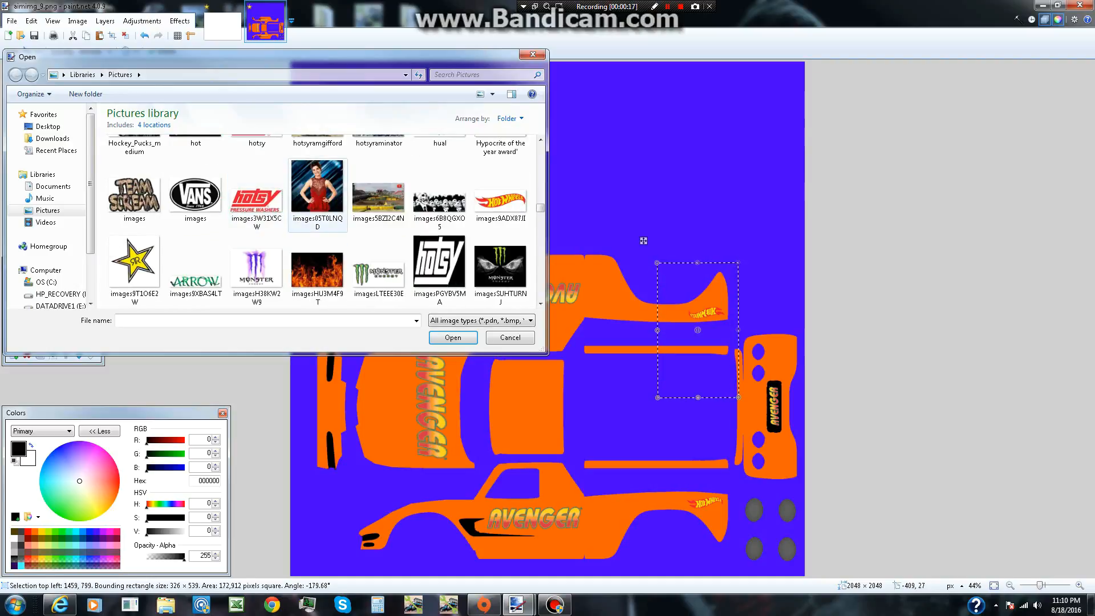
pyautogui.scroll(-2, 318, 188)
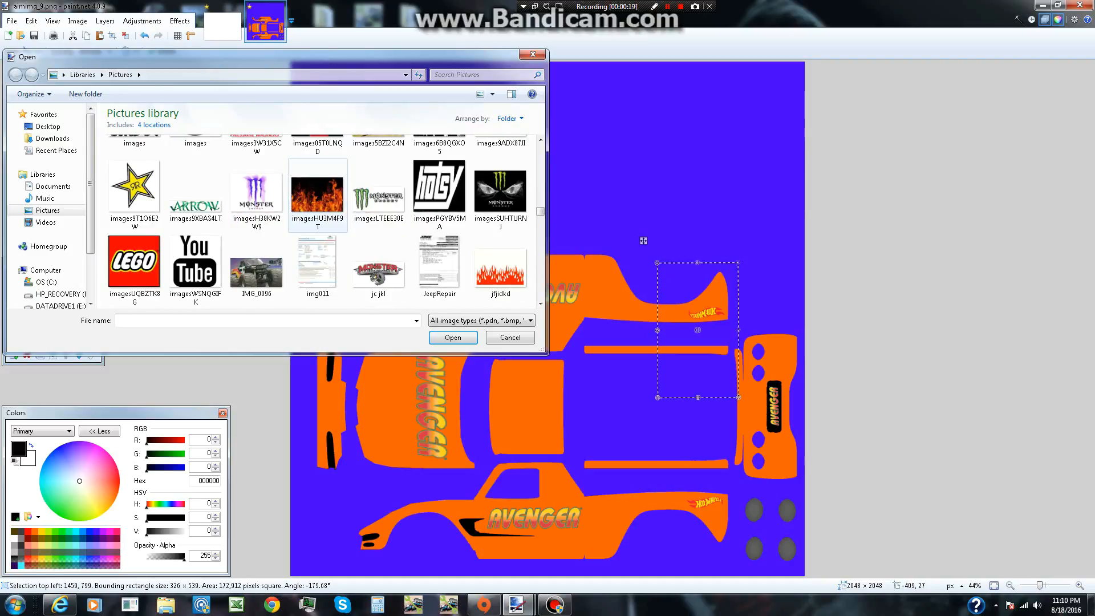
pyautogui.scroll(-2, 317, 193)
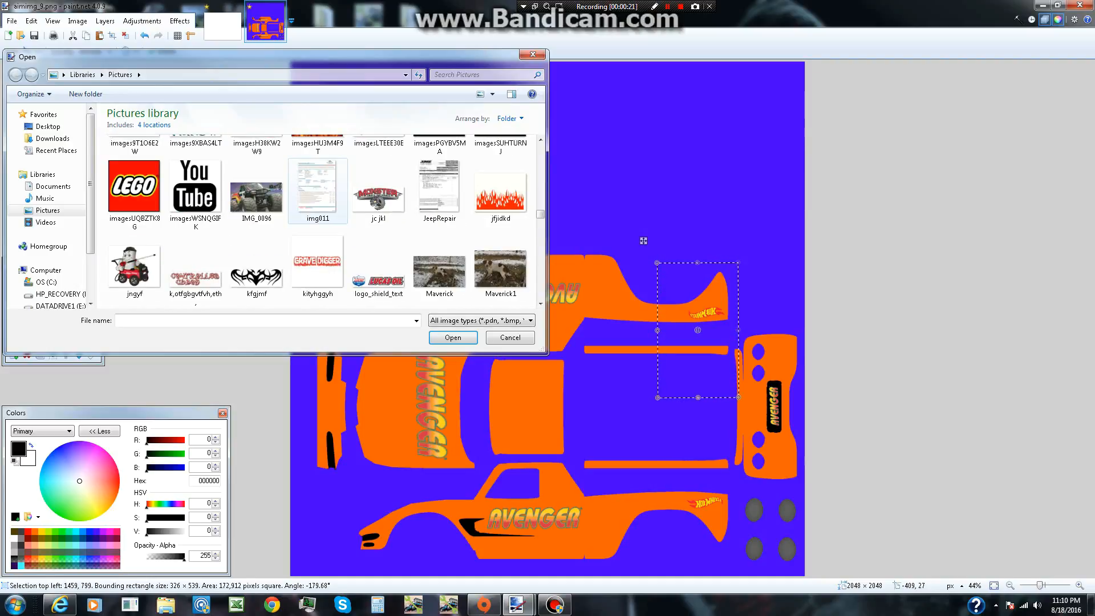
pyautogui.doubleClick(379, 268)
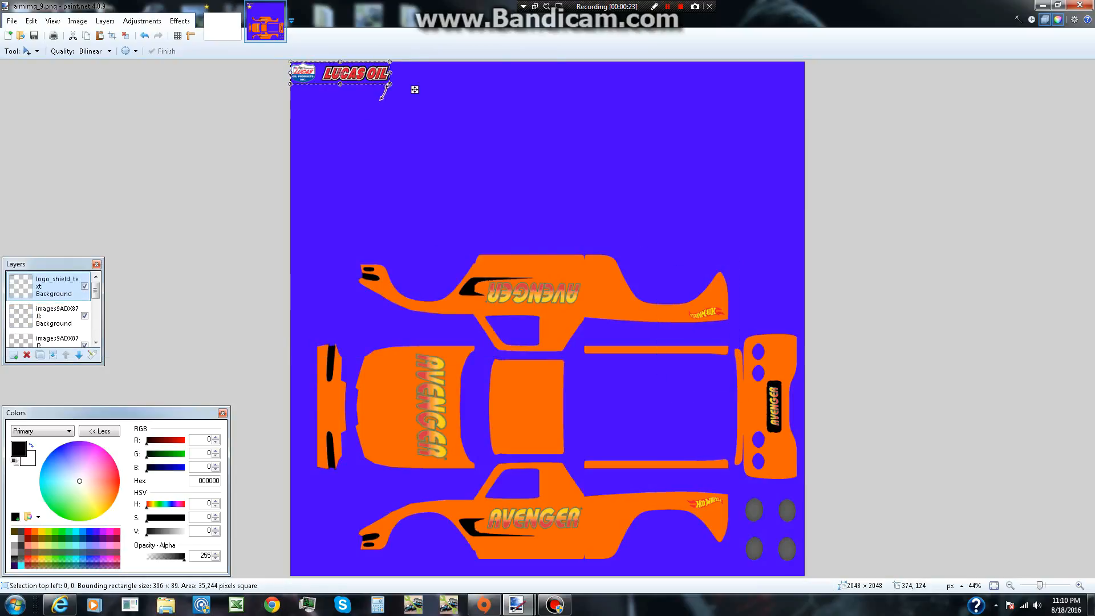
pyautogui.moveTo(414, 90); pyautogui.dragTo(559, 343)
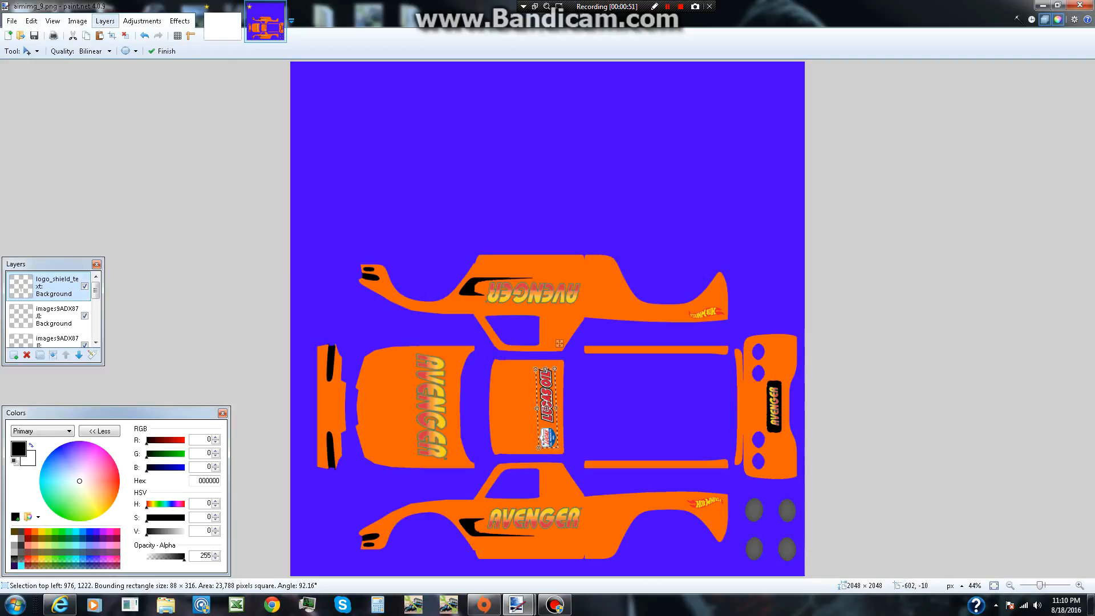
# Duplicate the Lucas Oil layer, place the copy at about 313 × 82 px below AVENGER on the lower side panel, and duplicate it again.
pyautogui.click(105, 20)
pyautogui.press('Return')
pyautogui.moveTo(559, 343); pyautogui.dragTo(582, 563)
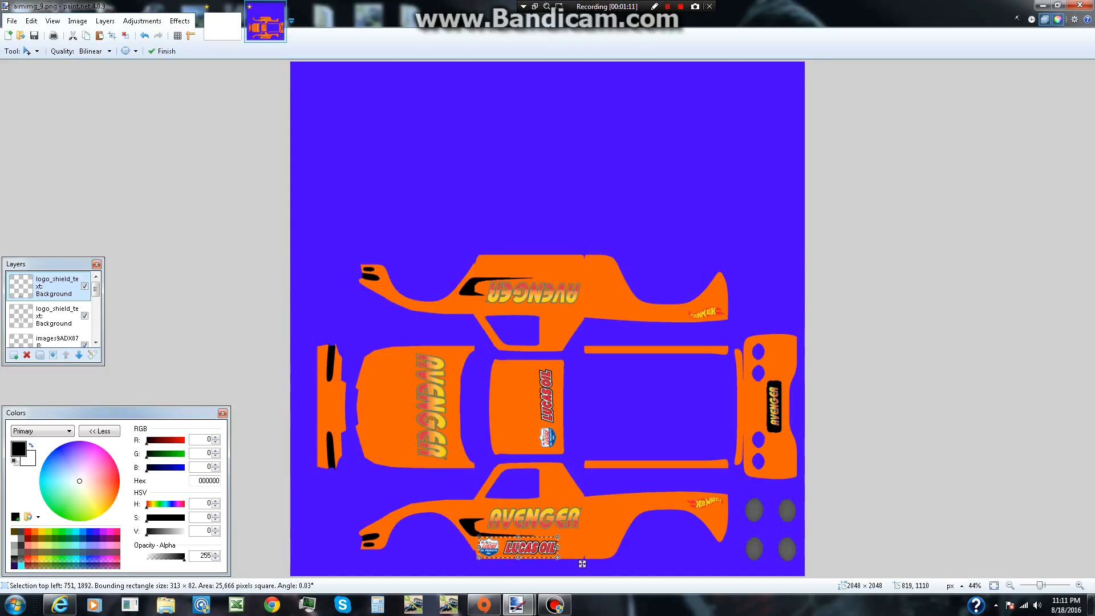
pyautogui.click(105, 21)
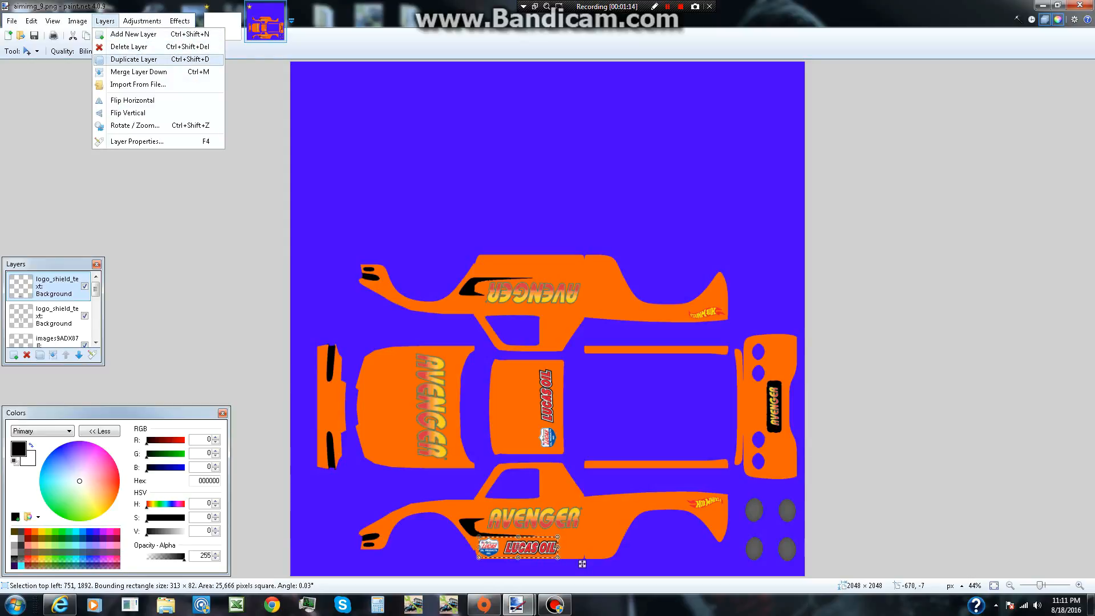
pyautogui.click(122, 59)
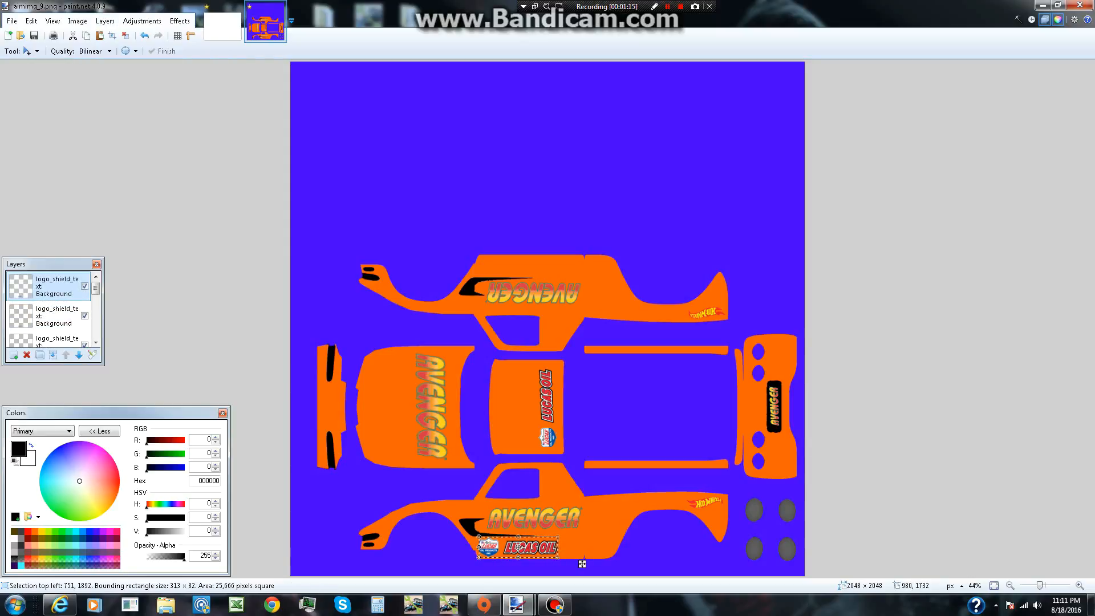
# Try to bring the new Lucas Oil copy to the upper side panel by stretching and flattening it, and undo the resizing.
pyautogui.moveTo(517, 536); pyautogui.dragTo(518, 259)
pyautogui.moveTo(518, 561); pyautogui.dragTo(582, 285)
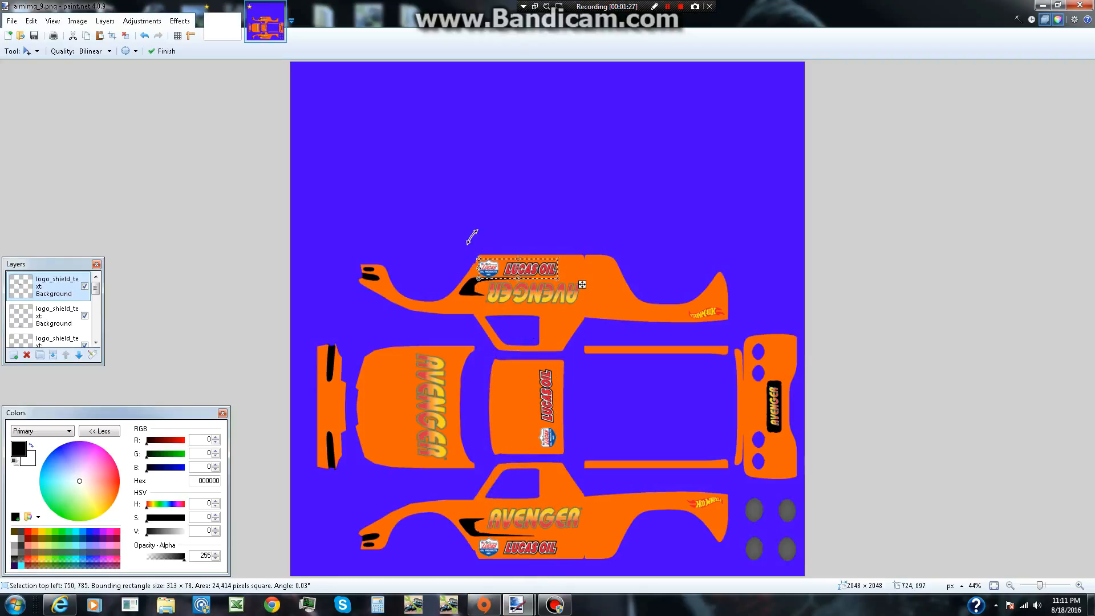
pyautogui.click(145, 35)
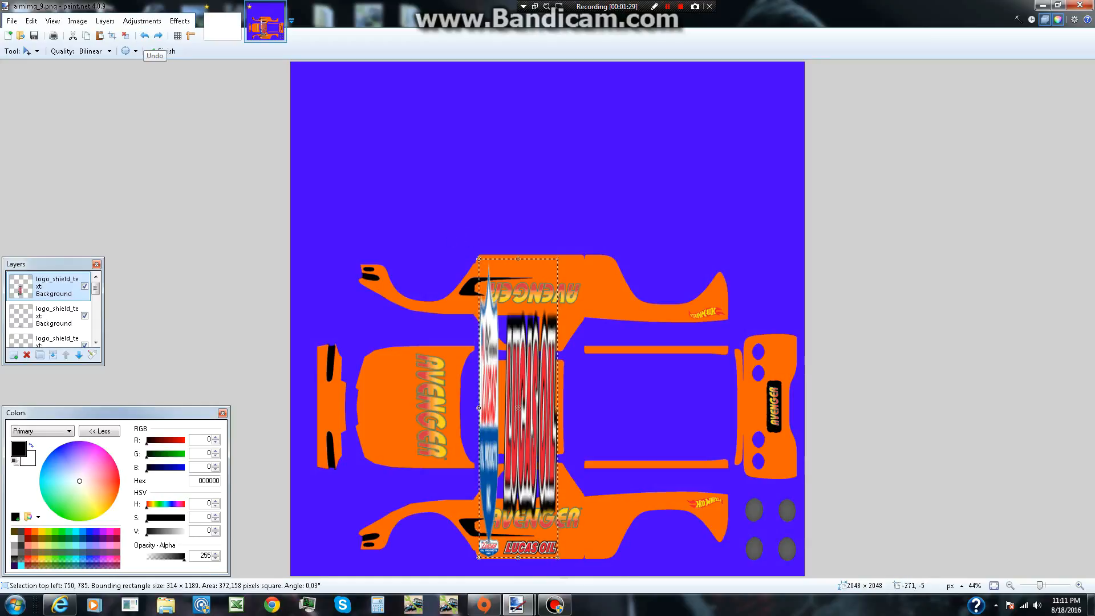
pyautogui.click(145, 35)
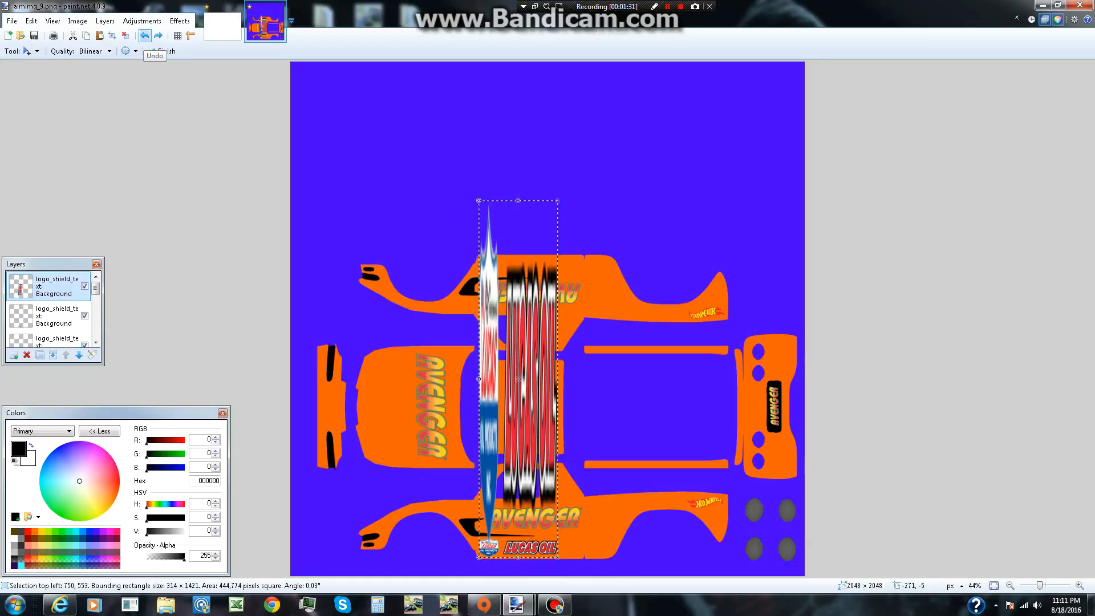
pyautogui.click(145, 36)
# Rotate the Lucas Oil copy to about -179° and place it beside the upside-down AVENGER, along the outer edge of the upper side panel.
pyautogui.moveTo(581, 564); pyautogui.dragTo(416, 291)
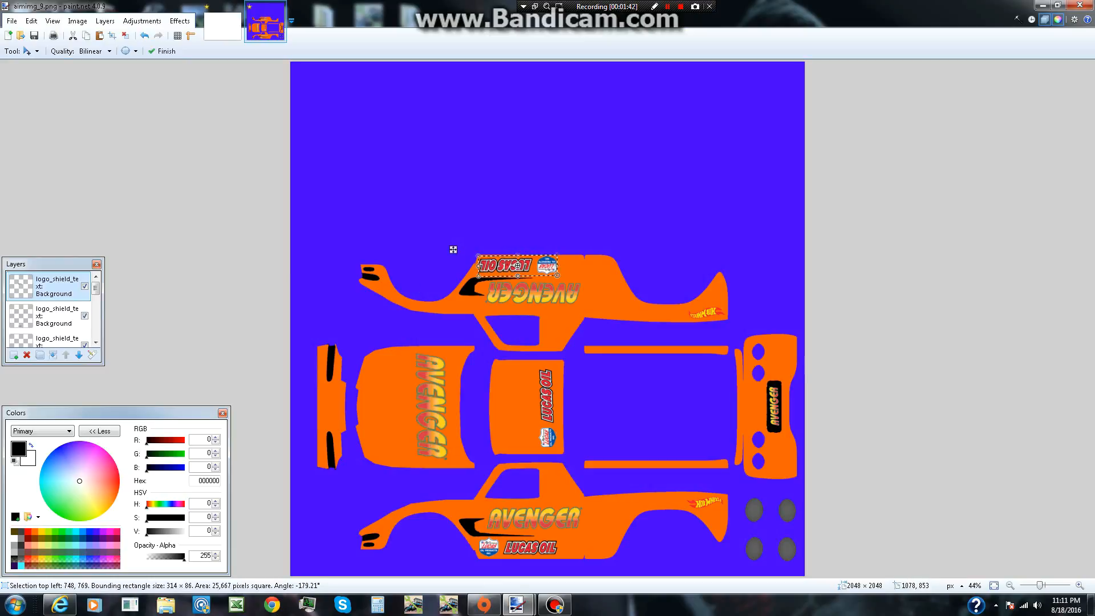
pyautogui.click(564, 282)
# Import the TheMonsterBlog.com decal image from the Pictures library as a new layer.
pyautogui.click(105, 21)
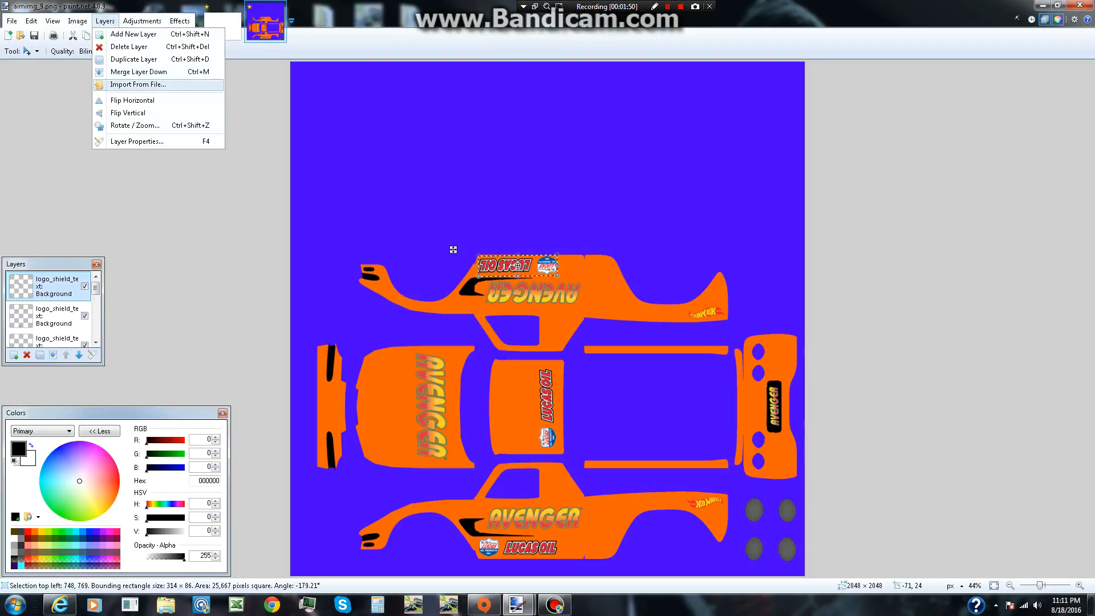
pyautogui.click(138, 85)
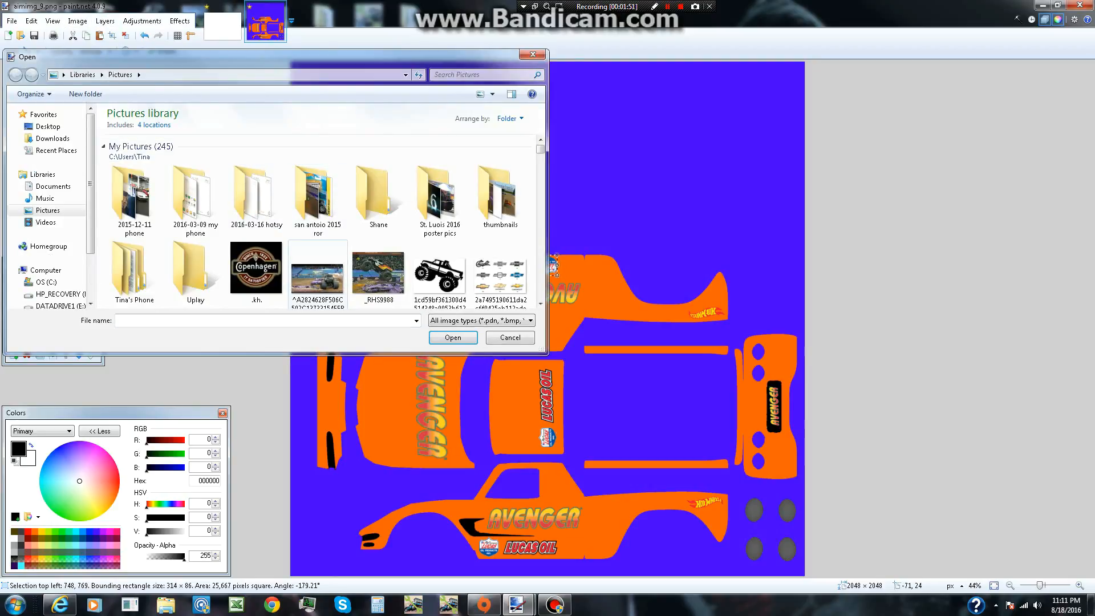
pyautogui.scroll(-3, 317, 257)
pyautogui.scroll(-15, 317, 268)
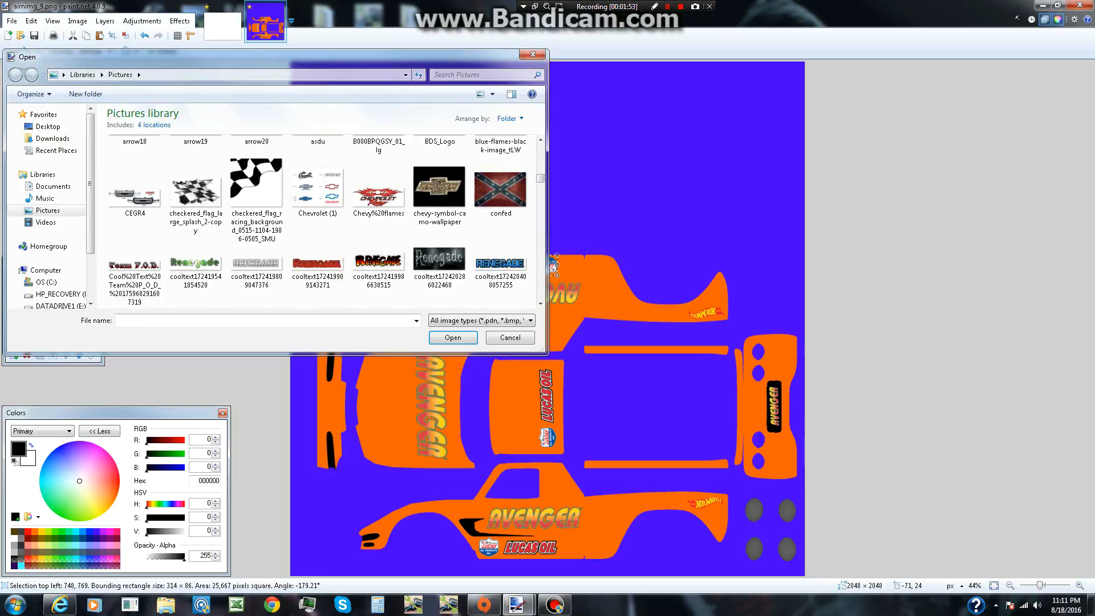
pyautogui.scroll(-3, 318, 268)
pyautogui.scroll(-5, 318, 268)
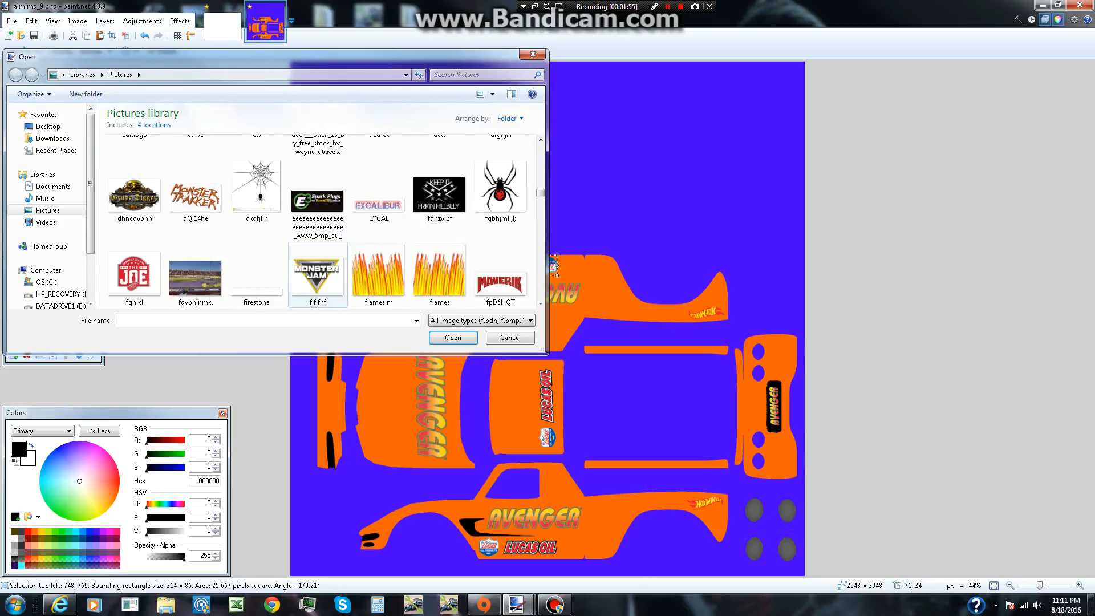
pyautogui.scroll(-15, 318, 268)
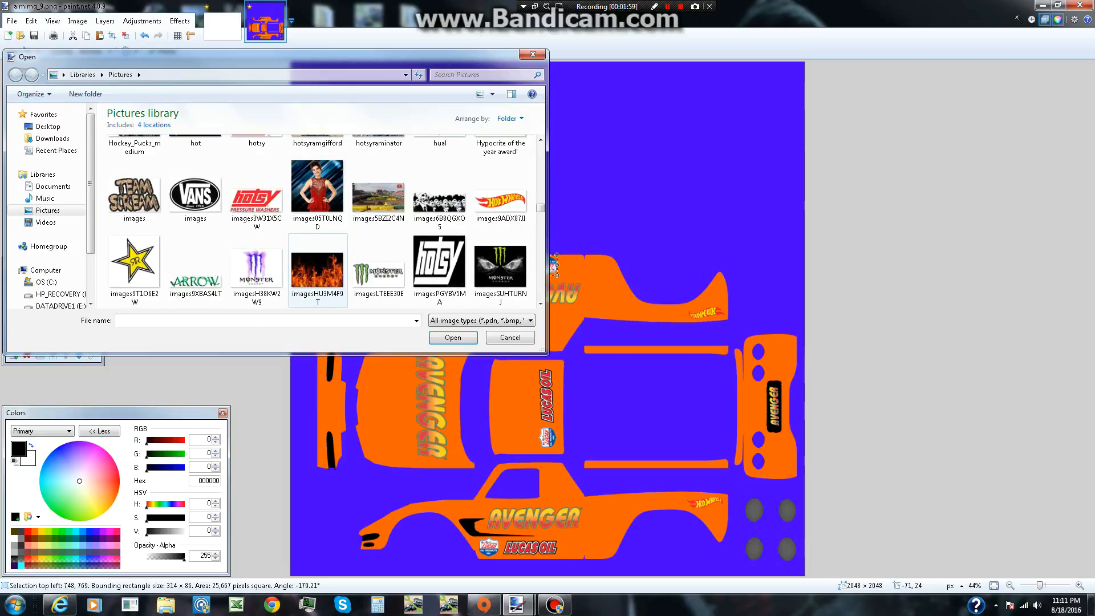
pyautogui.scroll(-3, 318, 268)
pyautogui.scroll(-5, 318, 268)
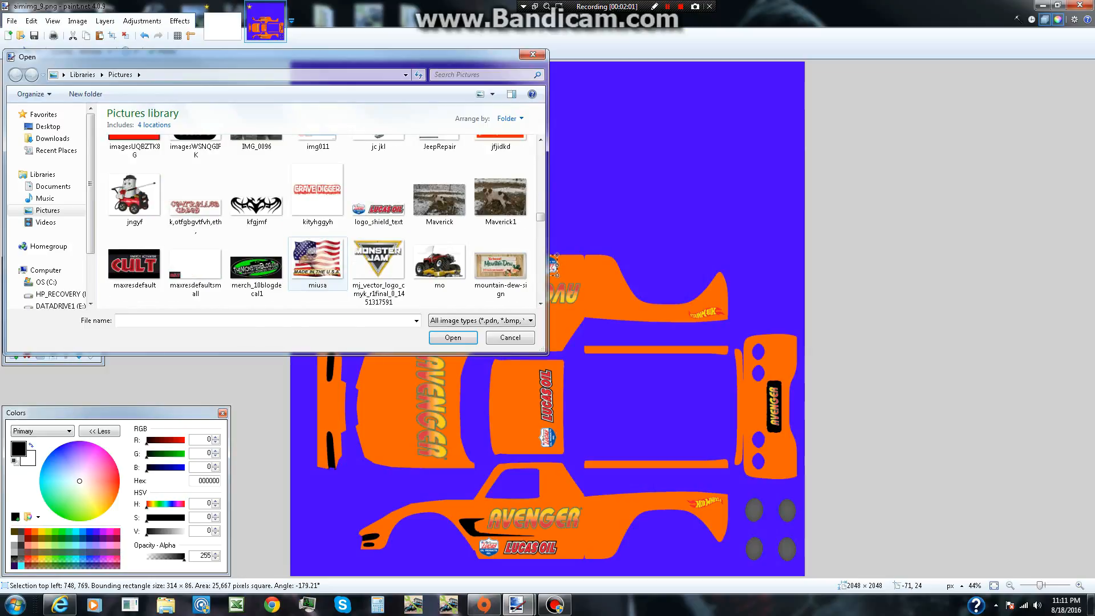
pyautogui.doubleClick(256, 265)
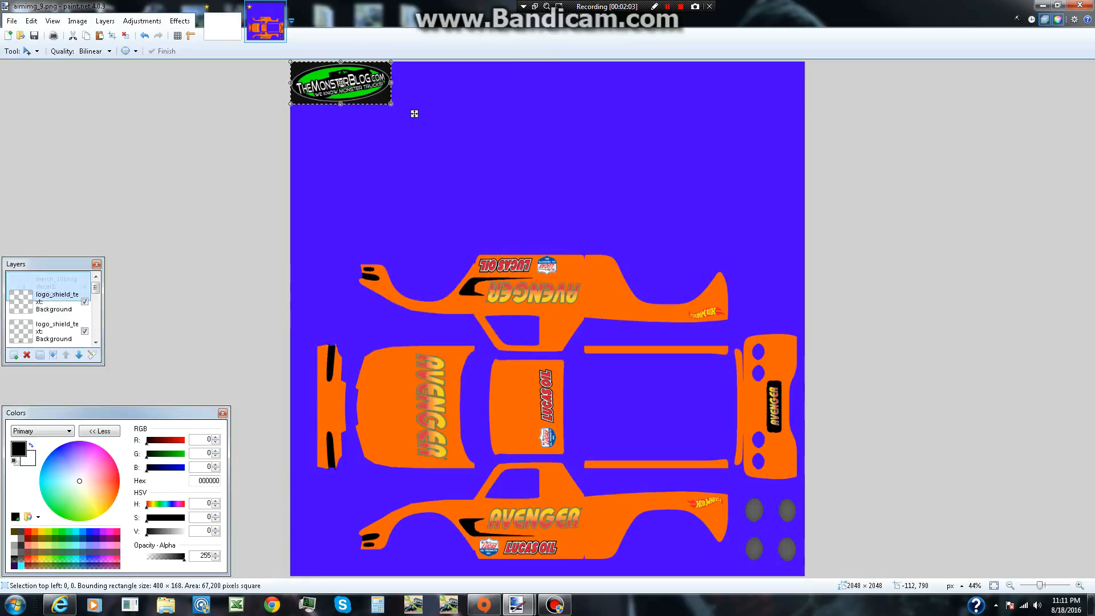
# Enlarge the TheMonsterBlog.com image to about 1235 × 597 px and delete the dark background around its oval with the Magic Wand at 50% tolerance.
pyautogui.moveTo(414, 113); pyautogui.dragTo(624, 223)
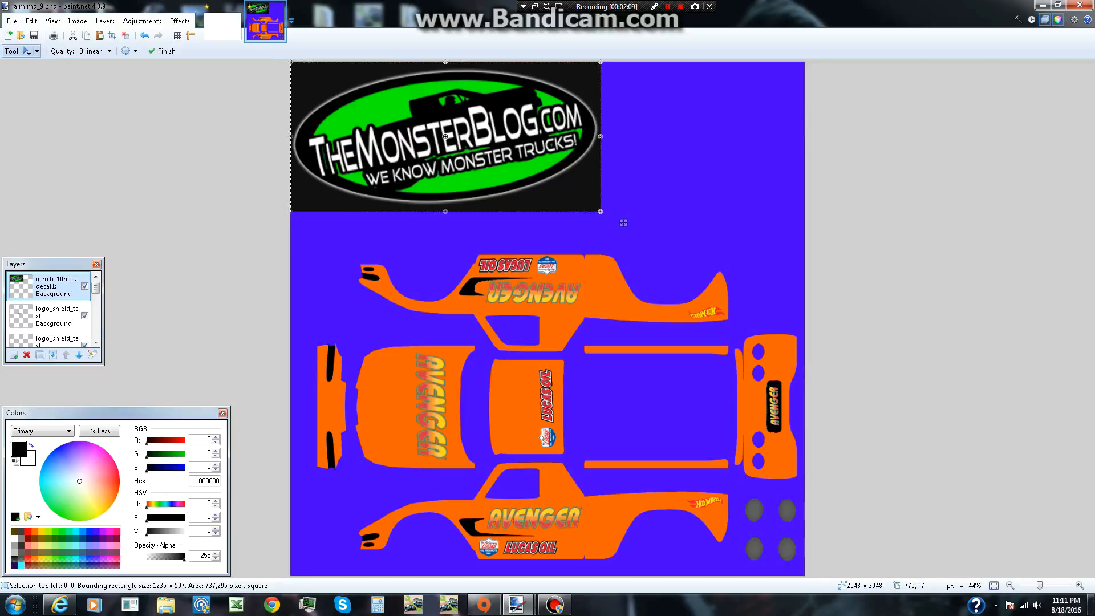
pyautogui.click(27, 51)
pyautogui.press('Up')
pyautogui.press('Return')
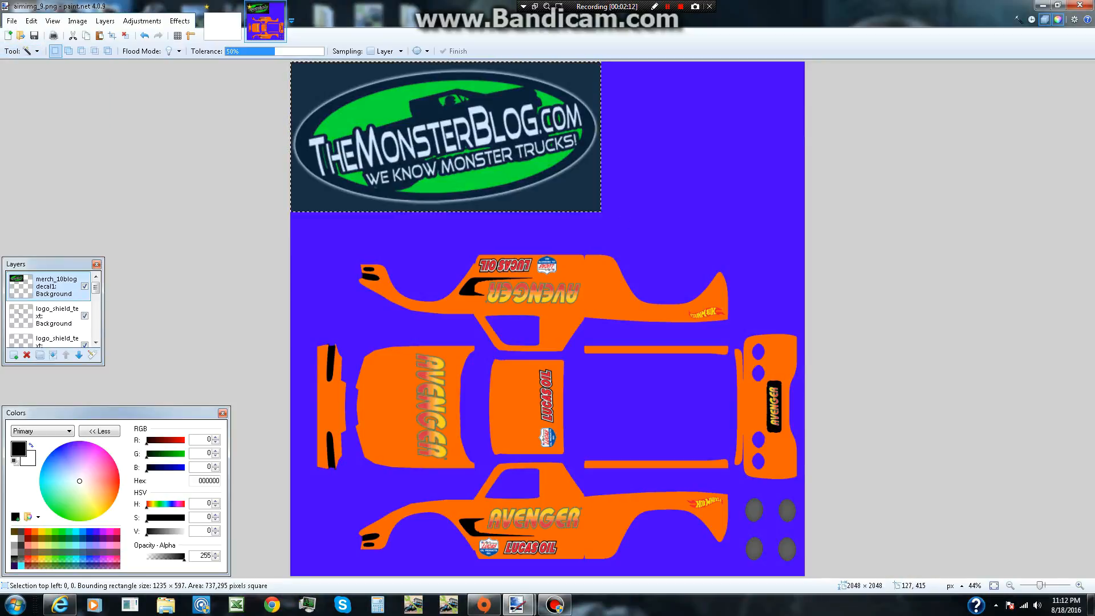
pyautogui.click(568, 197)
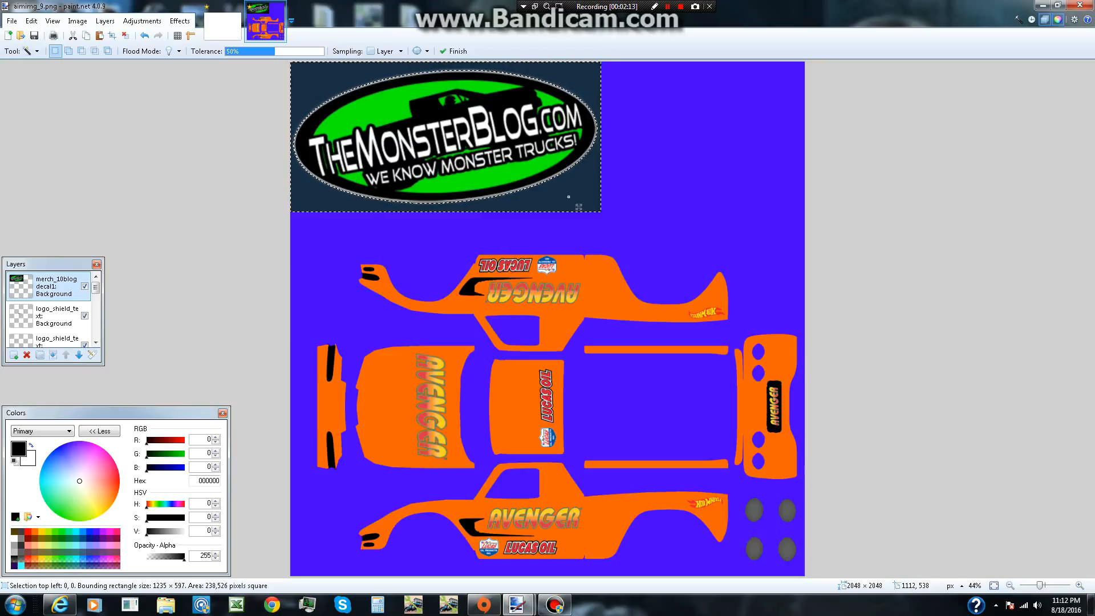
pyautogui.press('Delete')
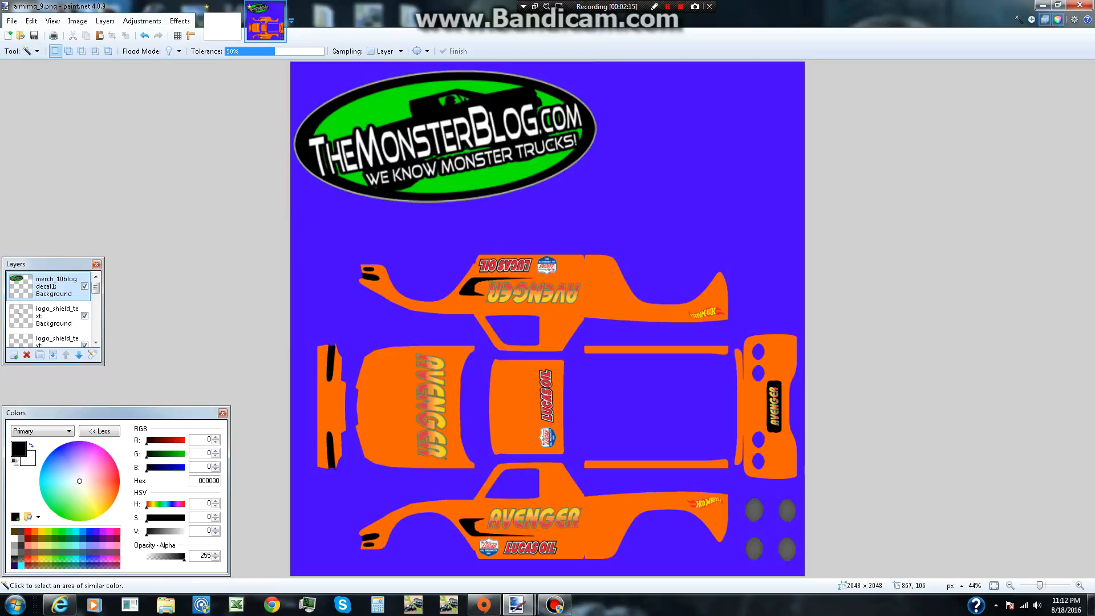
# Shrink the TheMonsterBlog.com layer's selection to about 173 × 205 px and place the logo behind the window of the lower side panel.
pyautogui.click(27, 51)
pyautogui.press('Return')
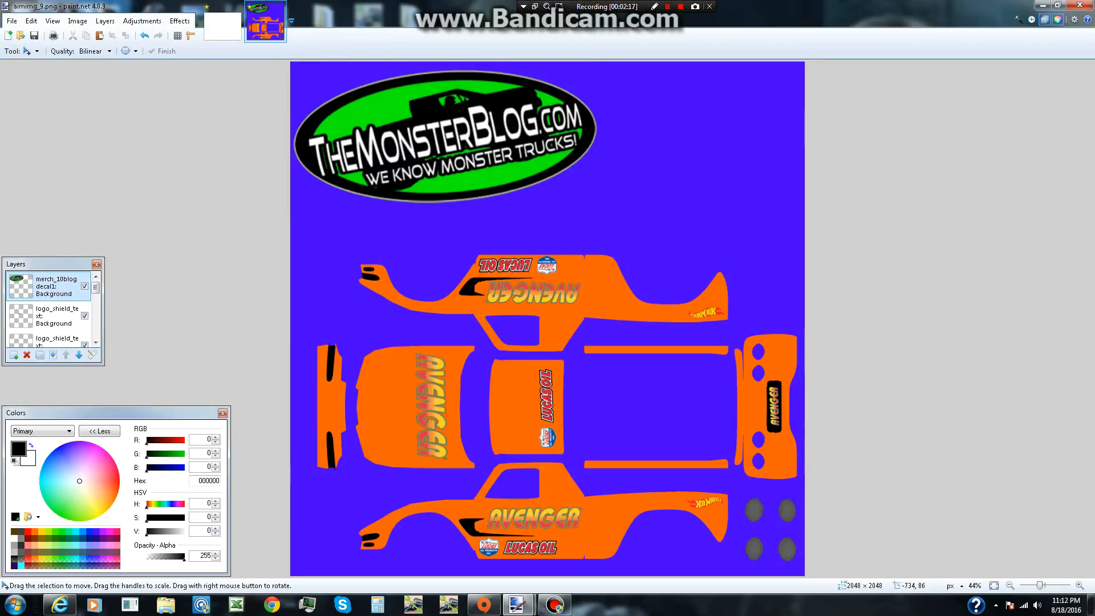
pyautogui.moveTo(488, 186); pyautogui.dragTo(488, 228)
pyautogui.moveTo(804, 105); pyautogui.dragTo(575, 488)
pyautogui.moveTo(603, 545); pyautogui.dragTo(600, 539)
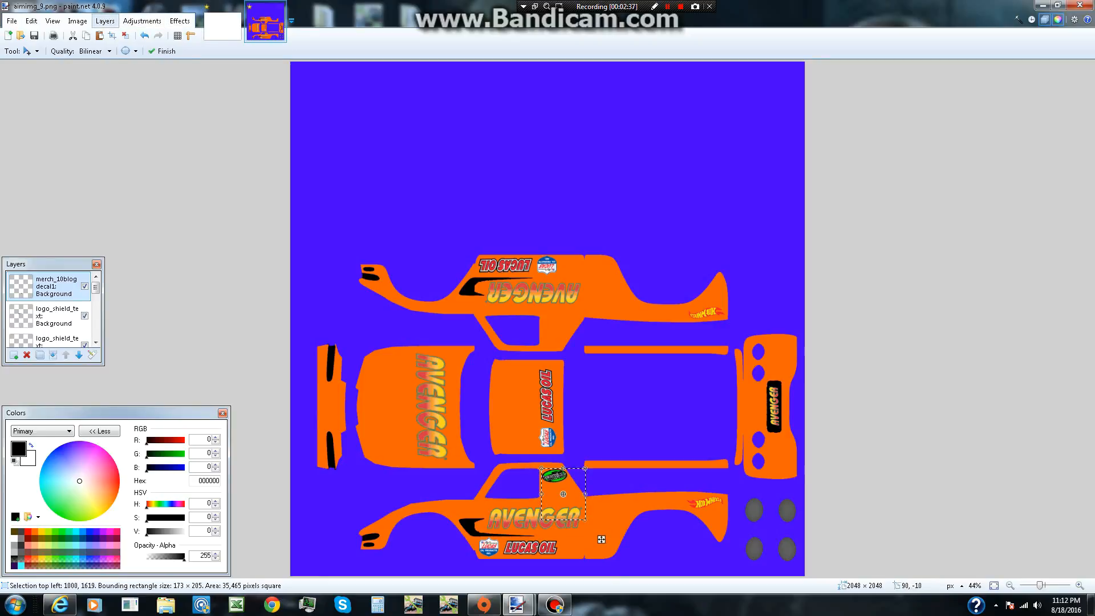
# Duplicate the TheMonsterBlog.com layer, rotate the copy to about 178° and place it behind the window of the upper side panel.
pyautogui.click(105, 22)
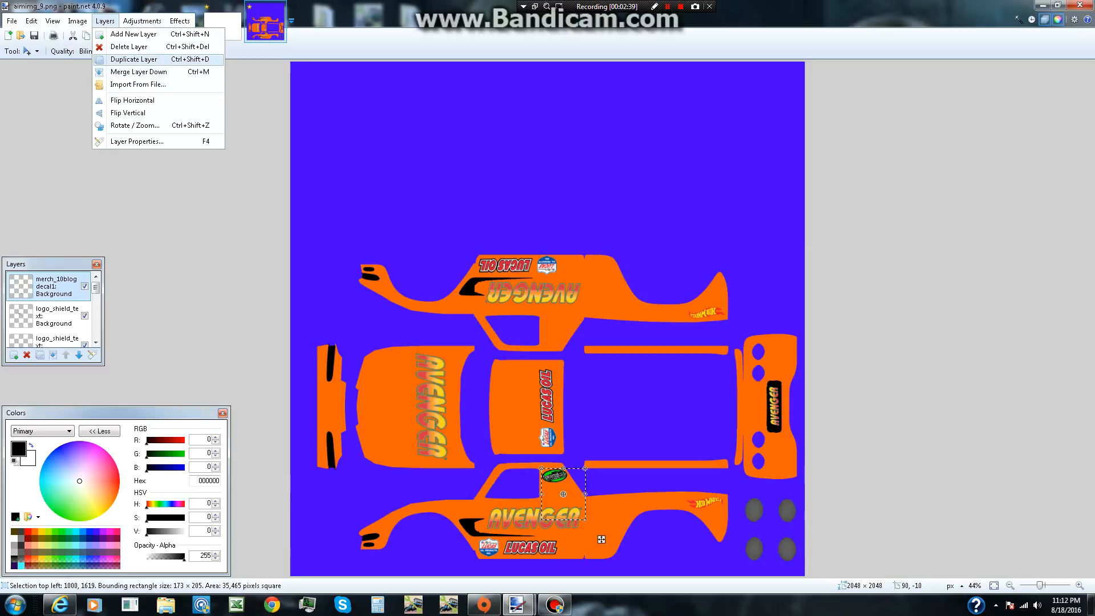
pyautogui.click(137, 60)
pyautogui.moveTo(601, 539); pyautogui.dragTo(596, 401)
pyautogui.moveTo(595, 401); pyautogui.dragTo(597, 401)
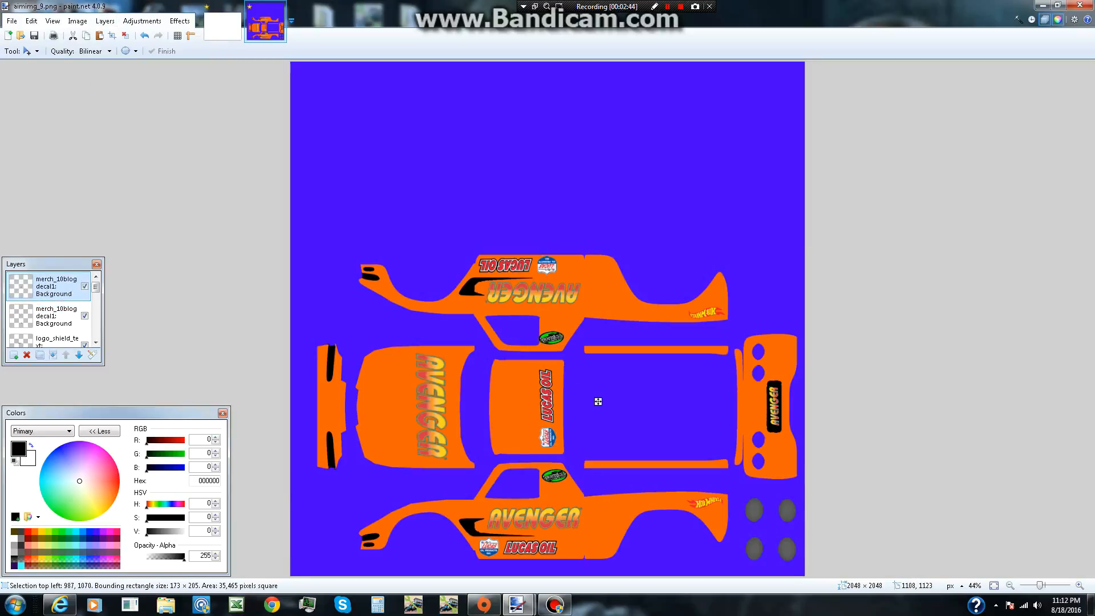
pyautogui.moveTo(599, 324); pyautogui.dragTo(565, 389)
pyautogui.click(144, 35)
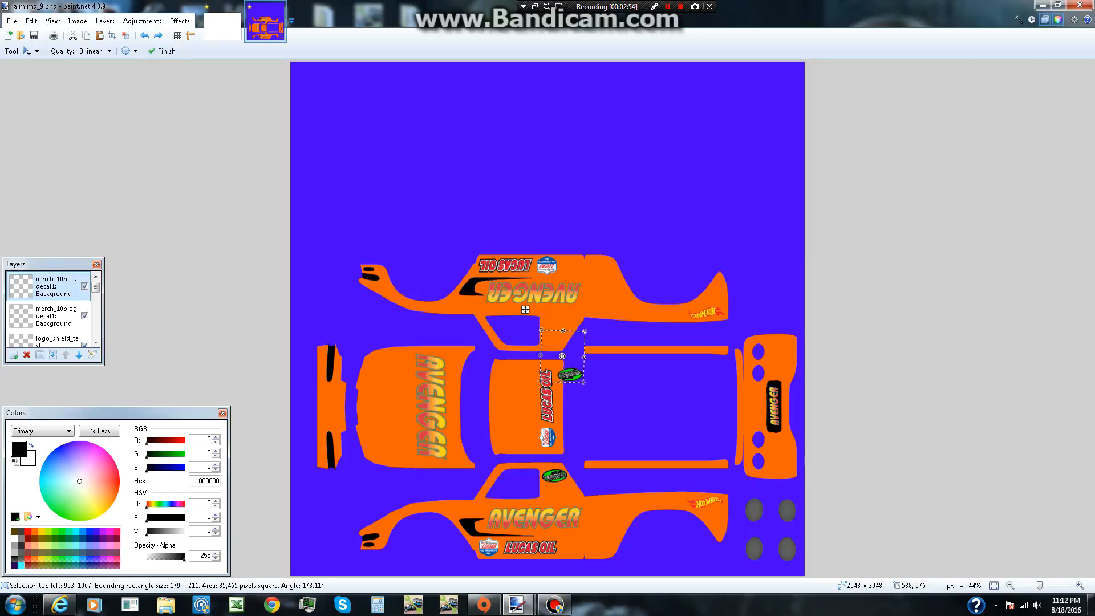
pyautogui.moveTo(525, 310); pyautogui.dragTo(509, 273)
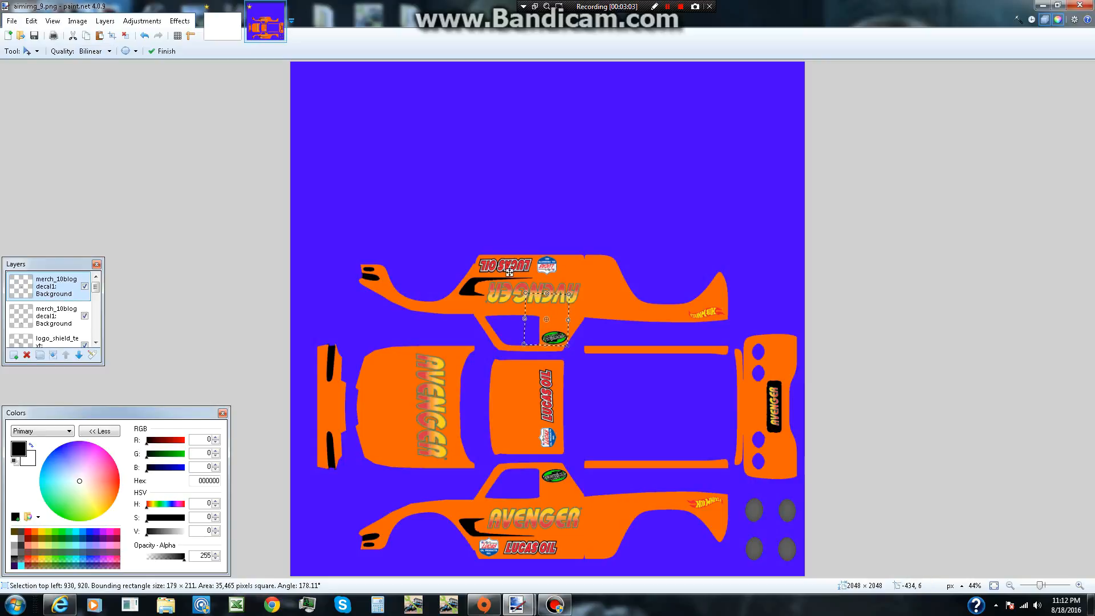
# Import the Monster Jam logo image from the Pictures library as a new layer.
pyautogui.click(104, 21)
pyautogui.press('Up')
pyautogui.press('Return')
pyautogui.scroll(-10, 256, 228)
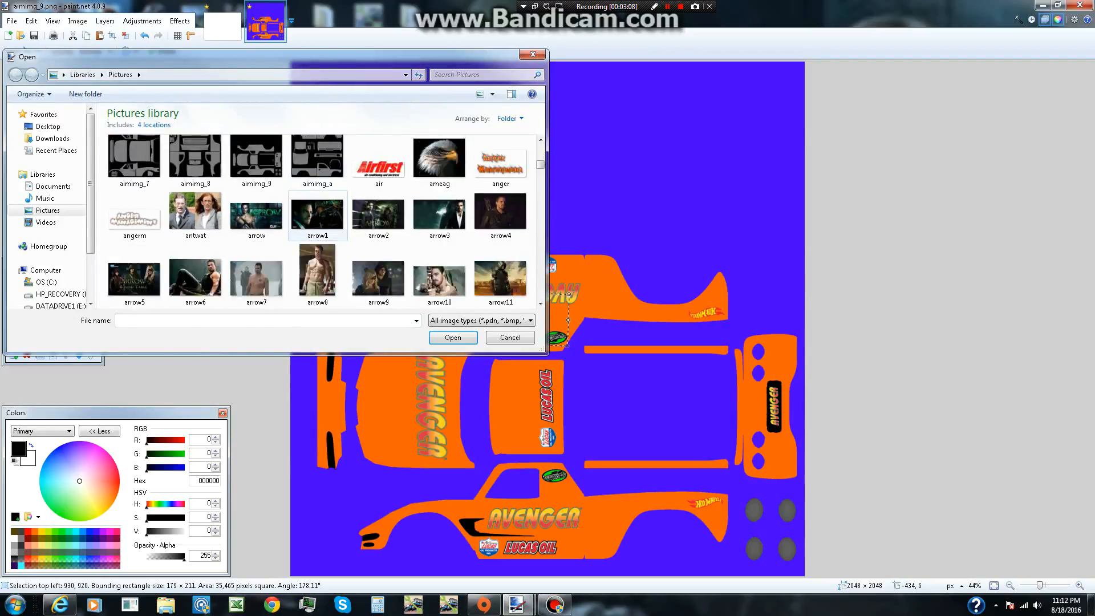
pyautogui.scroll(-5, 256, 223)
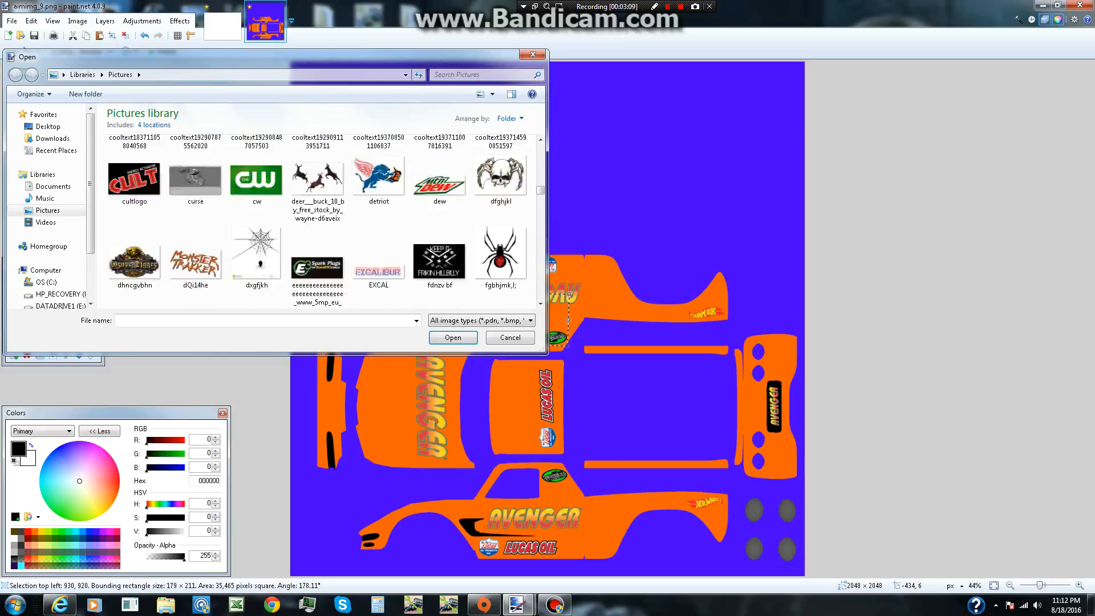
pyautogui.scroll(-3, 256, 216)
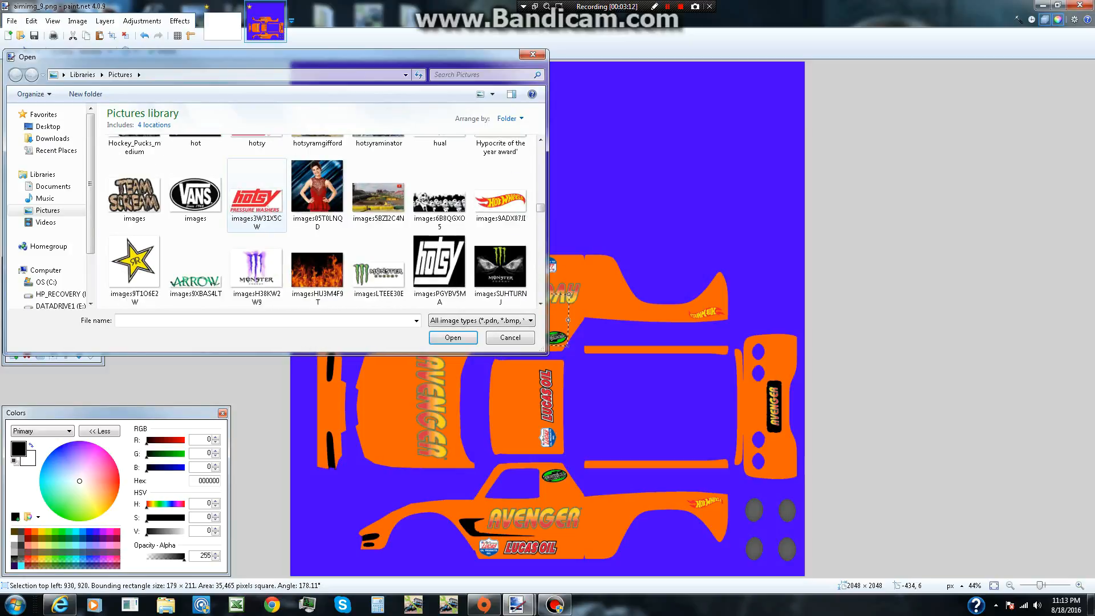
pyautogui.scroll(1, 257, 223)
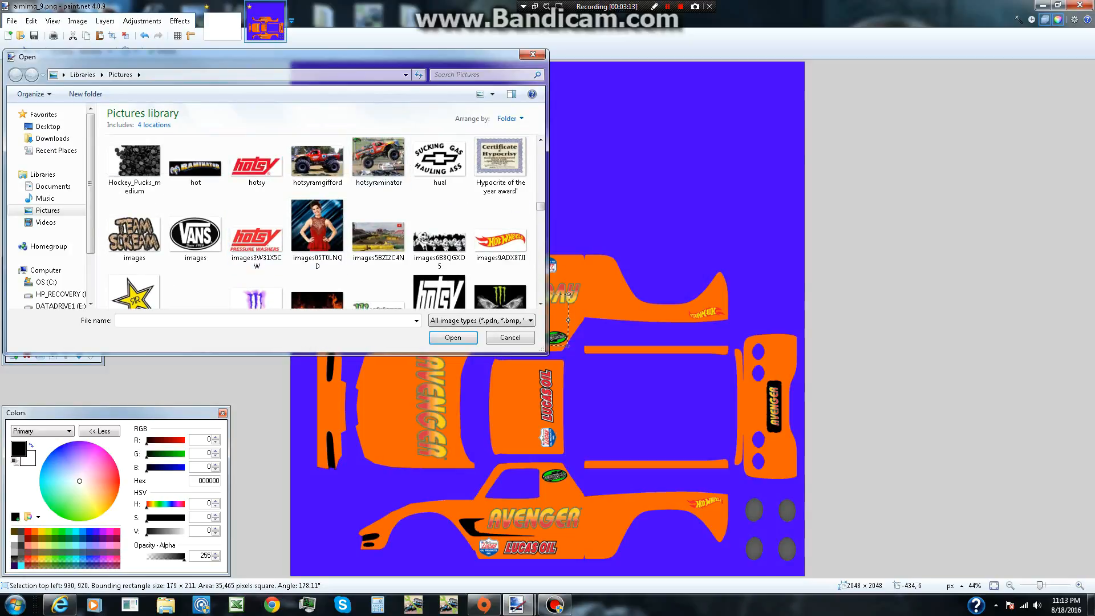
pyautogui.scroll(-5, 325, 263)
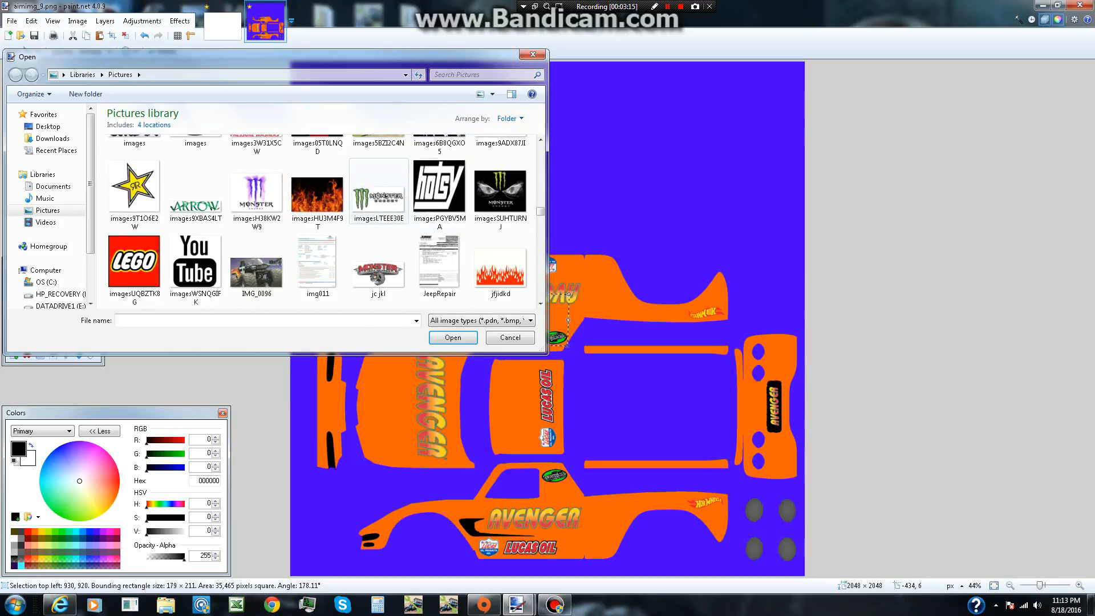
pyautogui.scroll(-3, 325, 268)
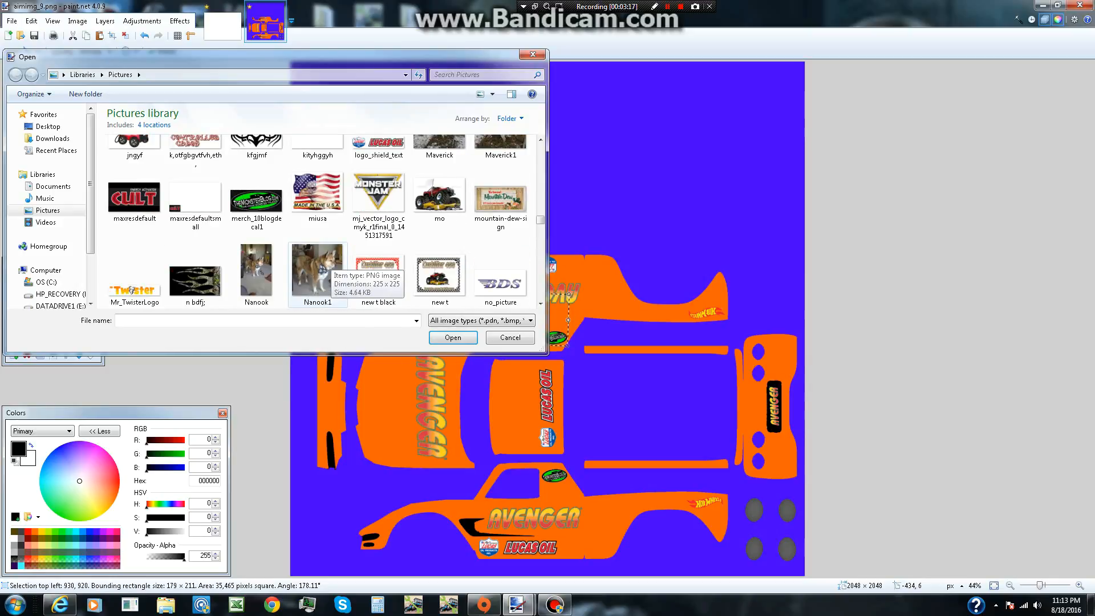
pyautogui.doubleClick(378, 197)
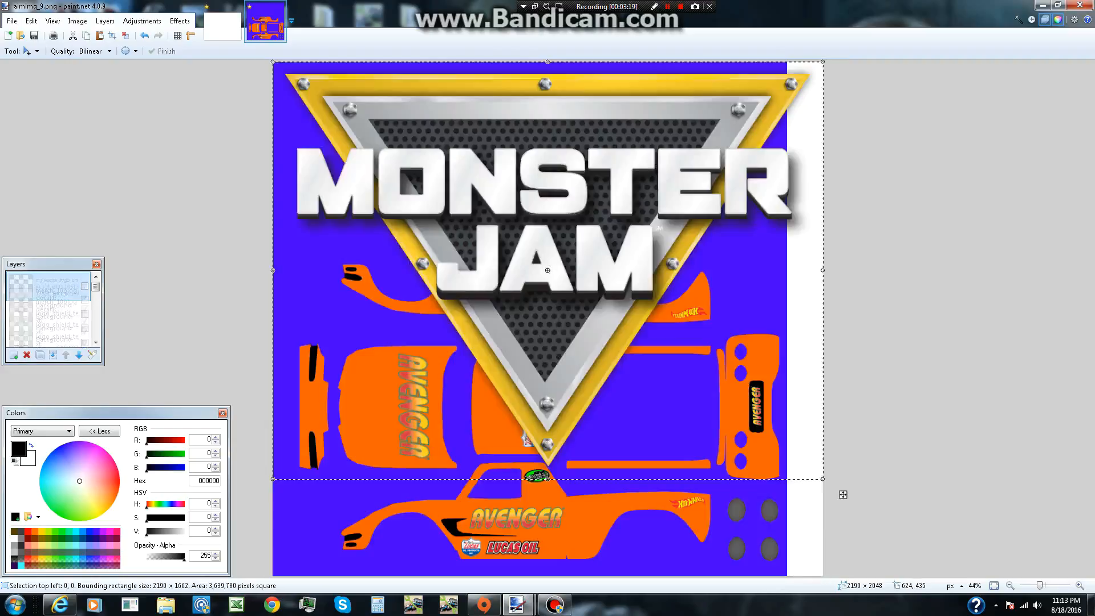
# Shrink the Monster Jam logo to about 78 × 62 px and place it below TheMonsterBlog.com logo on the lower side panel.
pyautogui.moveTo(842, 493); pyautogui.dragTo(565, 517)
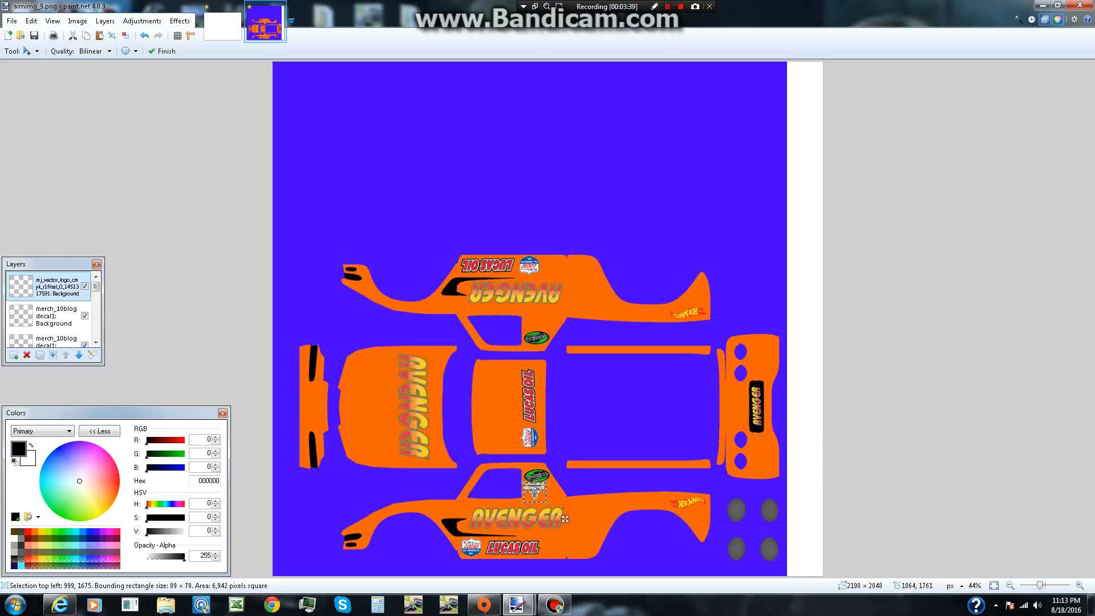
pyautogui.moveTo(564, 519); pyautogui.dragTo(578, 512)
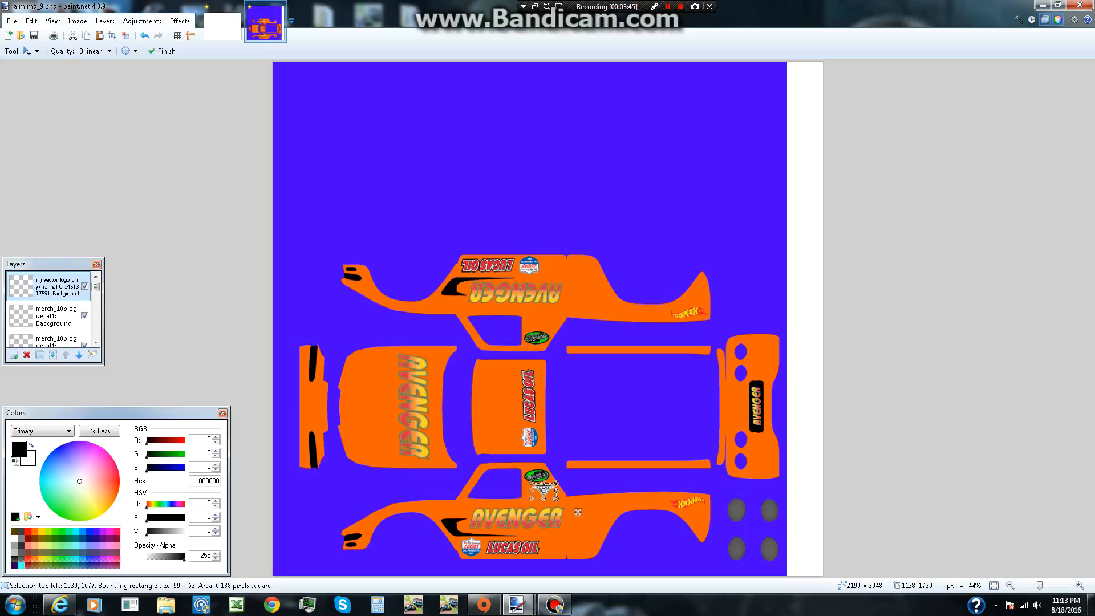
pyautogui.press('Return')
# Duplicate the Monster Jam layer, rotate the copy to about -179° and place it above TheMonsterBlog.com logo on the upper side panel.
pyautogui.click(105, 20)
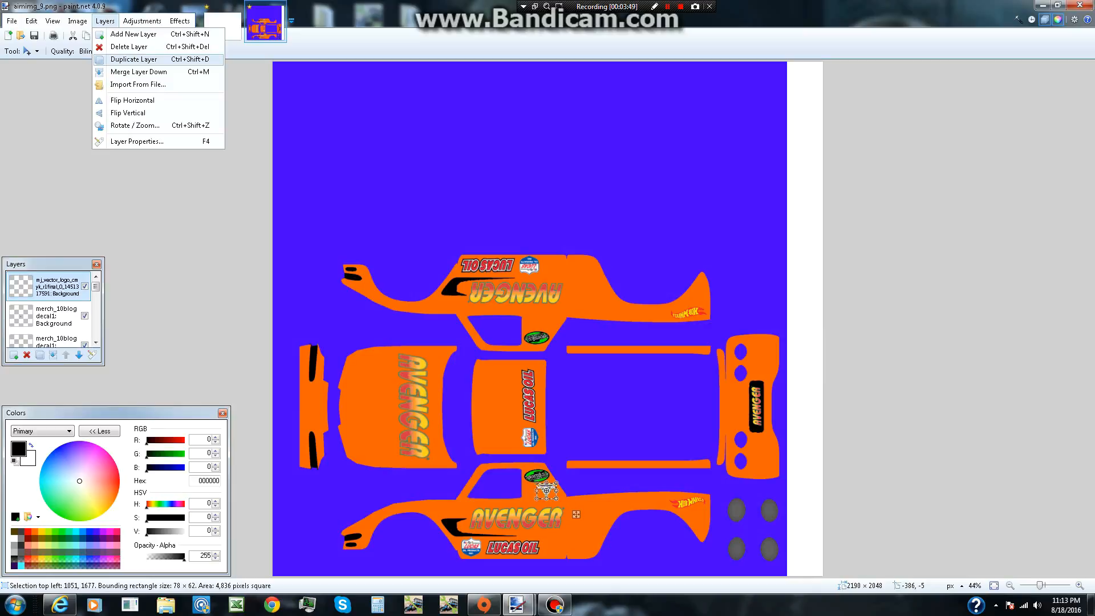
pyautogui.click(171, 59)
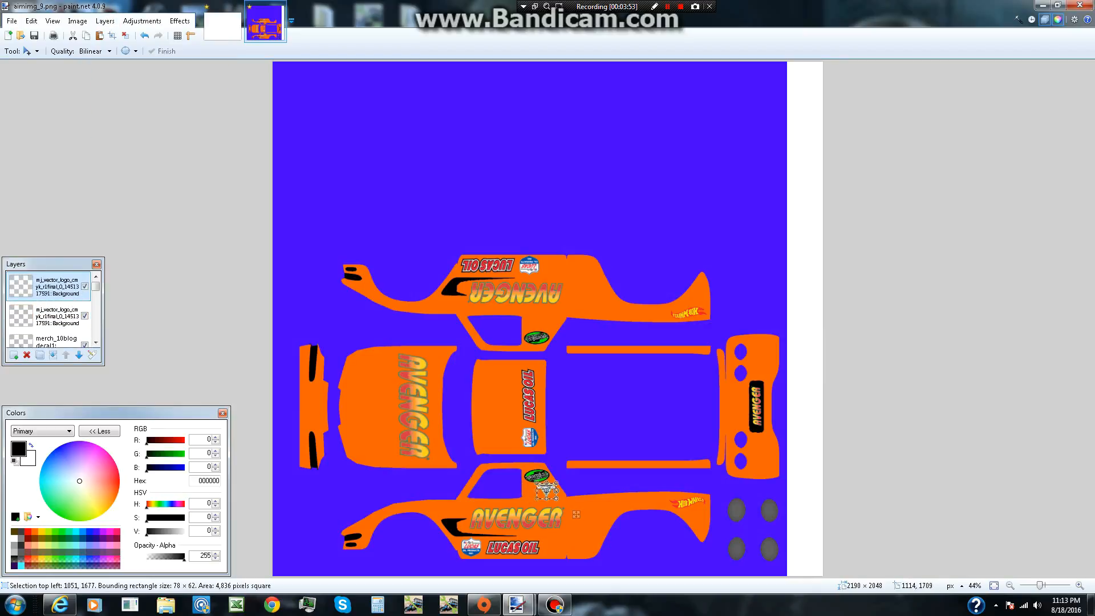
pyautogui.click(538, 493)
pyautogui.moveTo(546, 491); pyautogui.dragTo(519, 491)
pyautogui.moveTo(576, 514); pyautogui.dragTo(563, 350)
pyautogui.moveTo(563, 350); pyautogui.dragTo(484, 358)
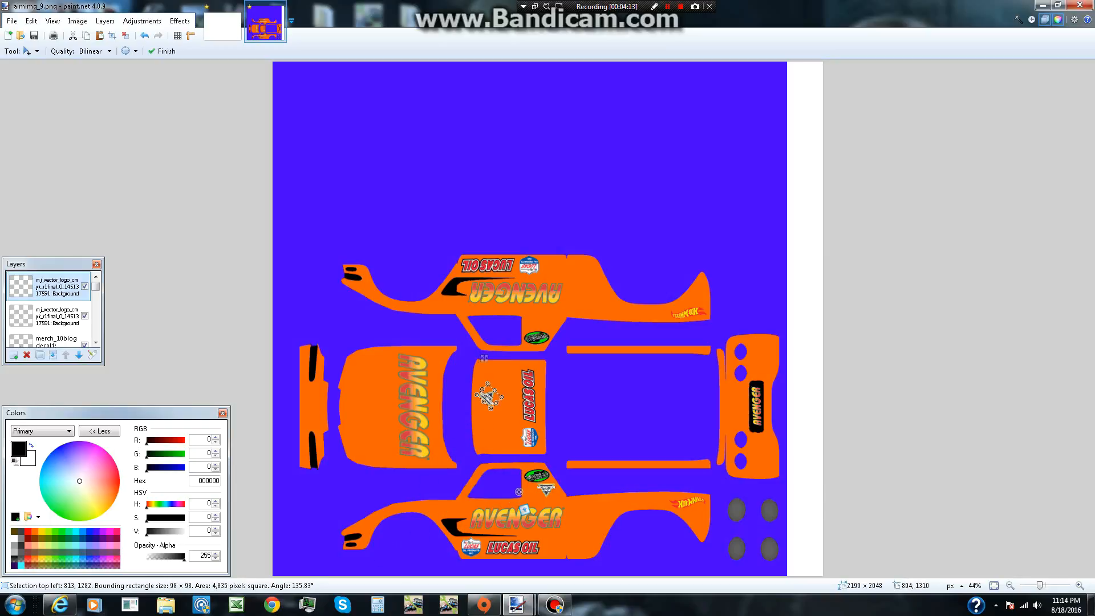
pyautogui.moveTo(517, 396); pyautogui.dragTo(390, 378)
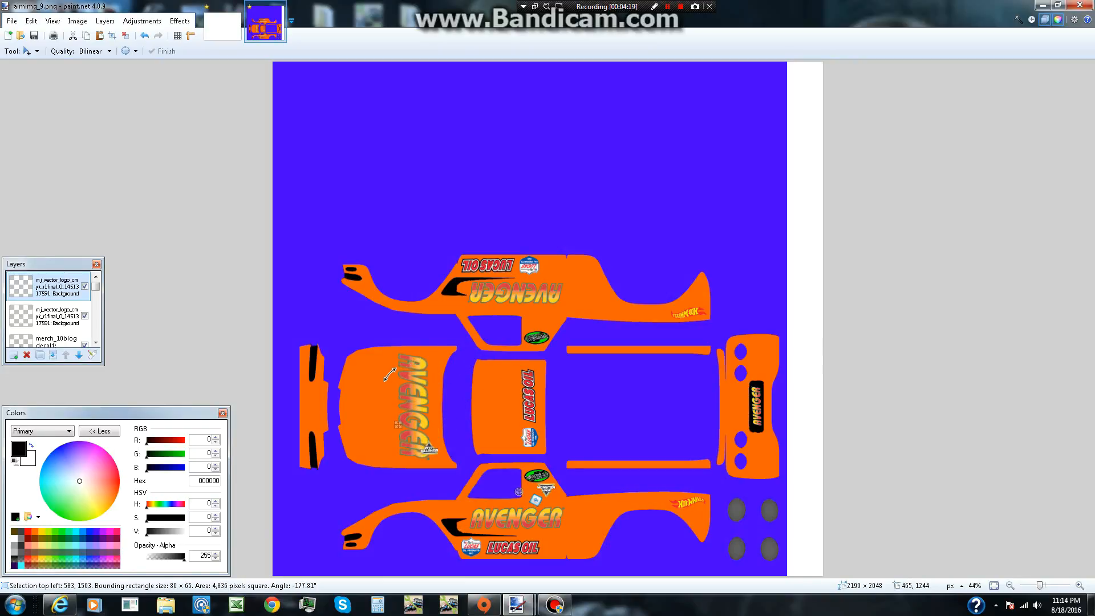
pyautogui.moveTo(398, 424); pyautogui.dragTo(553, 318)
pyautogui.press('Return')
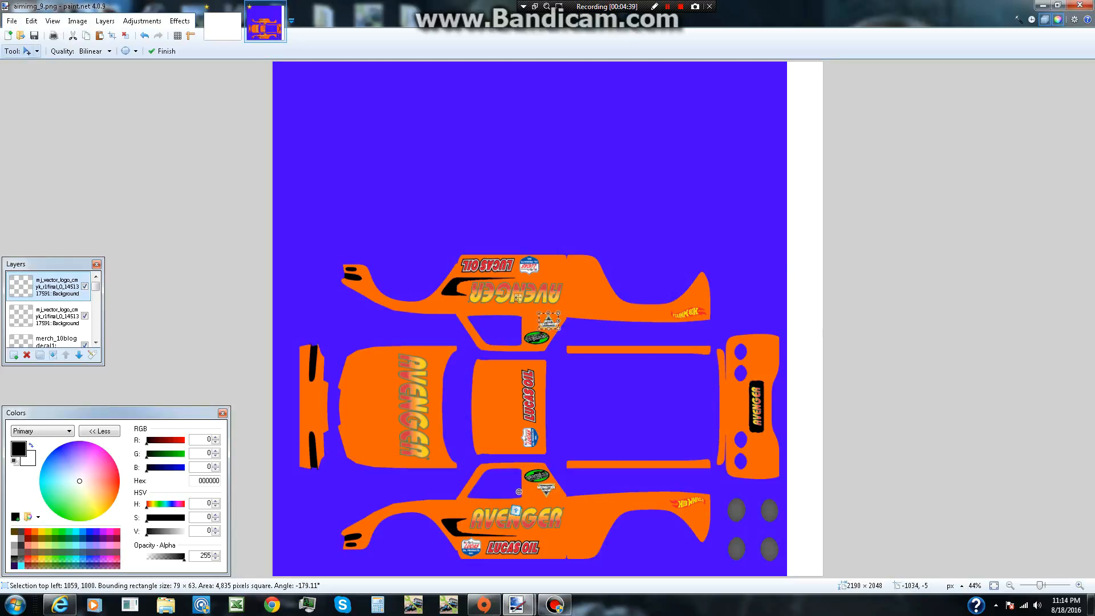
# Look through the Pictures library for another logo to import, and cancel the import.
pyautogui.click(105, 21)
pyautogui.moveTo(141, 22)
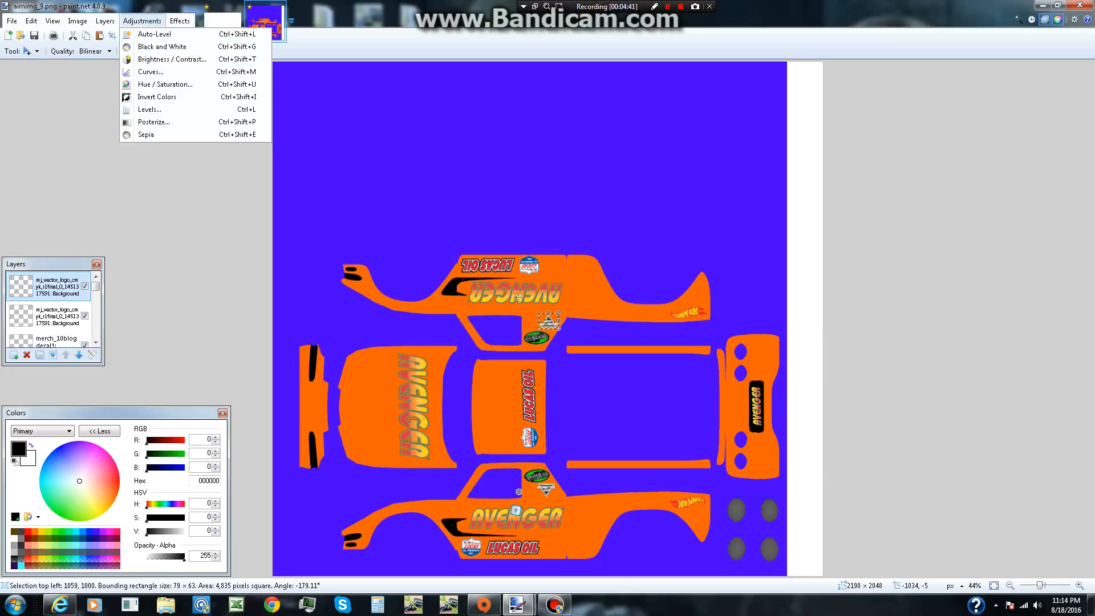
pyautogui.moveTo(105, 22)
pyautogui.click(138, 85)
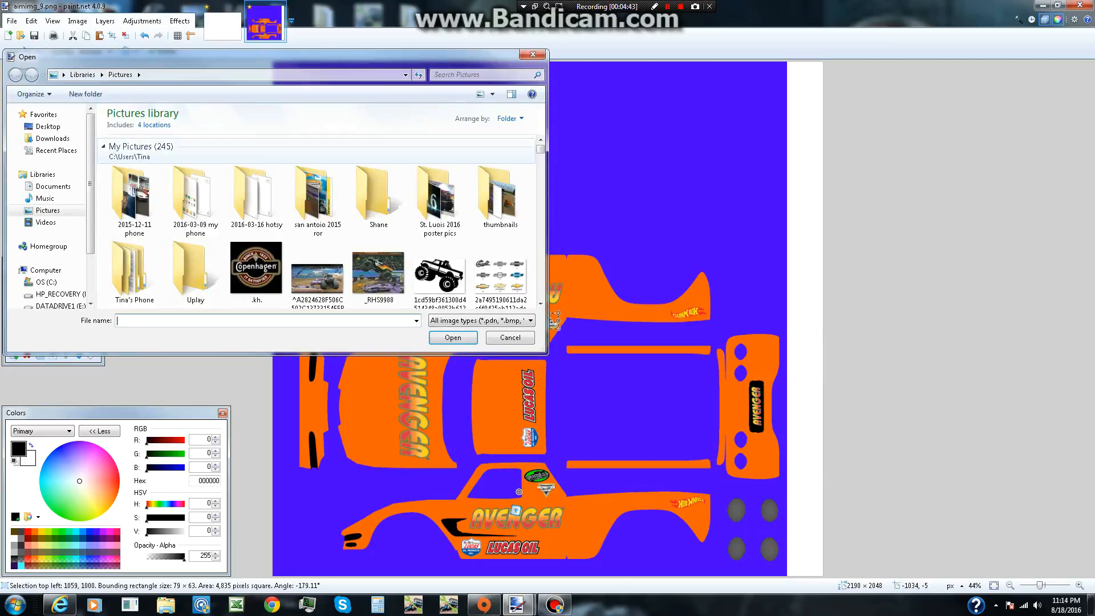
pyautogui.scroll(-15, 317, 271)
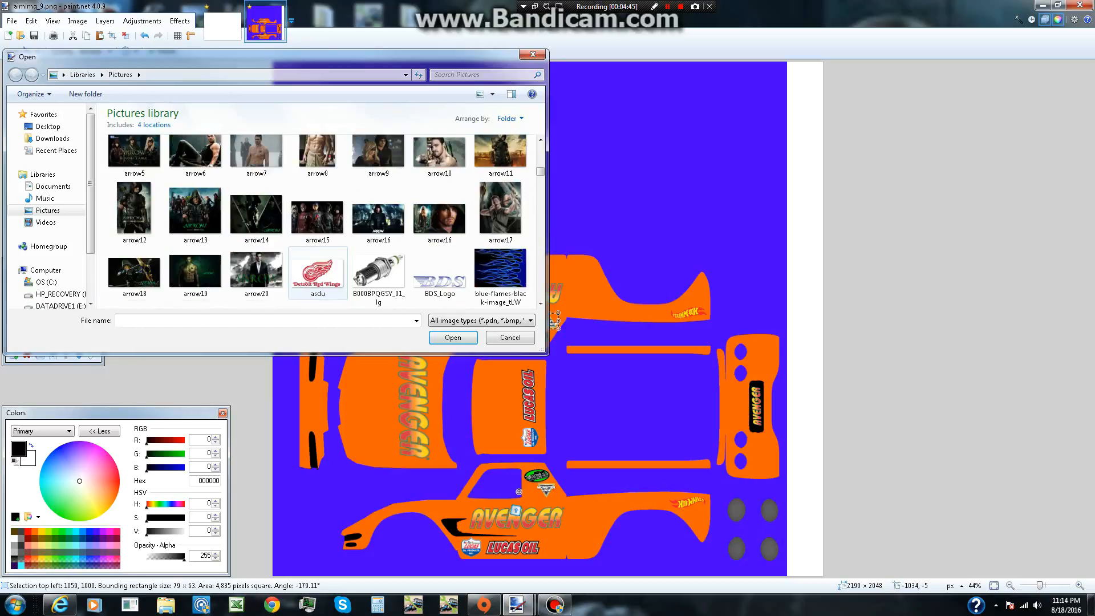
pyautogui.scroll(-15, 317, 265)
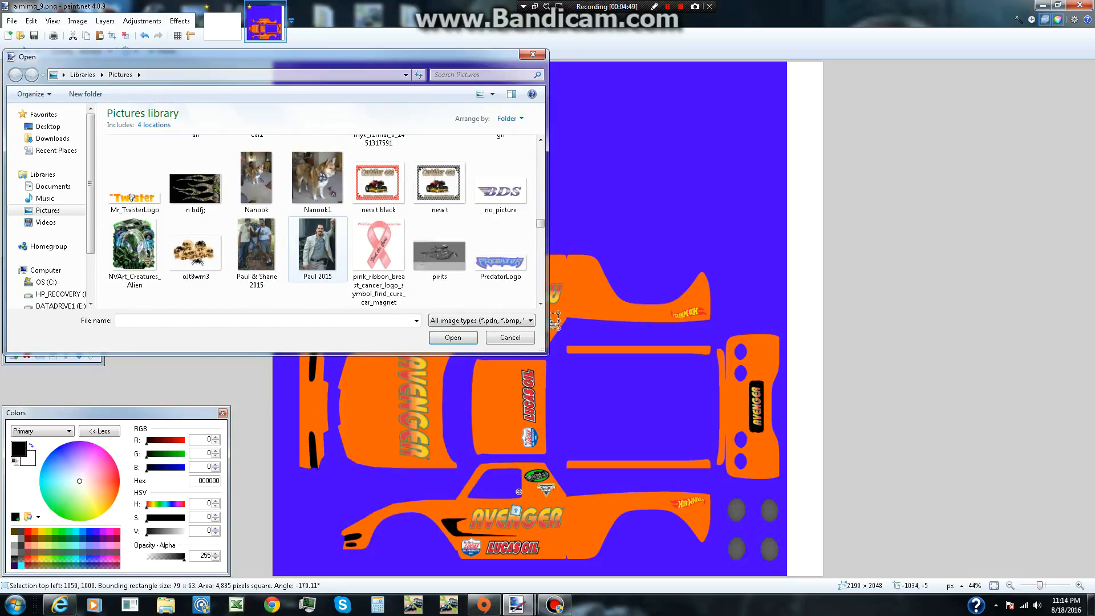
pyautogui.scroll(-3, 318, 265)
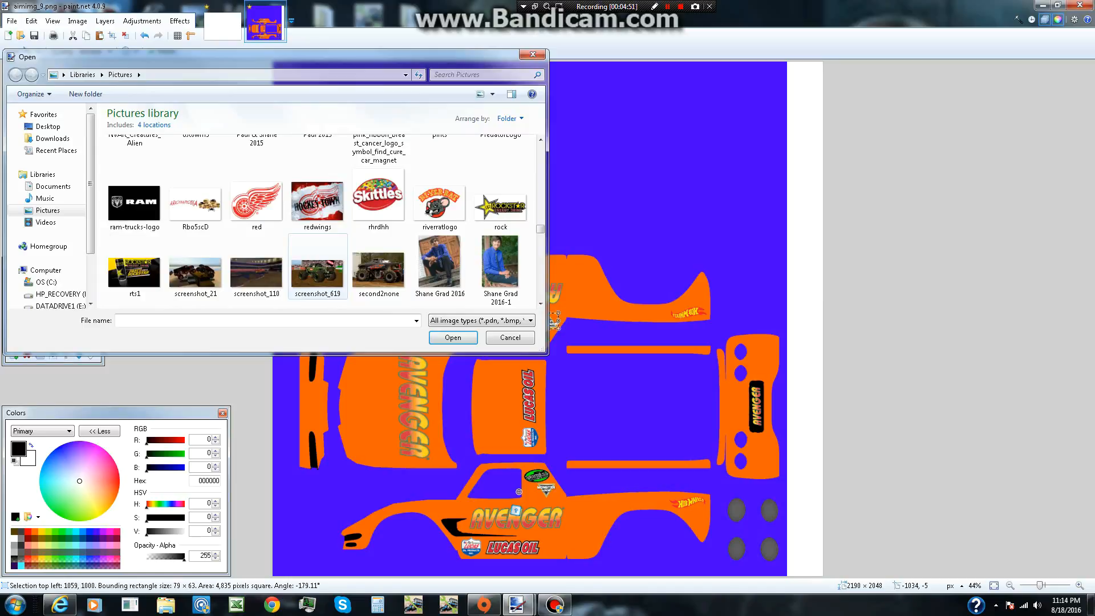
pyautogui.scroll(-1, 317, 265)
pyautogui.scroll(-6, 317, 265)
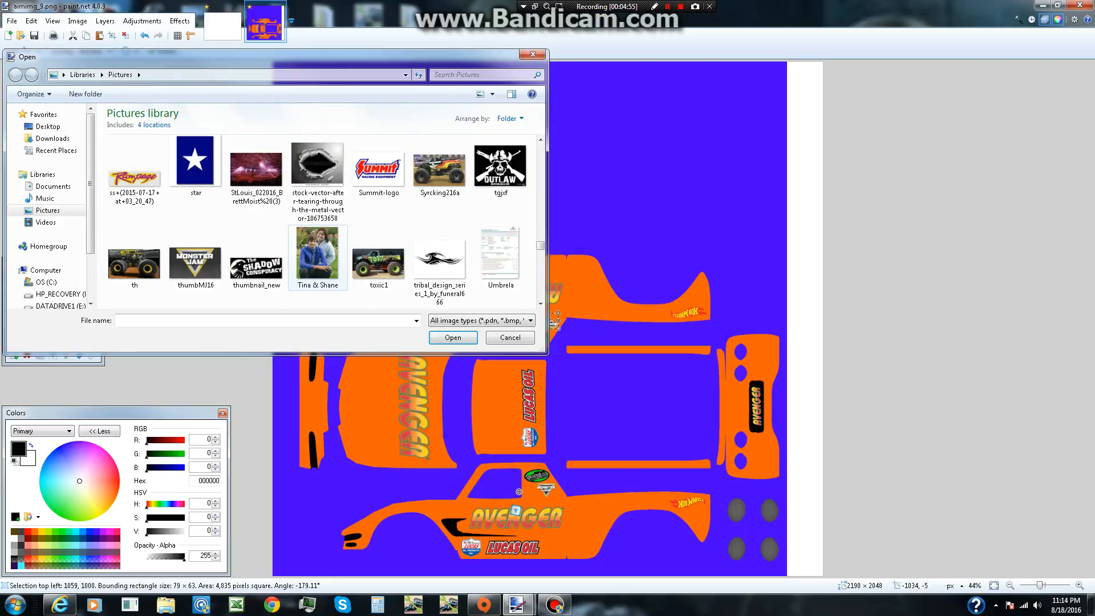
pyautogui.scroll(-1, 317, 265)
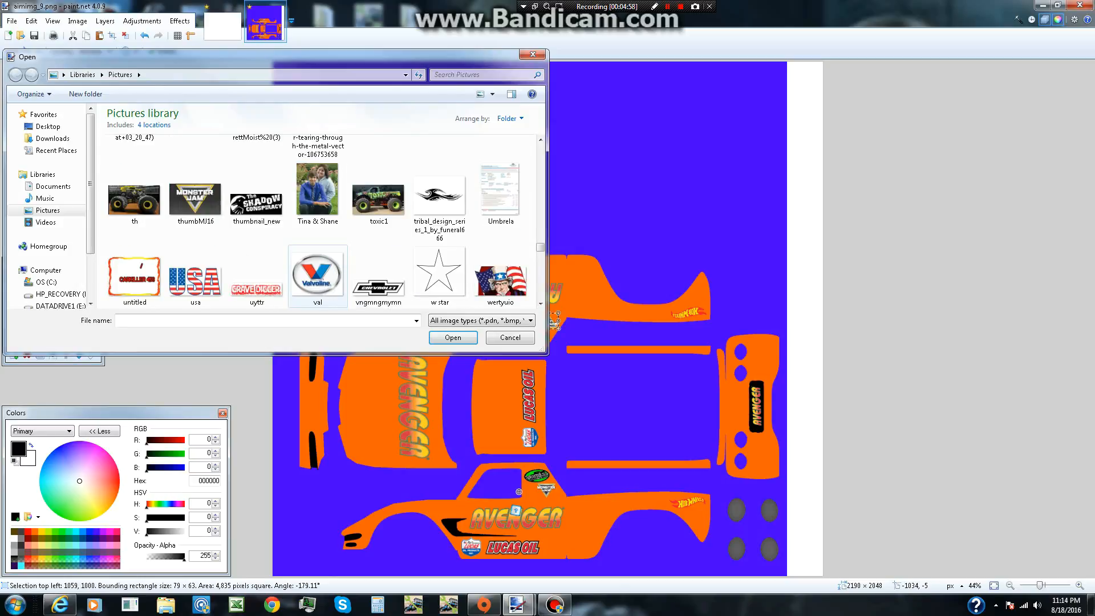
pyautogui.scroll(-1, 317, 265)
pyautogui.scroll(-3, 317, 265)
pyautogui.scroll(12, 318, 266)
pyautogui.scroll(10, 318, 234)
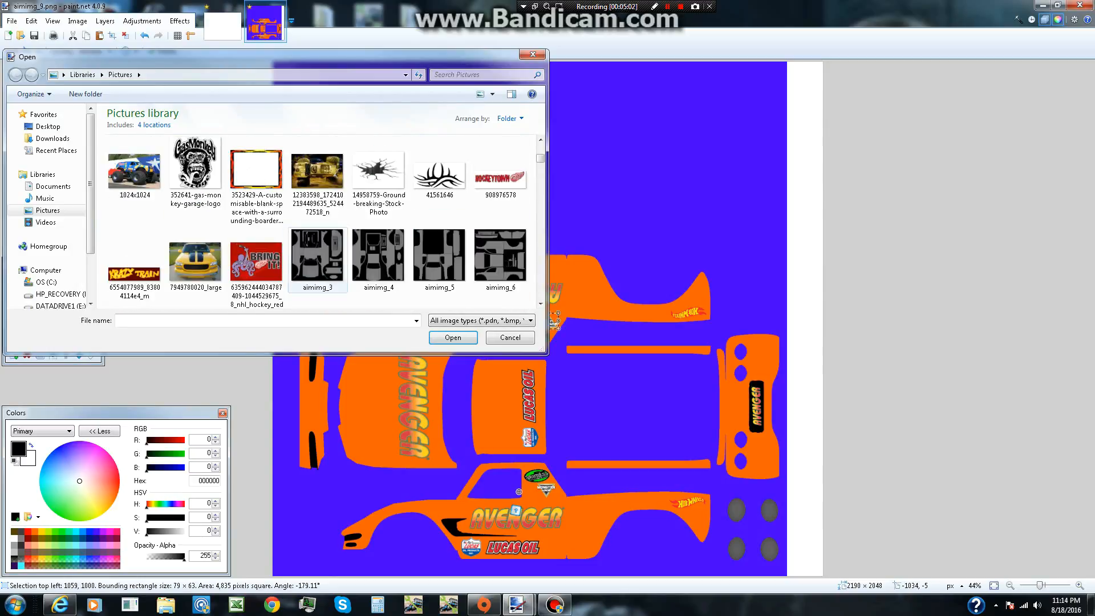
pyautogui.click(509, 337)
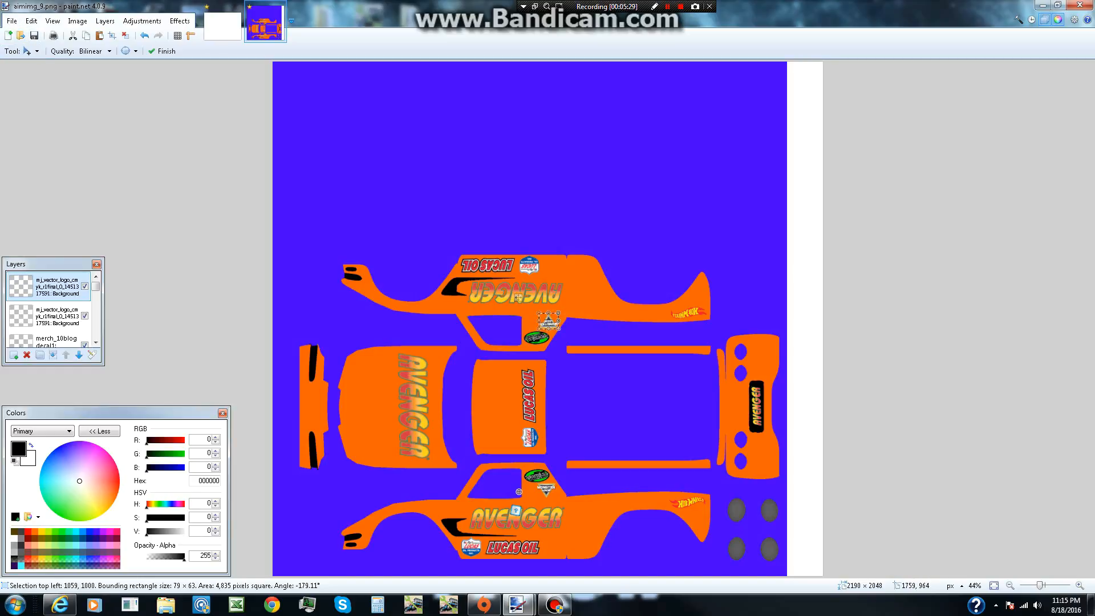
# Set up saving a copy of the image as a PNG file named customavenger.
pyautogui.click(11, 21)
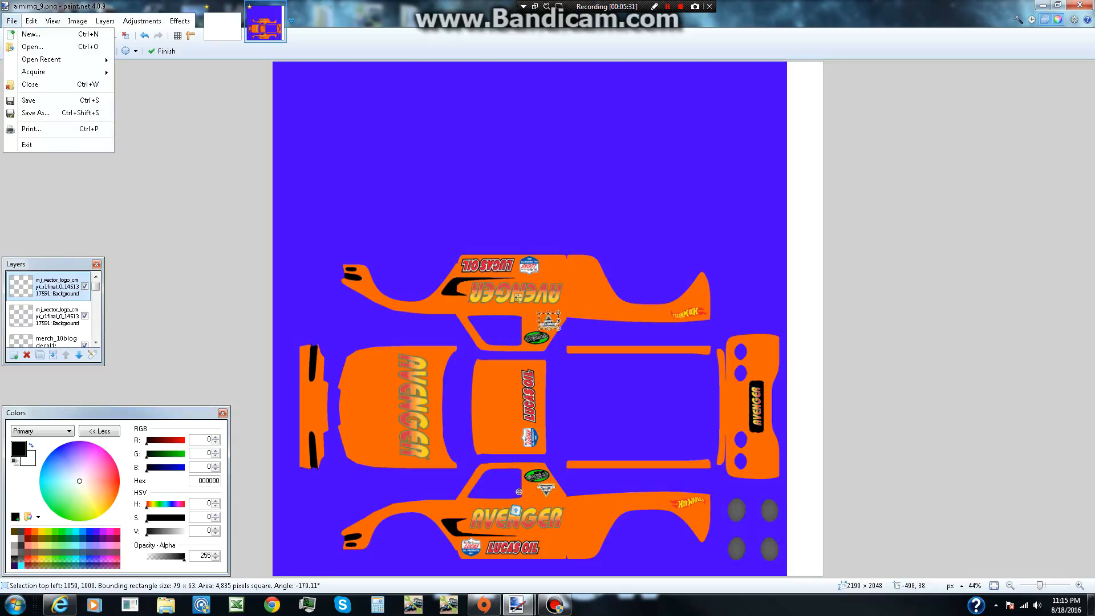
pyautogui.click(35, 112)
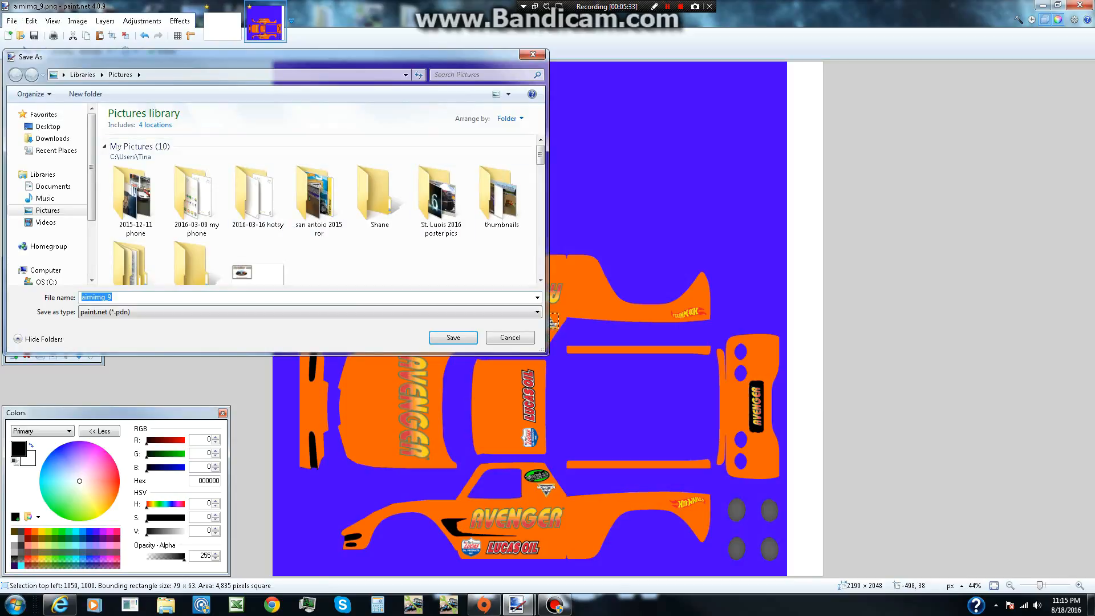
pyautogui.click(308, 311)
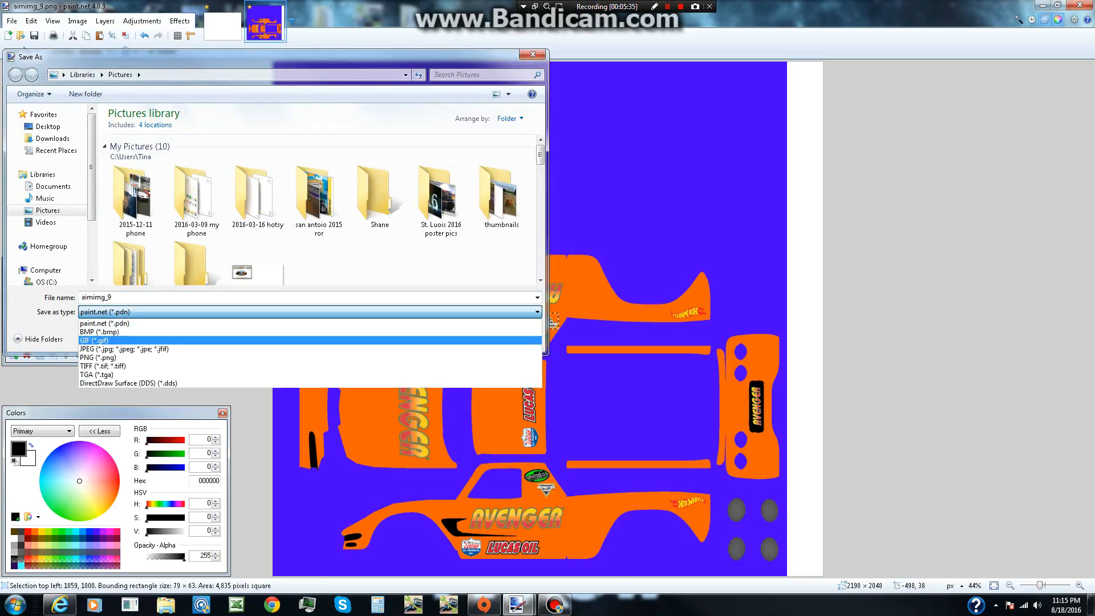
pyautogui.press('Return')
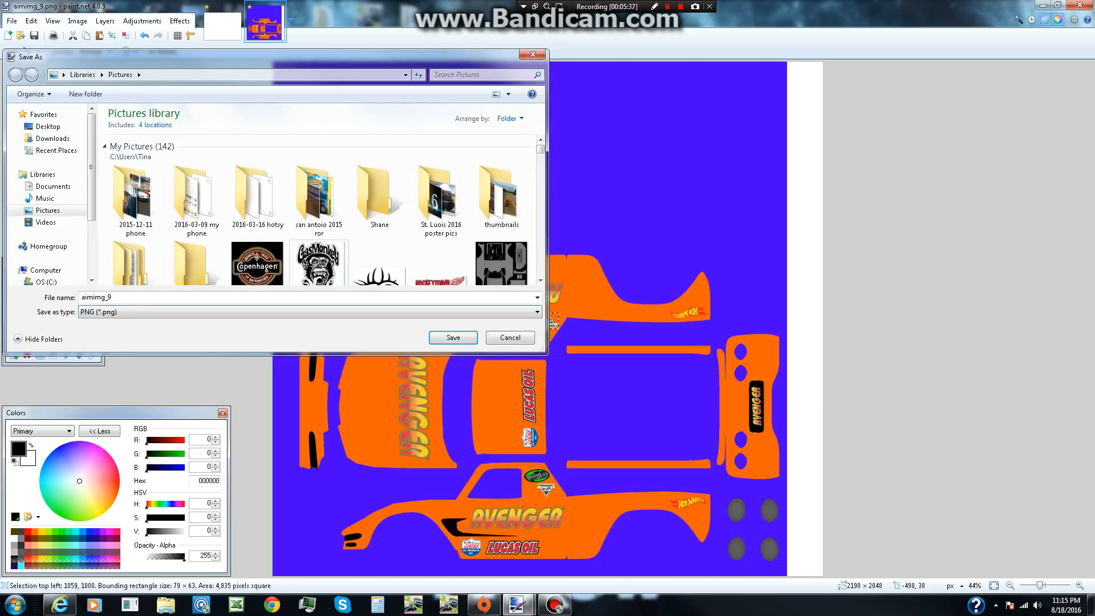
pyautogui.hotkey('shift', 'Tab')
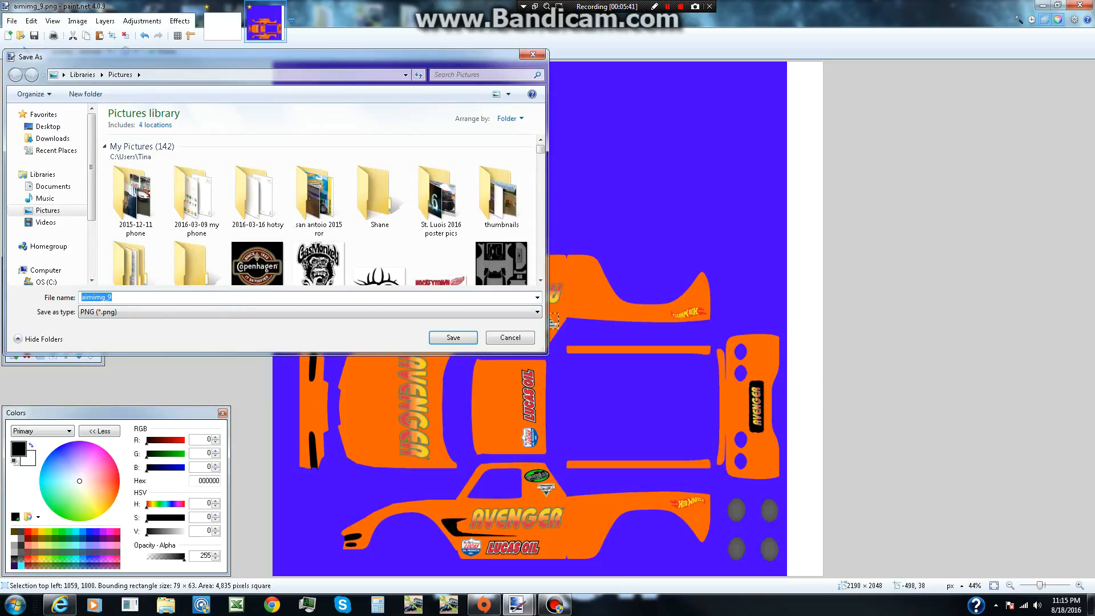
pyautogui.write('cu')
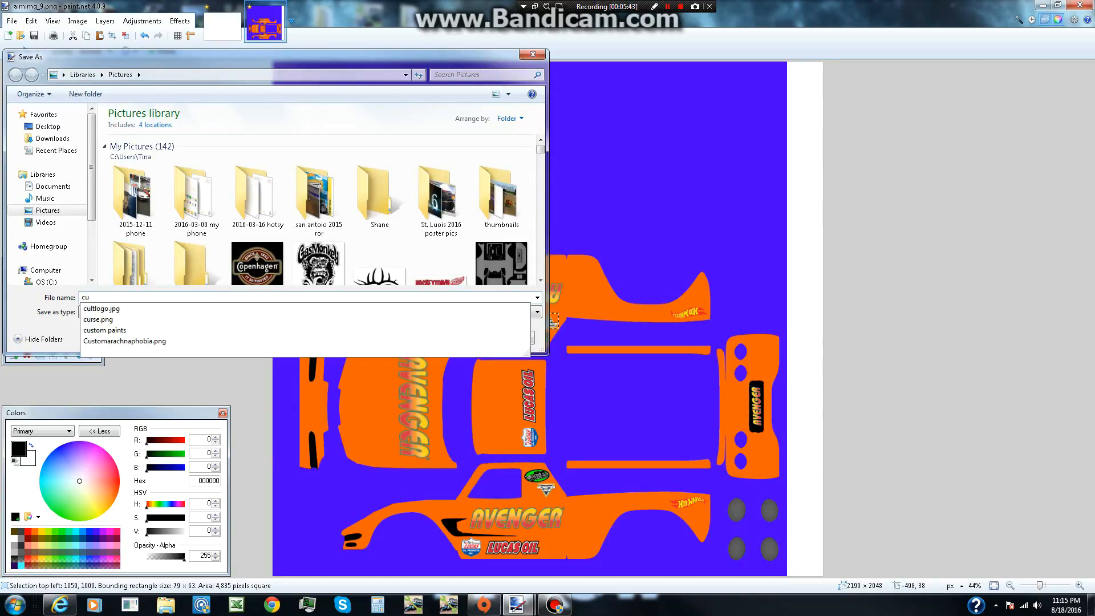
pyautogui.write('s')
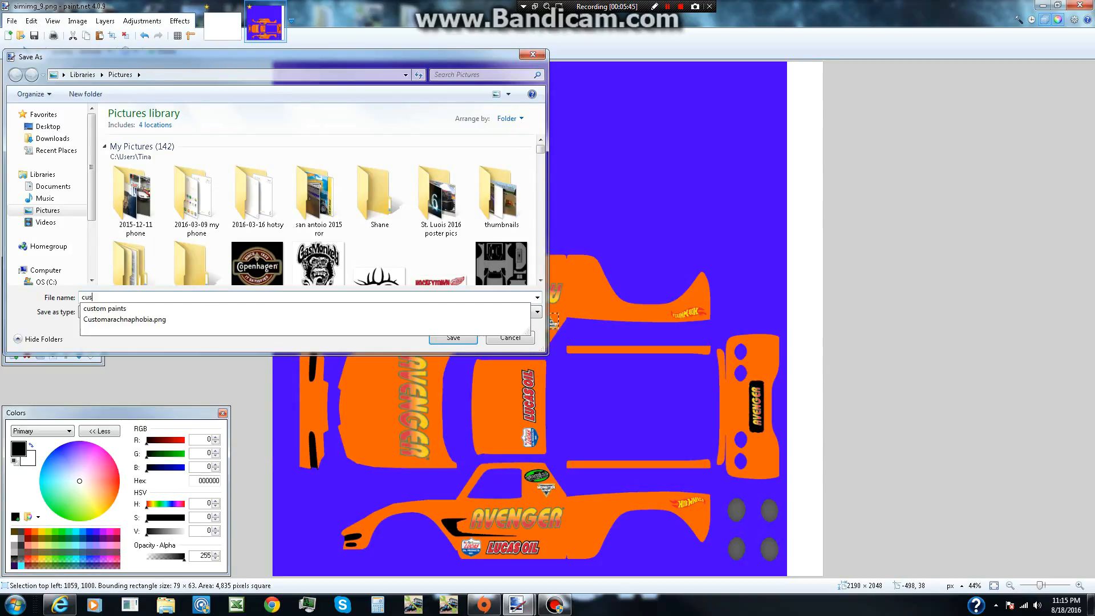
pyautogui.write('tom')
pyautogui.press('BackSpace')
pyautogui.write('avenger')
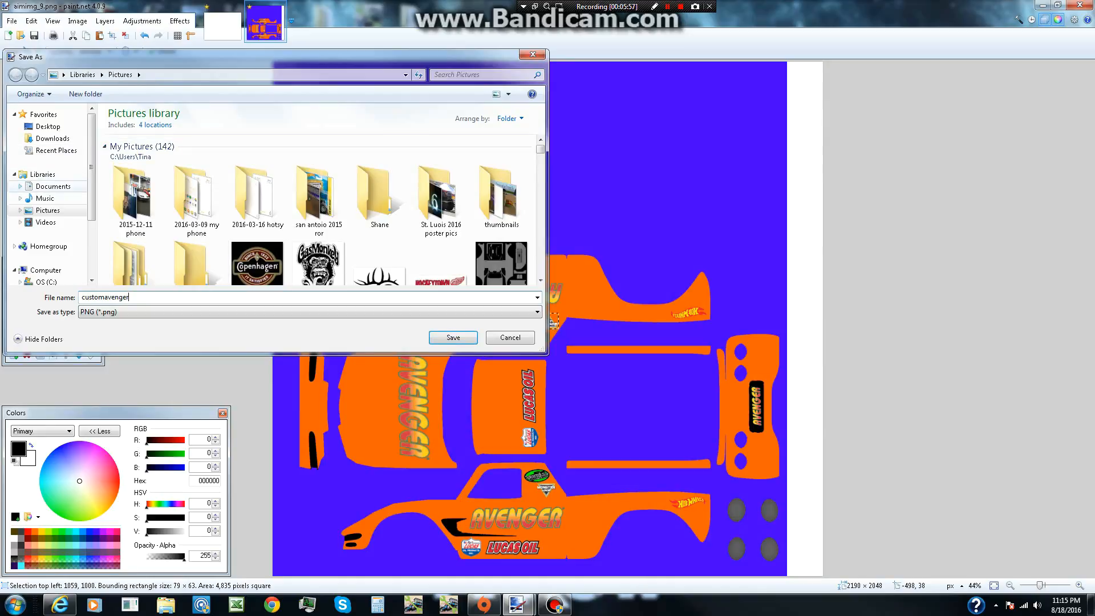
# Save the PNG in the Documents library with Auto-detect bit depth and flattened layers, and close the image.
pyautogui.click(53, 186)
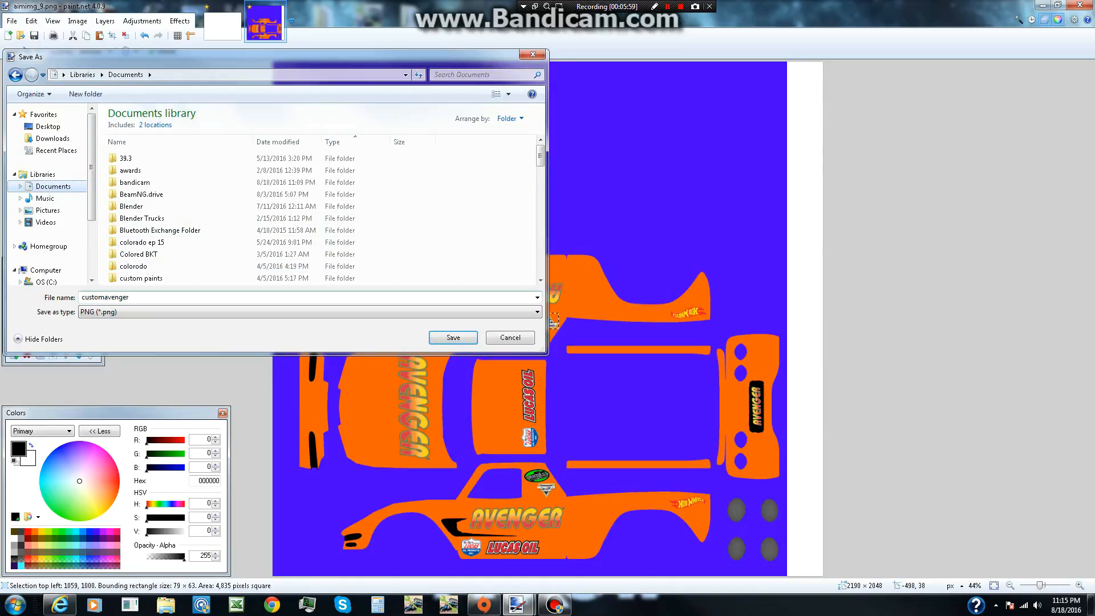
pyautogui.click(453, 337)
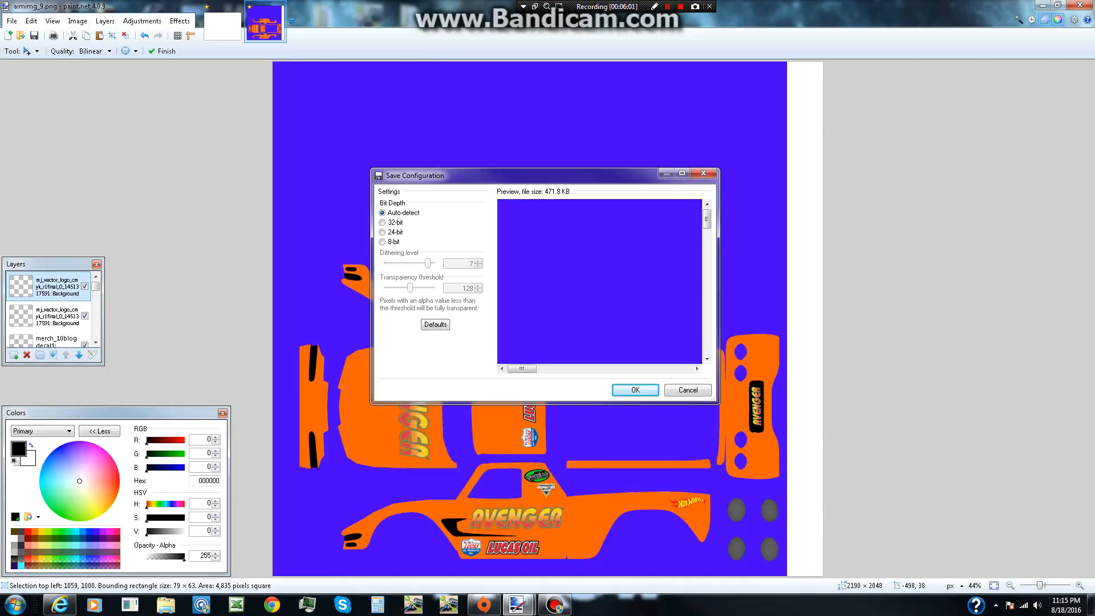
pyautogui.click(631, 389)
pyautogui.click(518, 311)
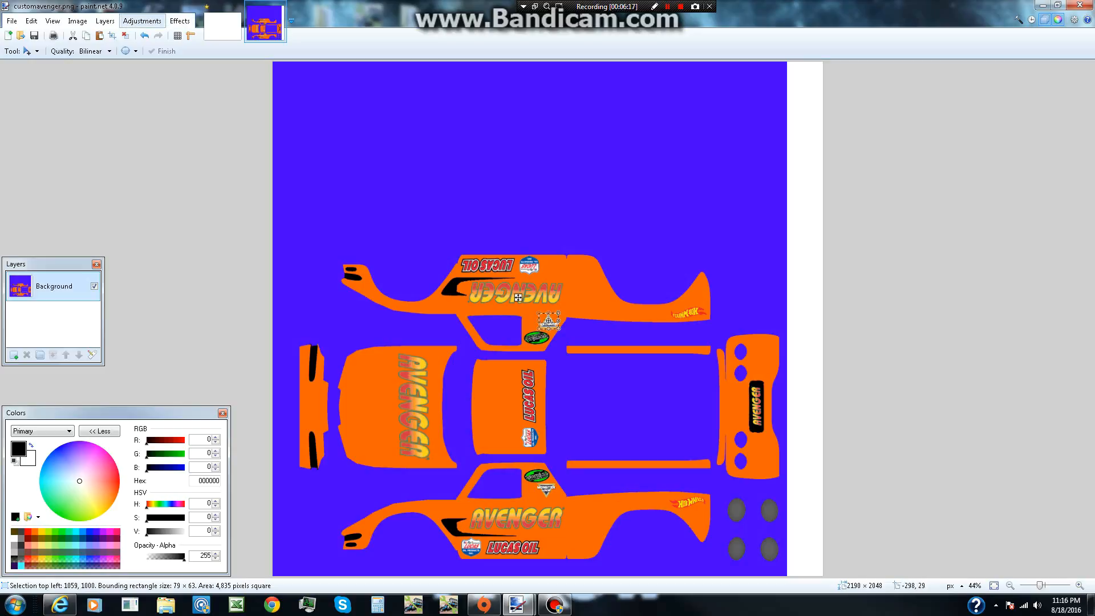
pyautogui.click(279, 7)
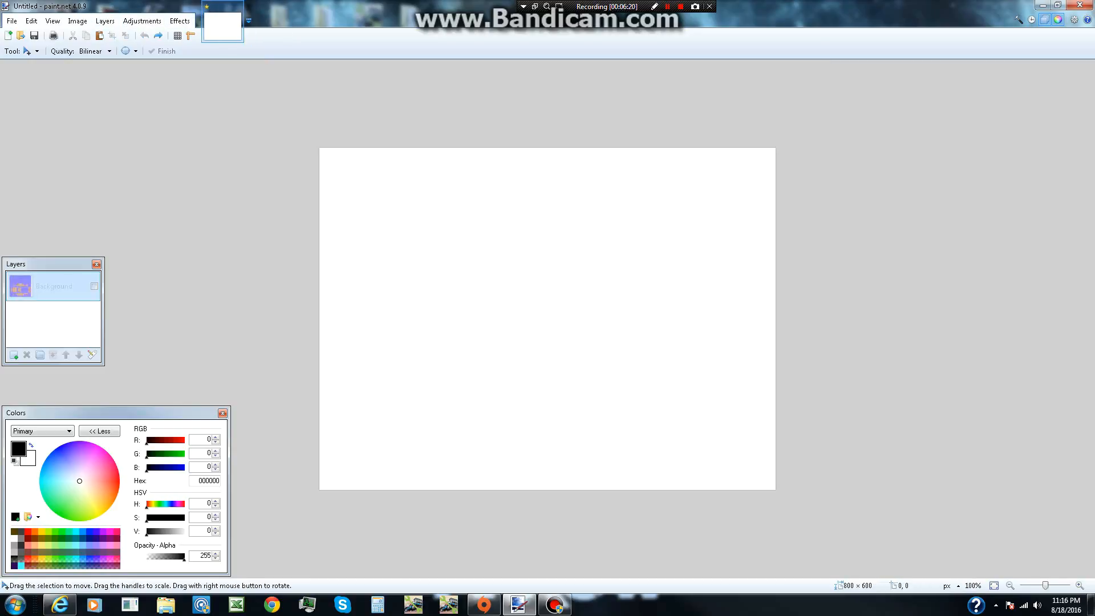
# Discard the blank untitled image and open customavenger from the Documents library.
pyautogui.click(236, 8)
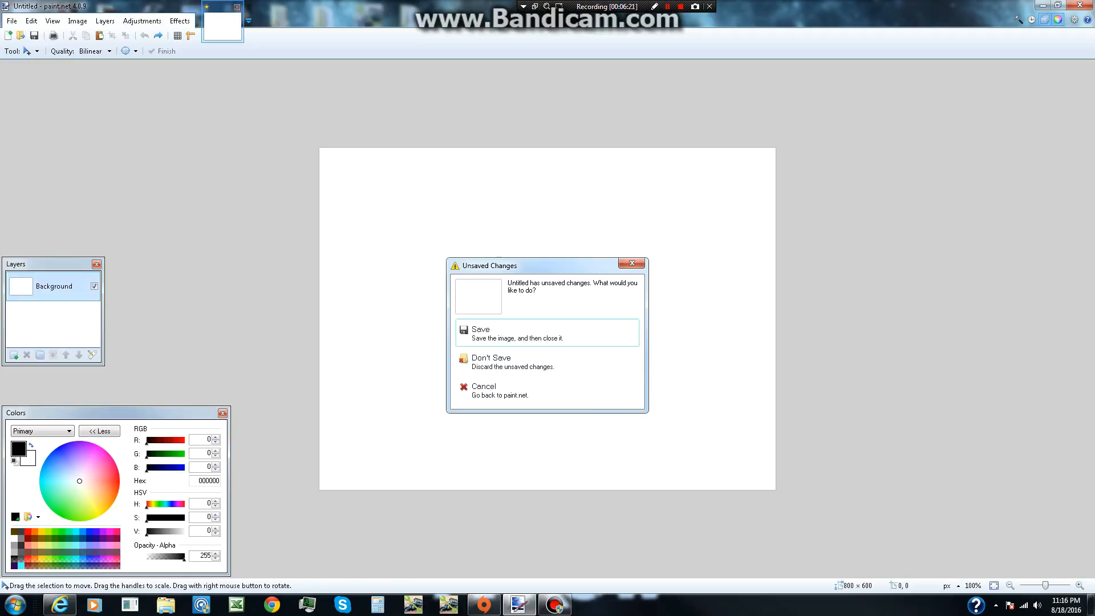
pyautogui.click(513, 361)
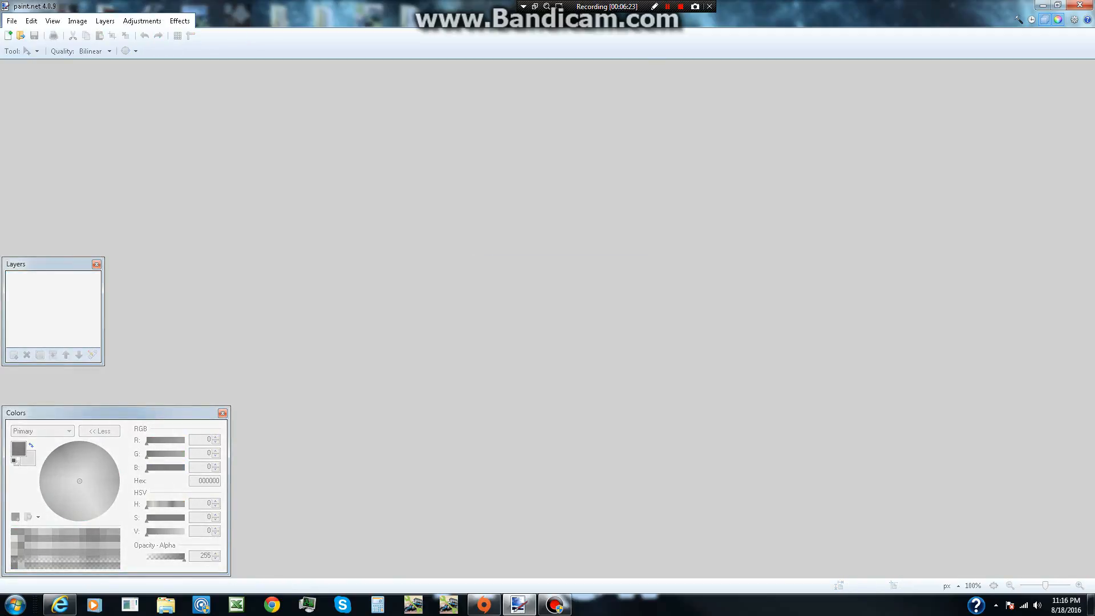
pyautogui.click(21, 36)
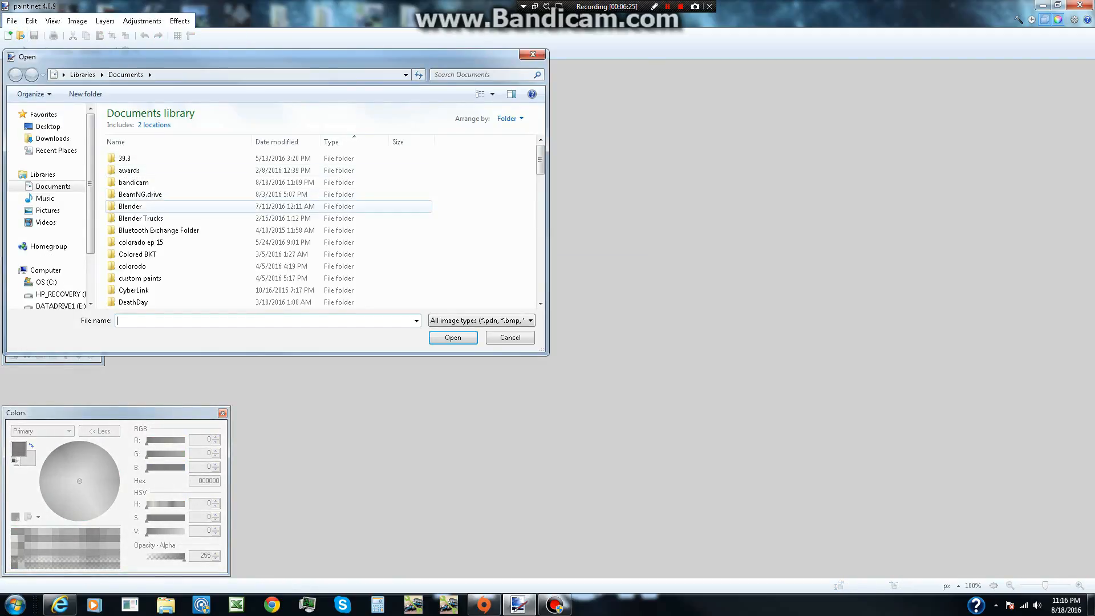
pyautogui.scroll(-11, 268, 241)
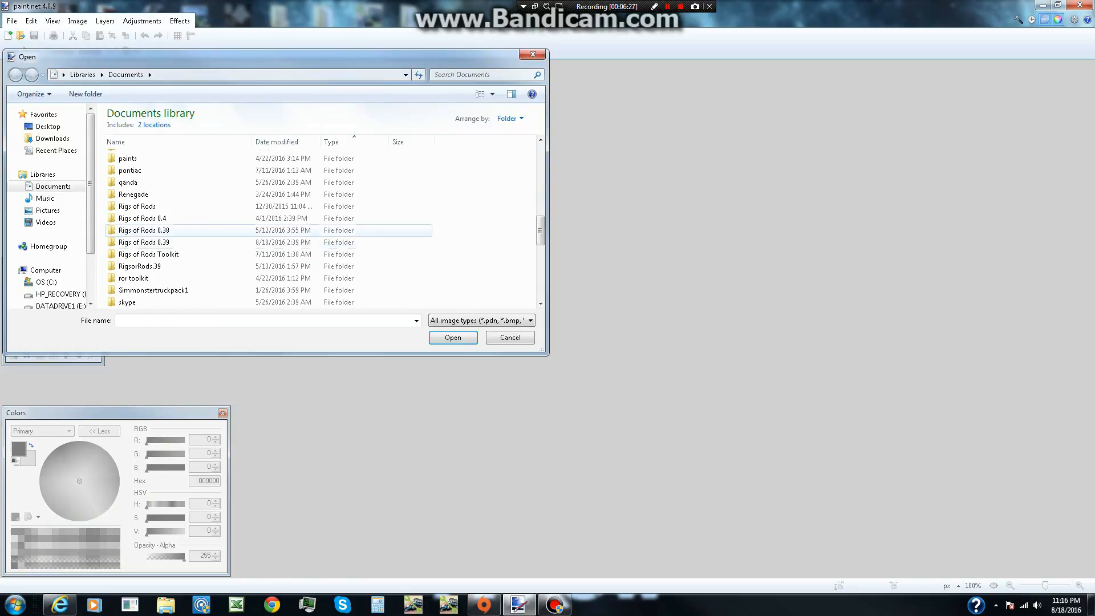
pyautogui.scroll(-7, 268, 242)
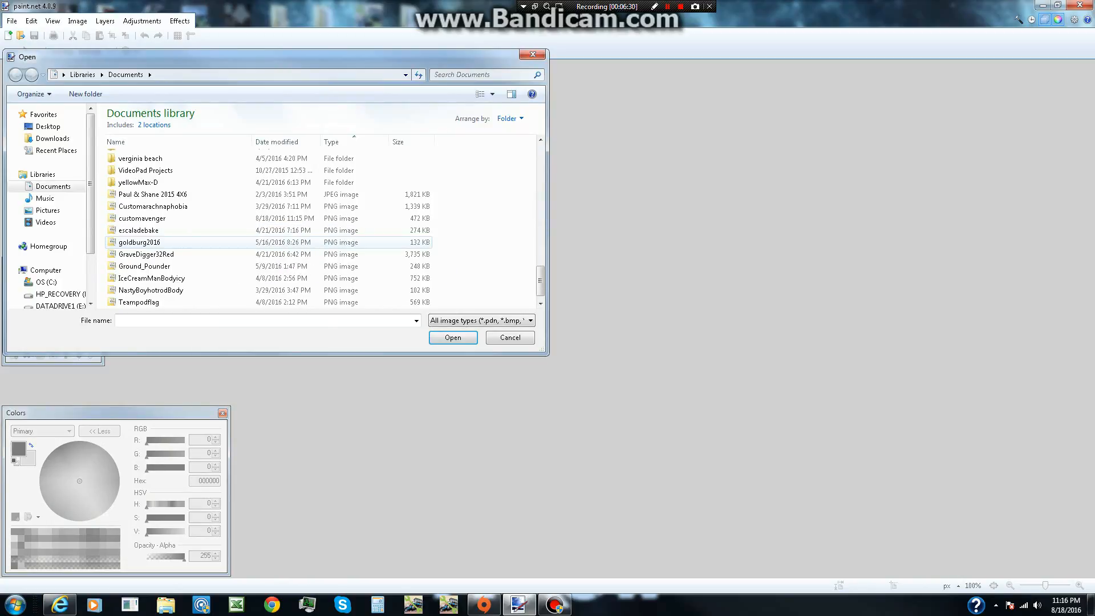
pyautogui.doubleClick(142, 218)
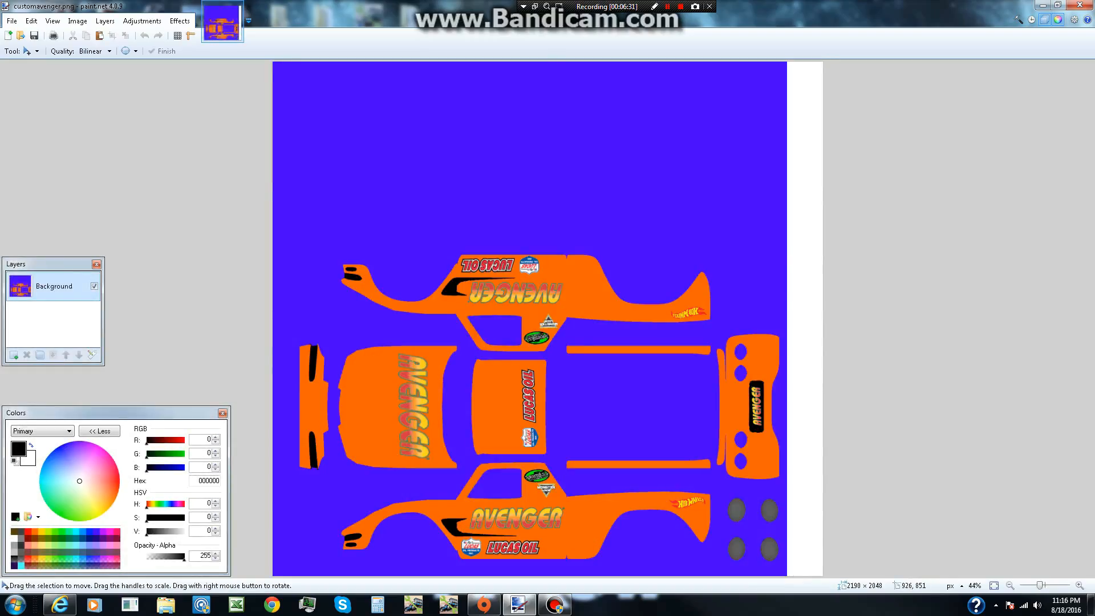
# Select the whole image and stretch it horizontally to about 2346 × 2048 px so it covers the white strip.
pyautogui.hotkey('ctrl', 'a')
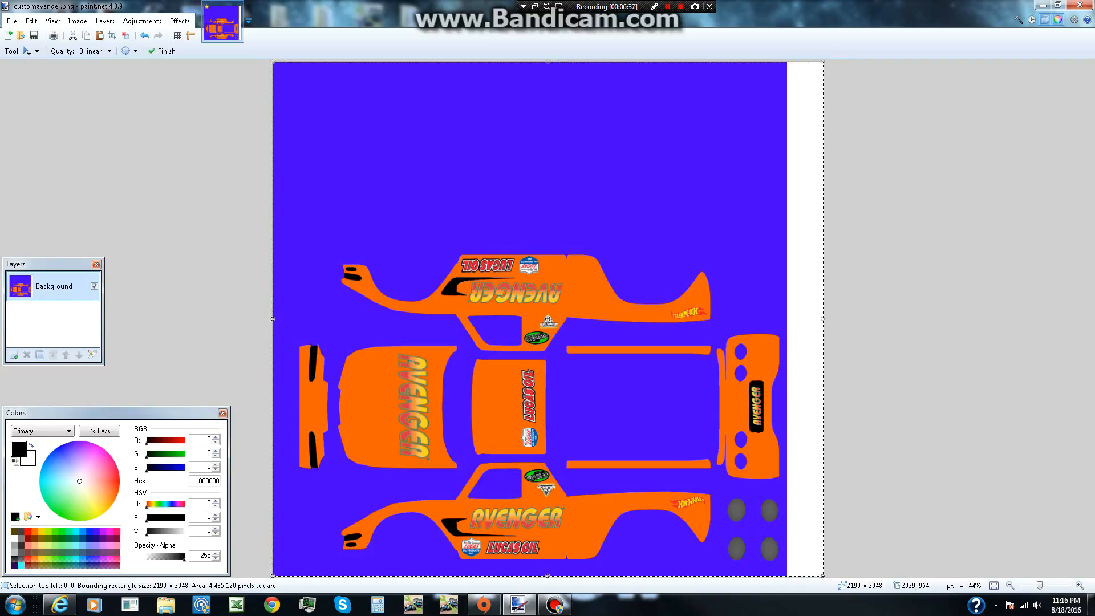
pyautogui.moveTo(822, 319); pyautogui.dragTo(862, 319)
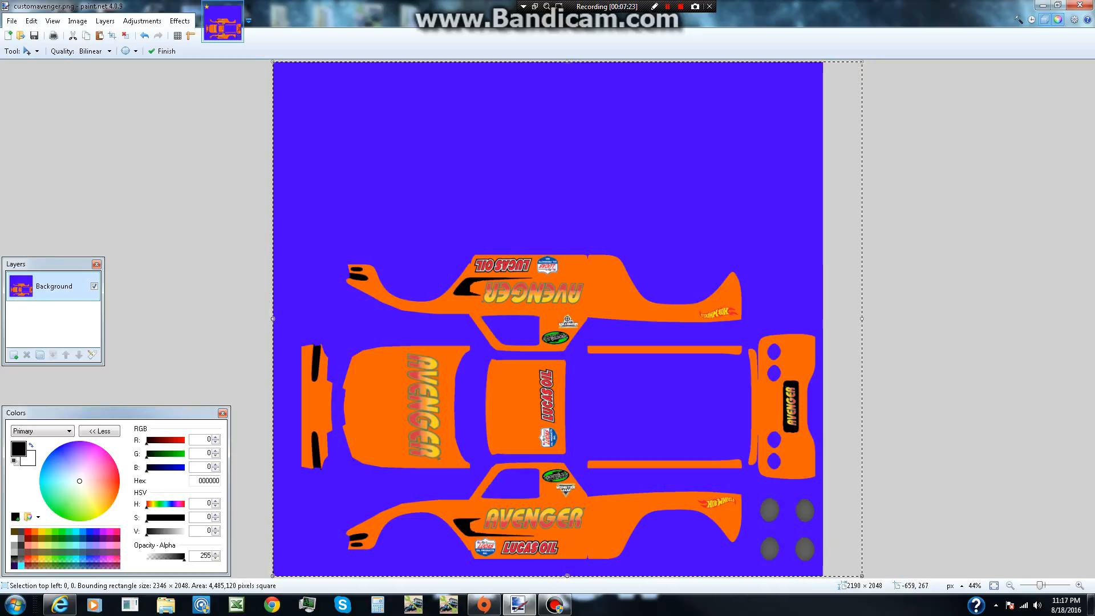
# Fill the orange hood with green 26F922 using the Paint Bucket at 45% tolerance.
pyautogui.click(26, 51)
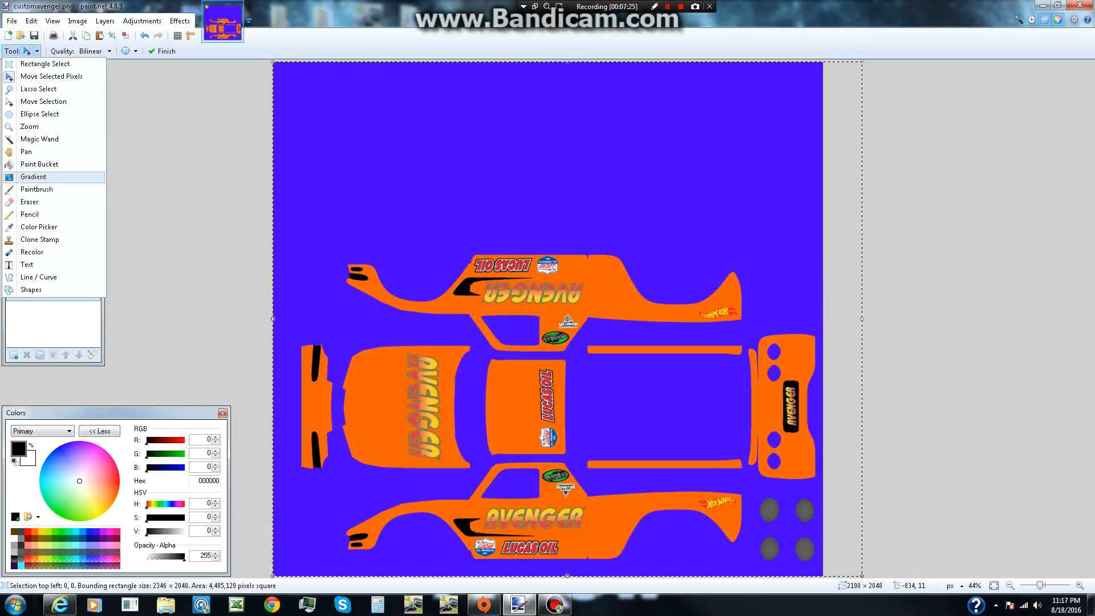
pyautogui.click(39, 164)
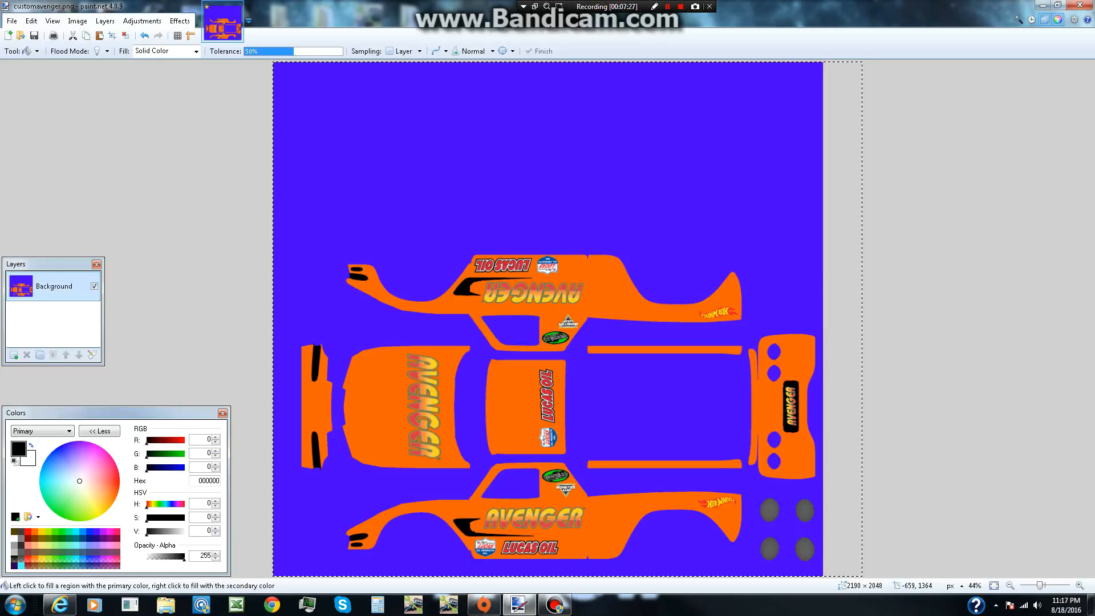
pyautogui.click(55, 531)
pyautogui.click(380, 415)
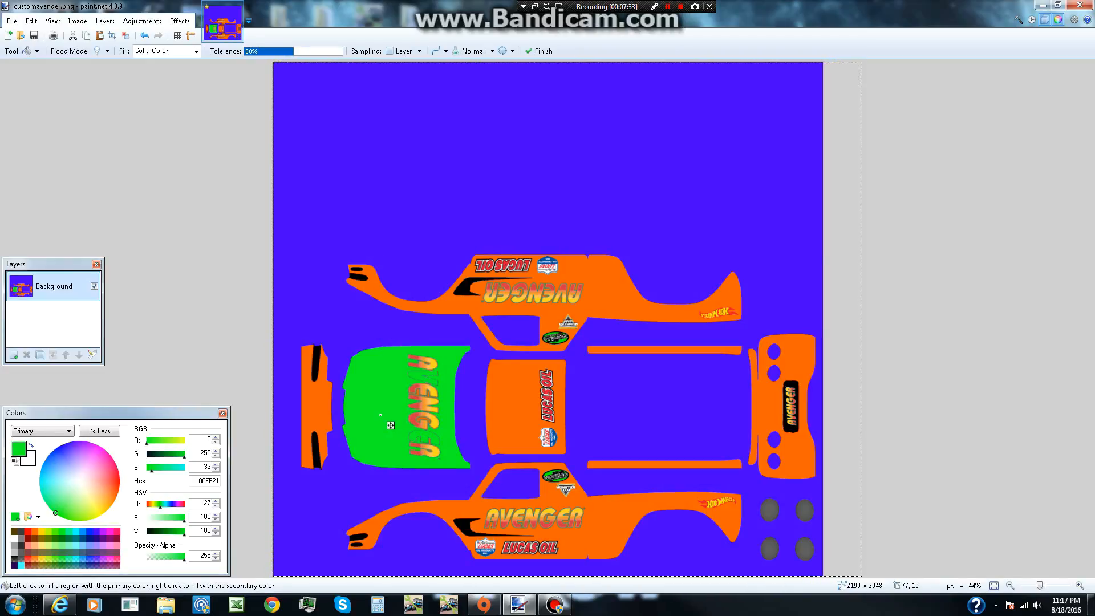
pyautogui.moveTo(56, 513); pyautogui.dragTo(63, 512)
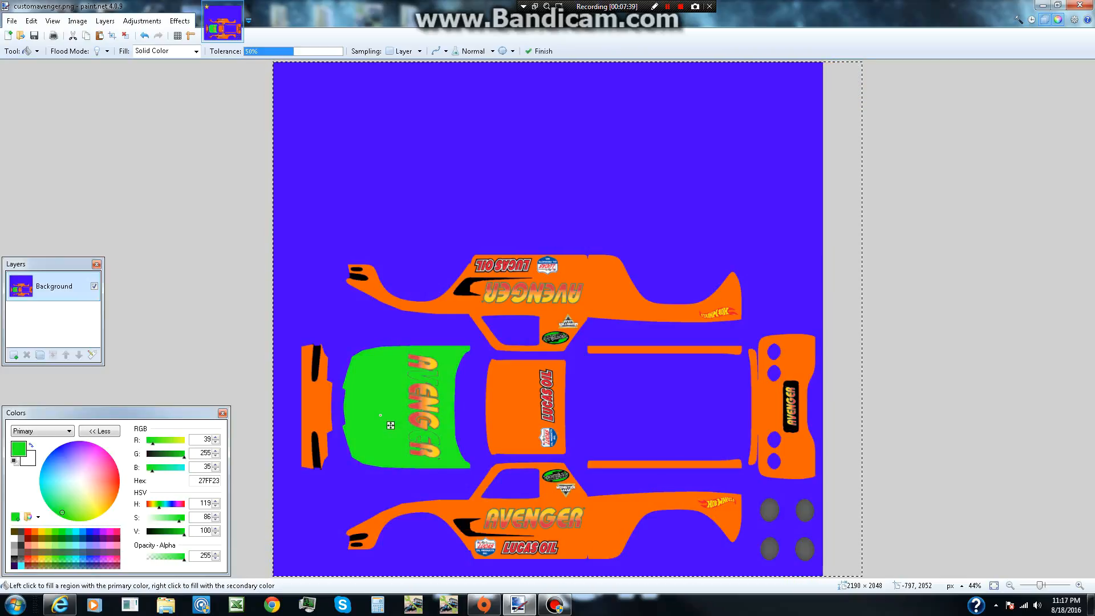
pyautogui.moveTo(184, 532); pyautogui.dragTo(183, 531)
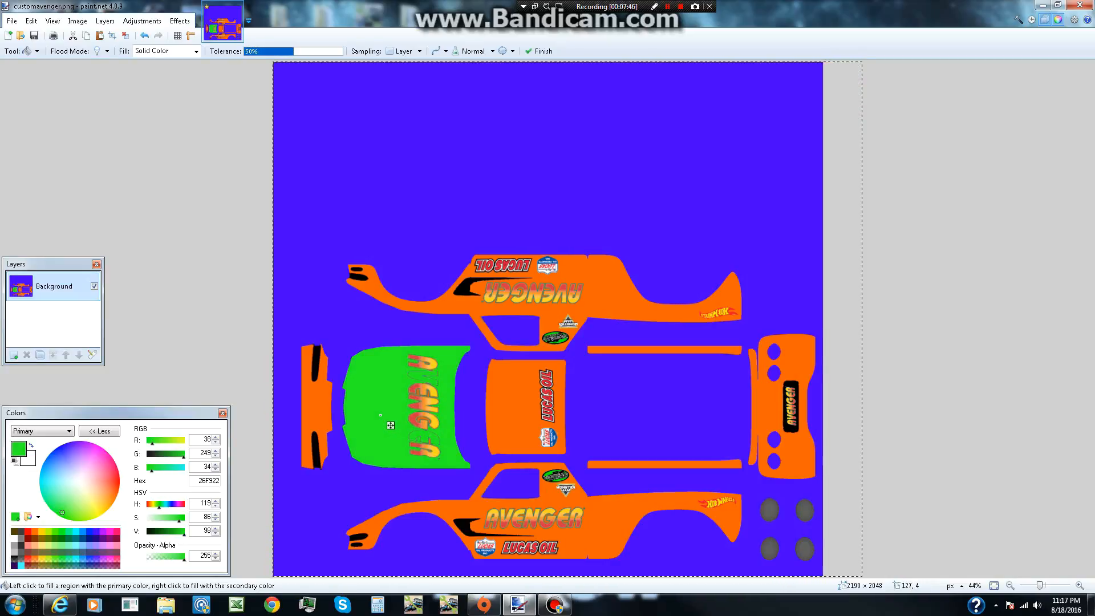
pyautogui.moveTo(293, 51); pyautogui.dragTo(288, 51)
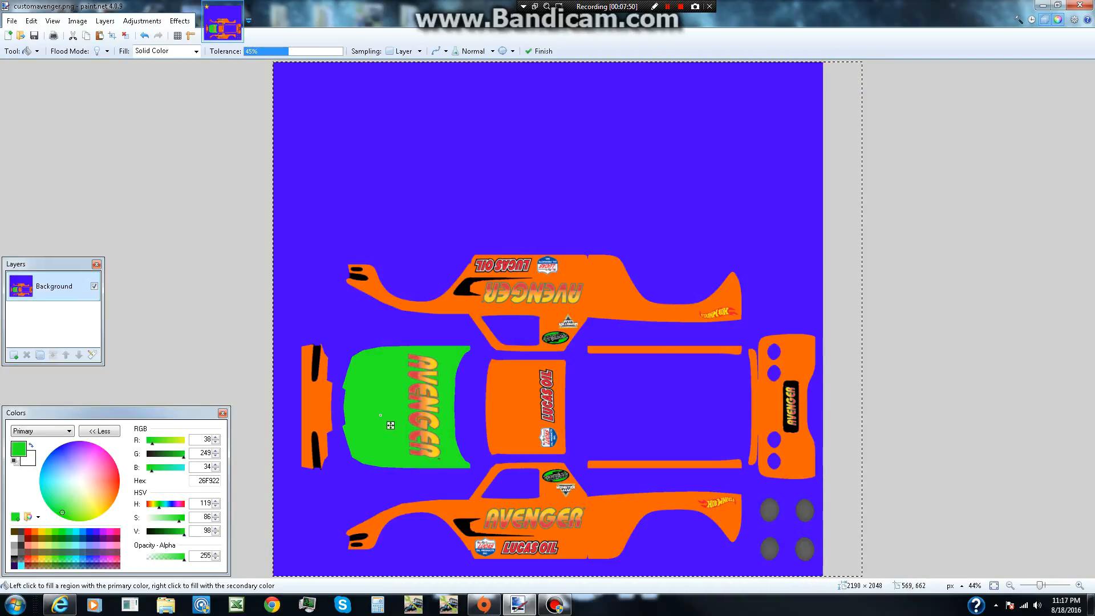
# Fill both side panels, the roof, the two long strips, the rear panel and the front piece with the same green.
pyautogui.click(614, 299)
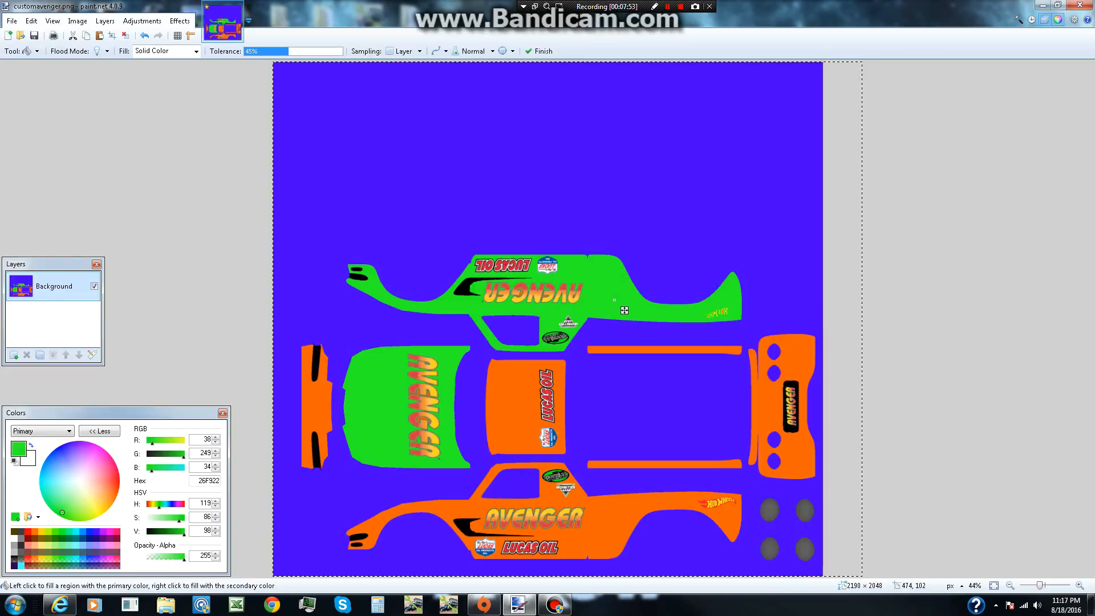
pyautogui.click(592, 536)
pyautogui.click(517, 406)
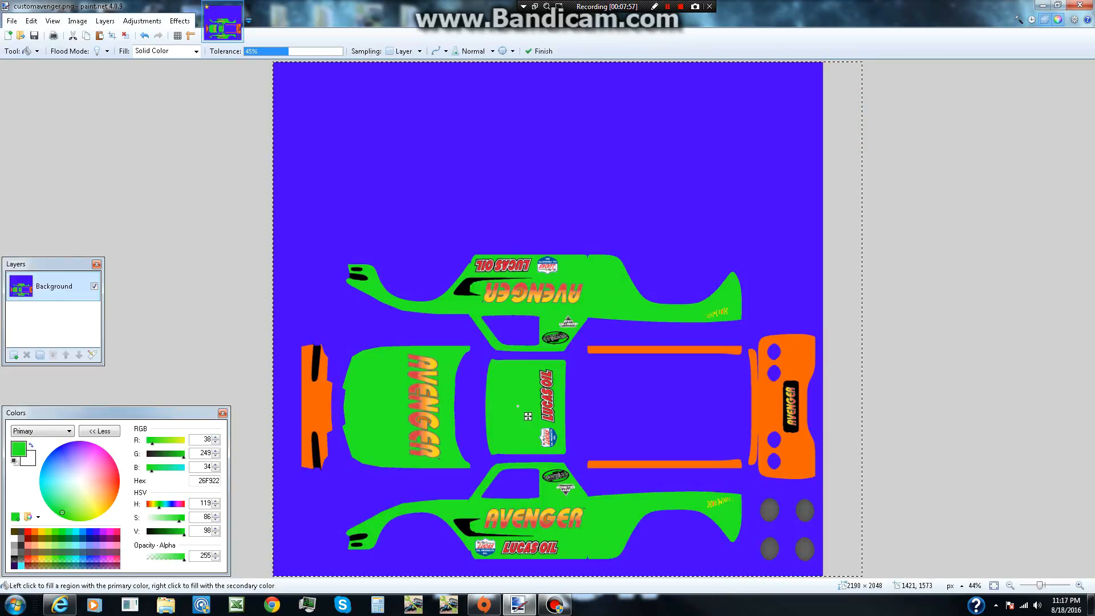
pyautogui.click(630, 465)
pyautogui.click(653, 350)
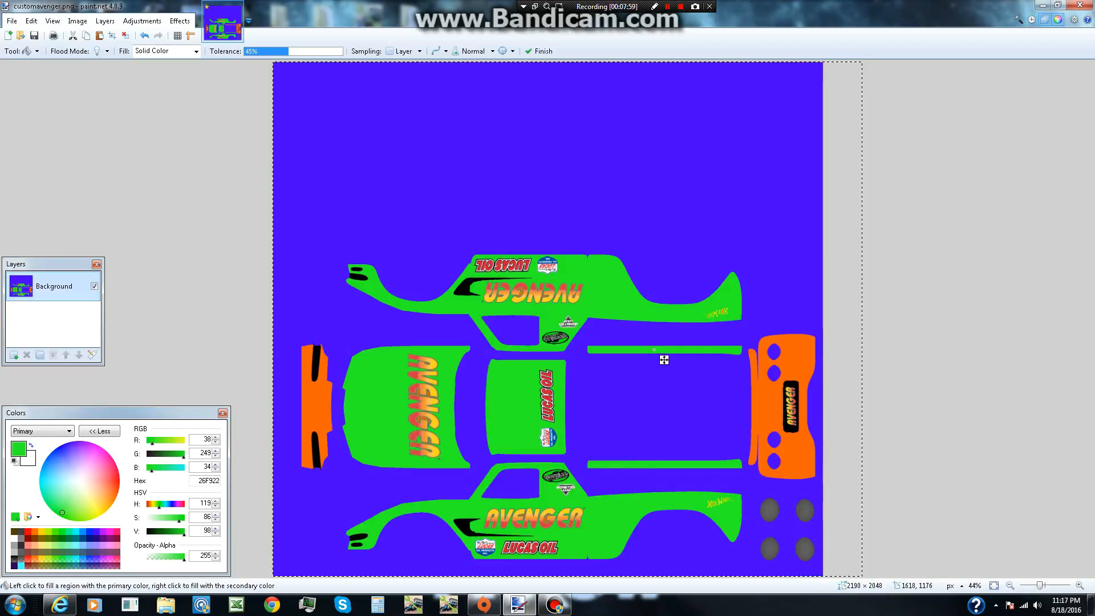
pyautogui.click(775, 403)
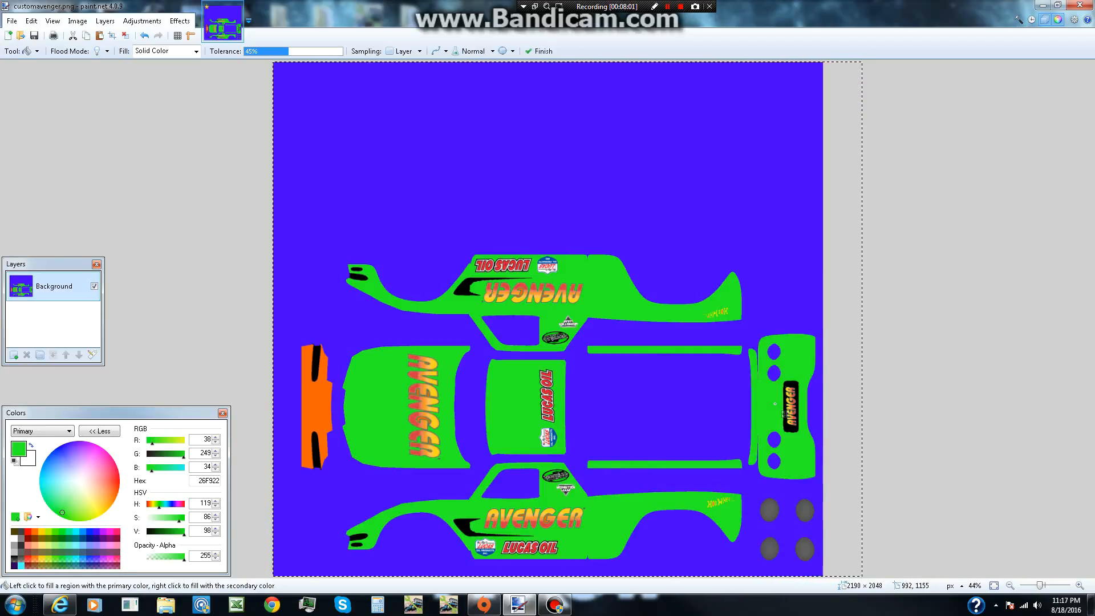
pyautogui.click(317, 412)
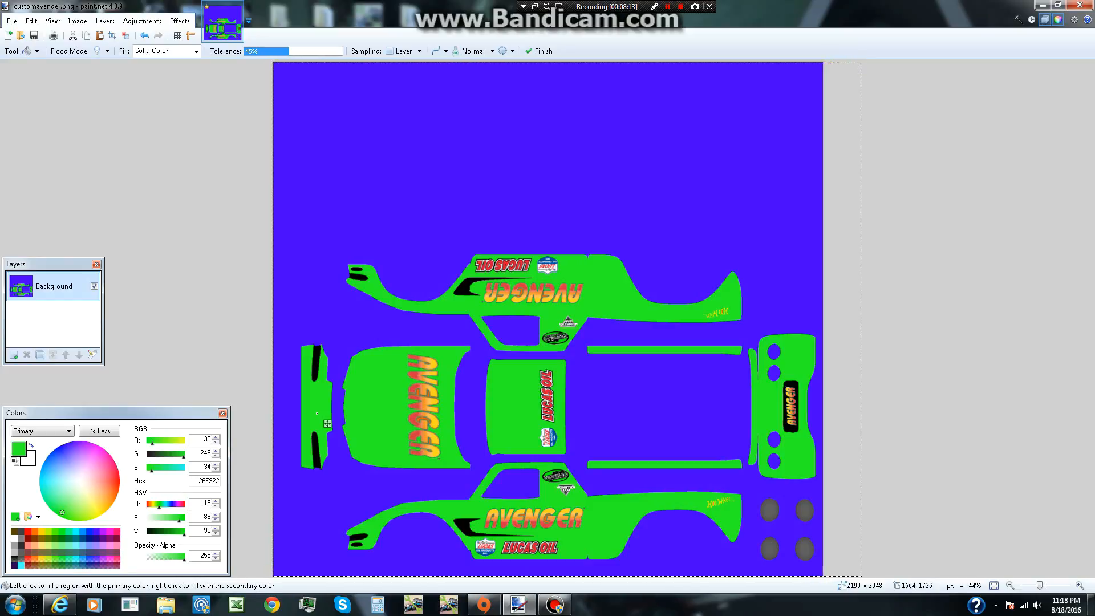
pyautogui.click(539, 51)
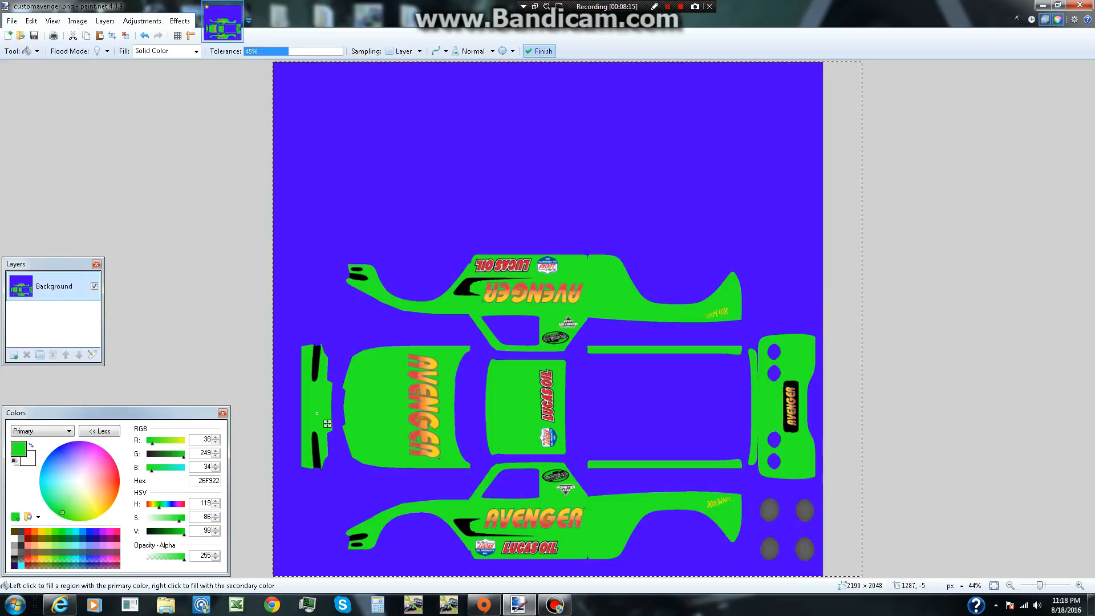
# Fill the four grey circles beside the lower side panel with red FF0000.
pyautogui.click(28, 531)
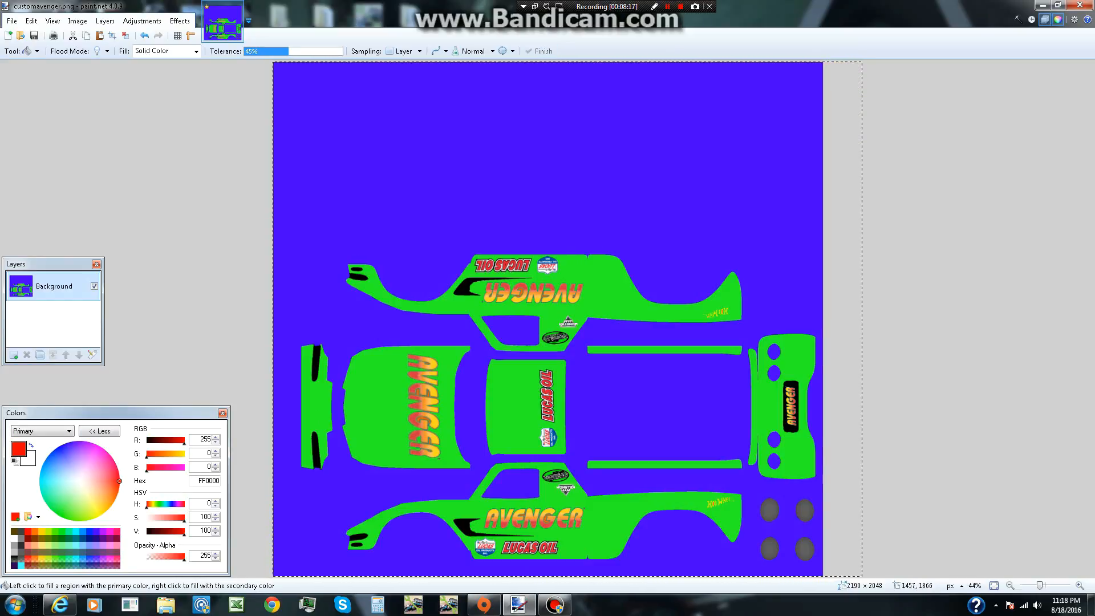
pyautogui.click(769, 547)
pyautogui.click(769, 510)
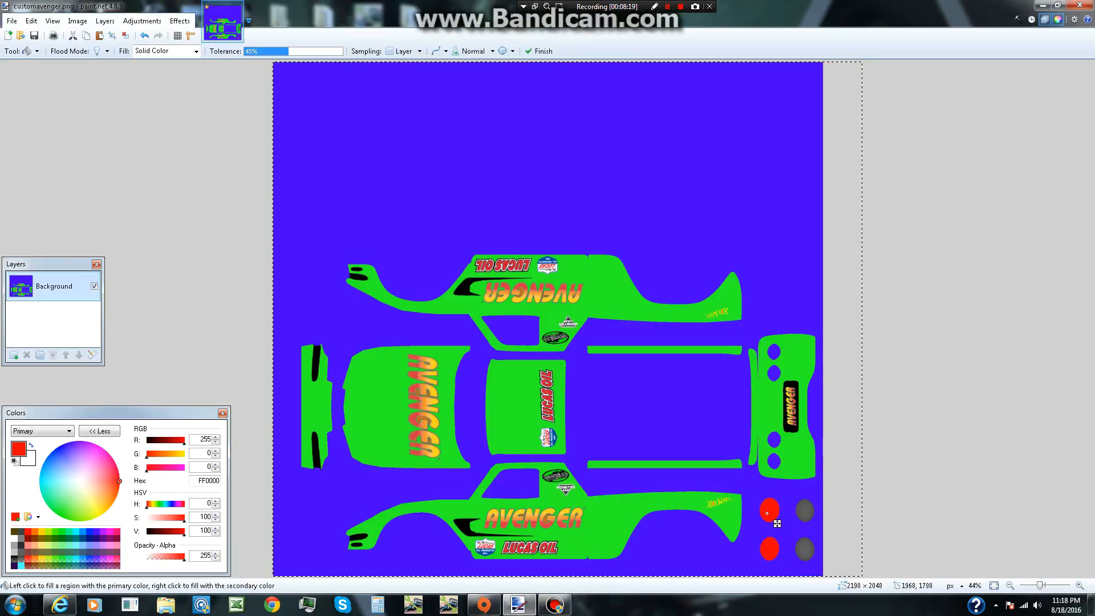
pyautogui.click(805, 510)
pyautogui.click(807, 549)
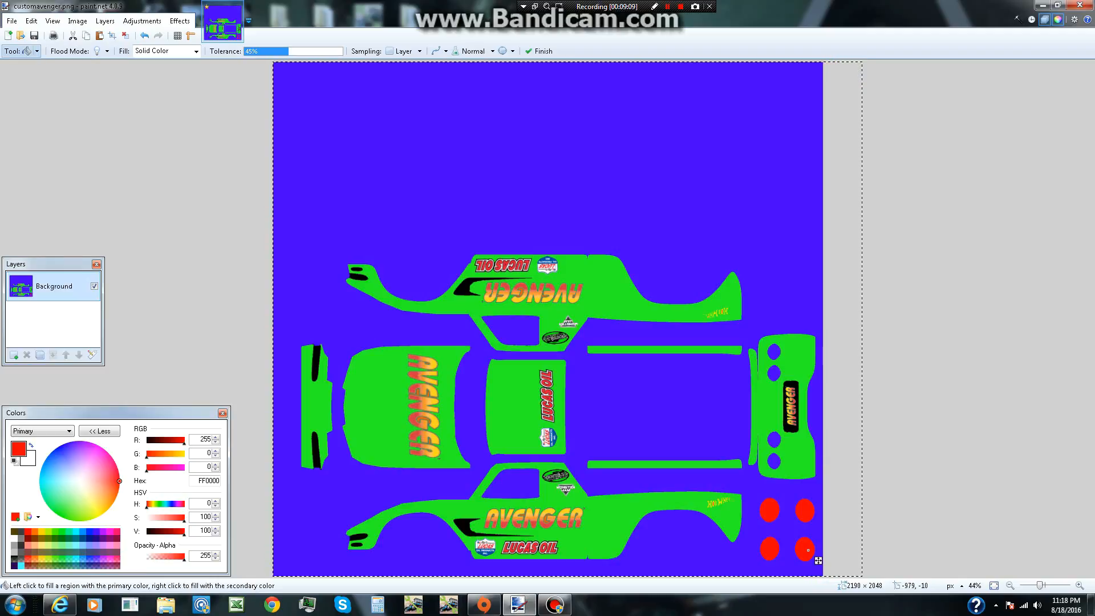
# Try a red Paintbrush stroke 50 px wide over the Hot Wheels logo on the lower side panel, and undo it.
pyautogui.click(23, 51)
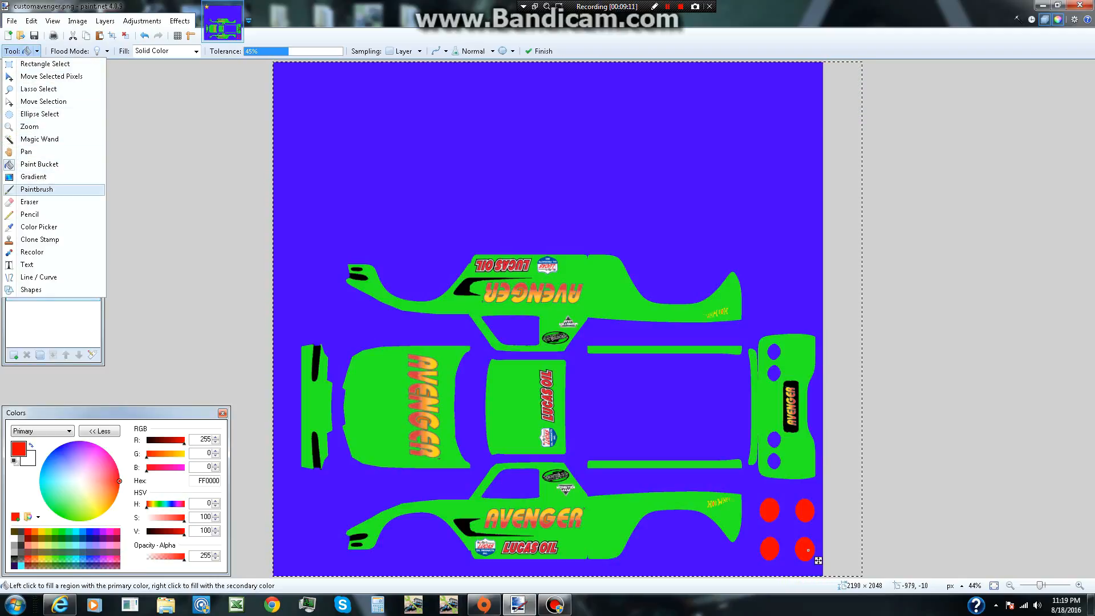
pyautogui.click(36, 188)
pyautogui.click(124, 51)
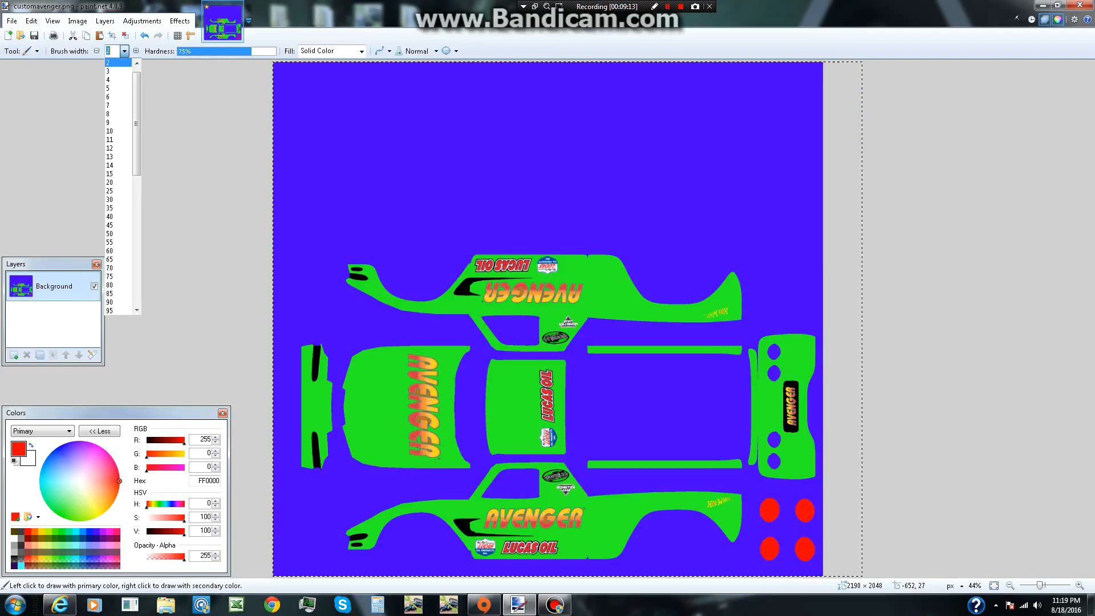
pyautogui.click(114, 130)
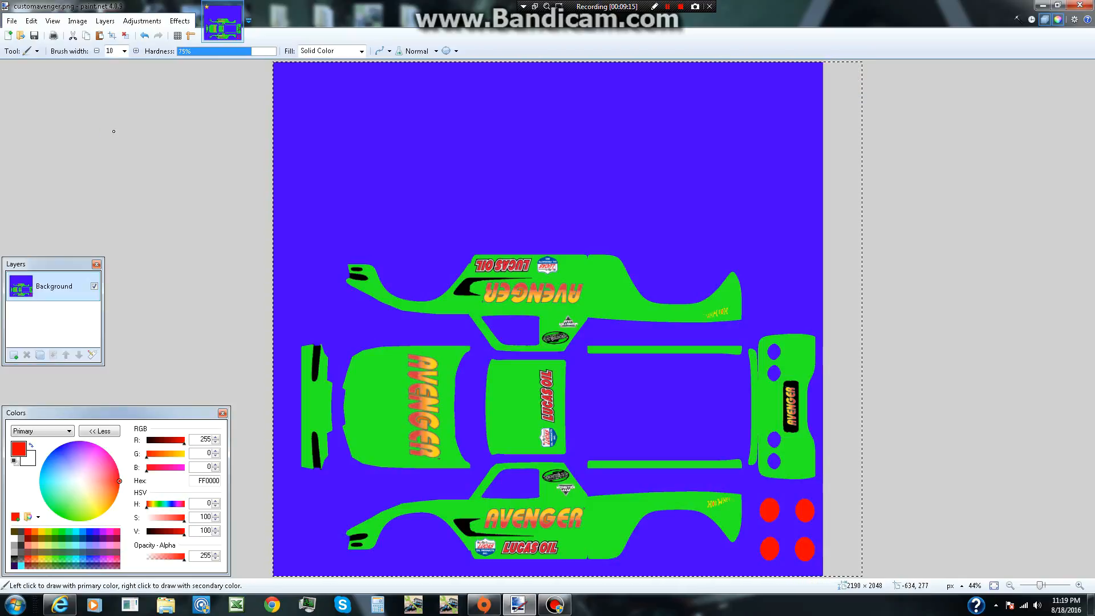
pyautogui.click(124, 50)
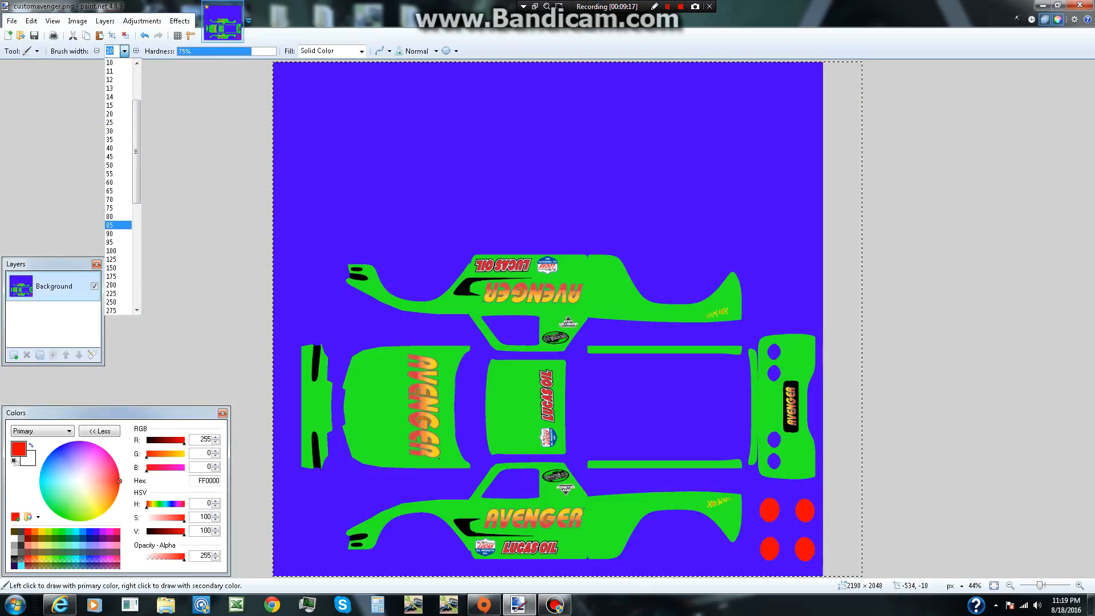
pyautogui.click(118, 225)
pyautogui.click(124, 51)
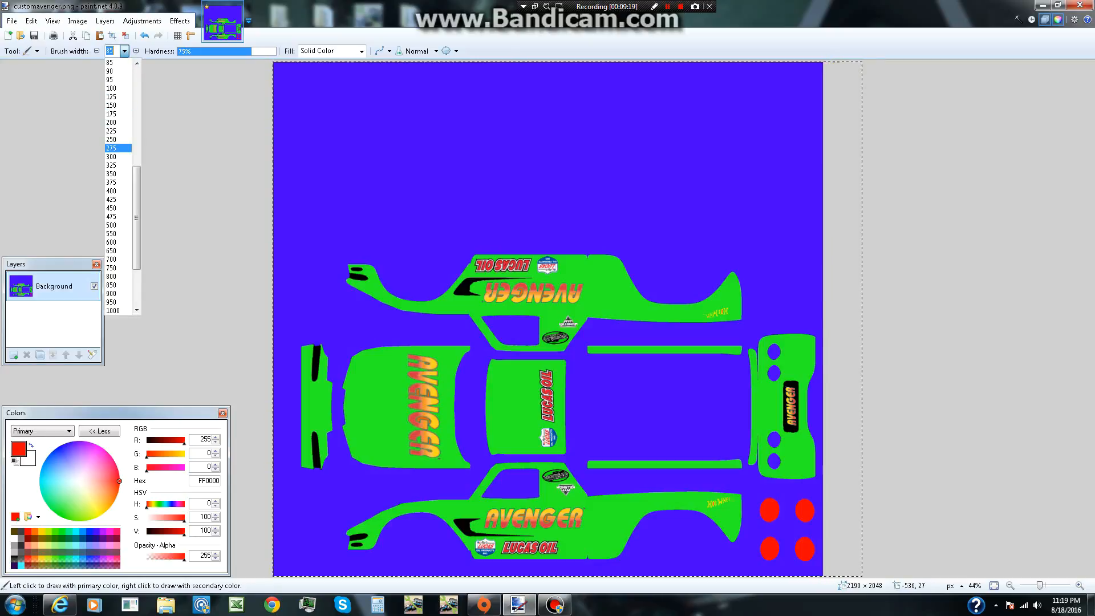
pyautogui.scroll(4, 117, 151)
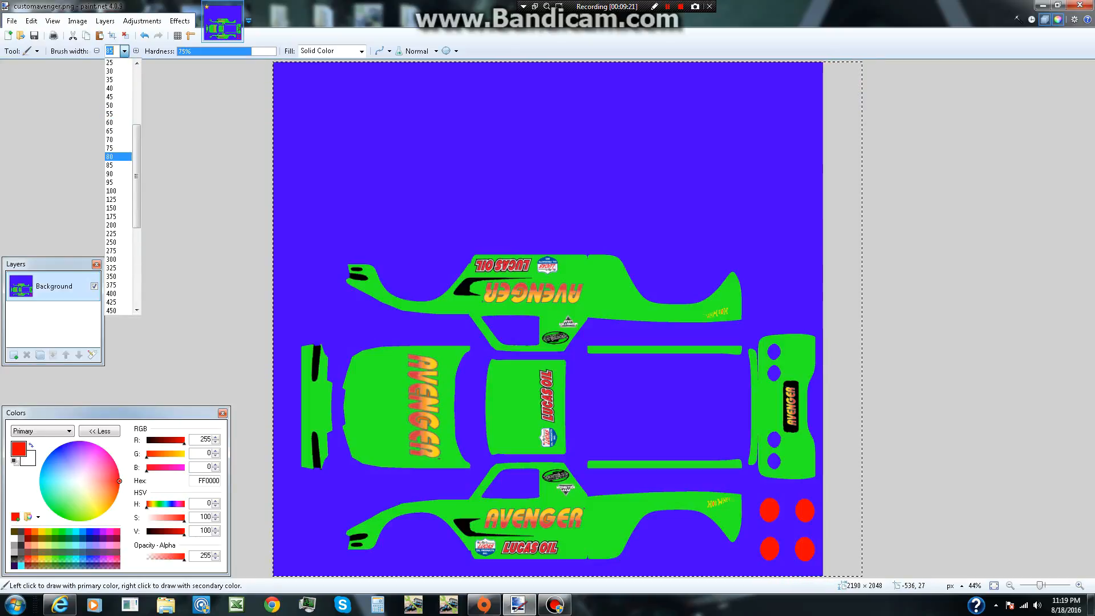
pyautogui.write('50')
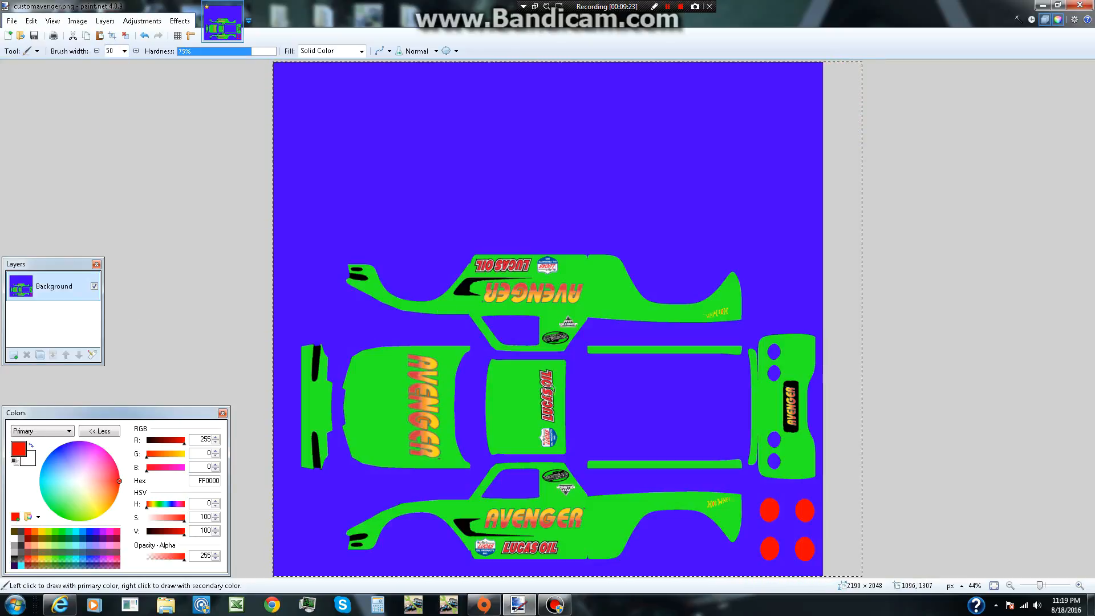
pyautogui.moveTo(731, 504); pyautogui.dragTo(707, 503)
pyautogui.click(146, 36)
pyautogui.click(145, 36)
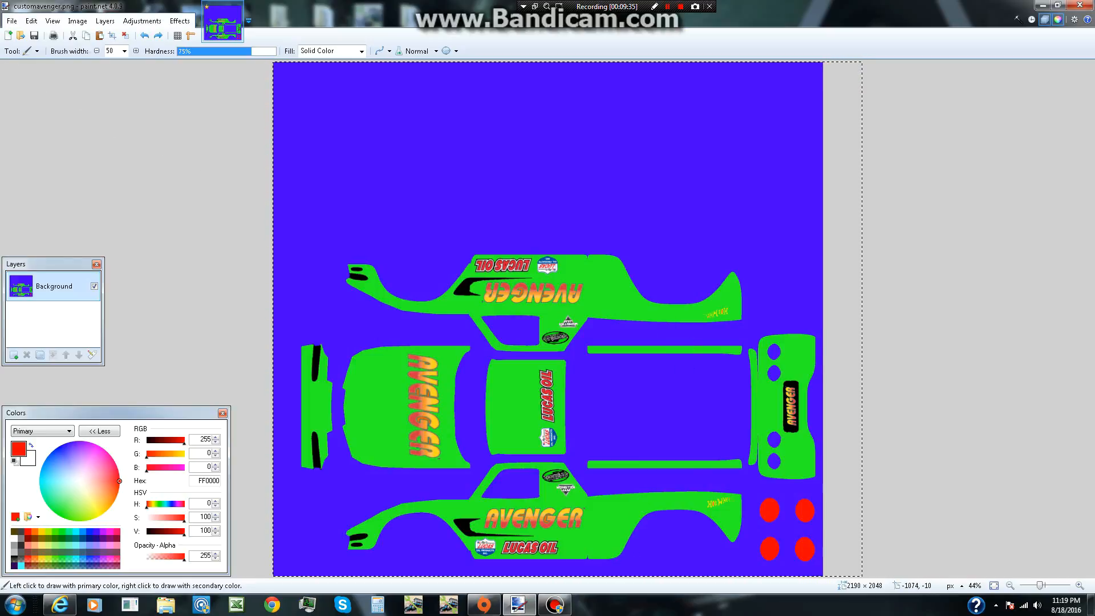
# Select the rear fender of the lower side panel with a rectangle about 578 × 314 px and rotate its pixels about 2.24°.
pyautogui.click(29, 50)
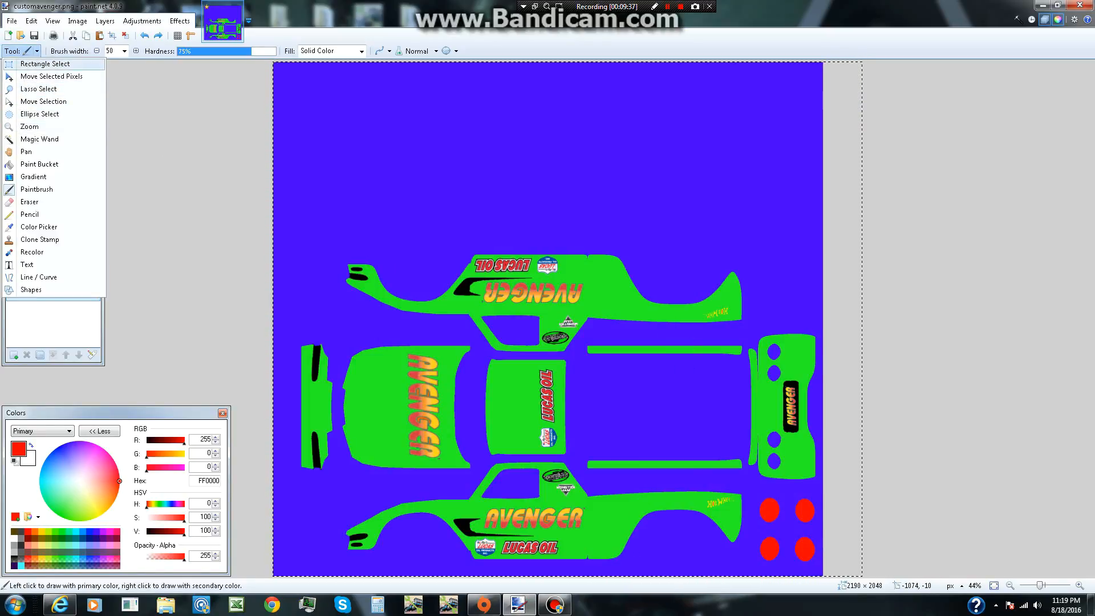
pyautogui.click(44, 64)
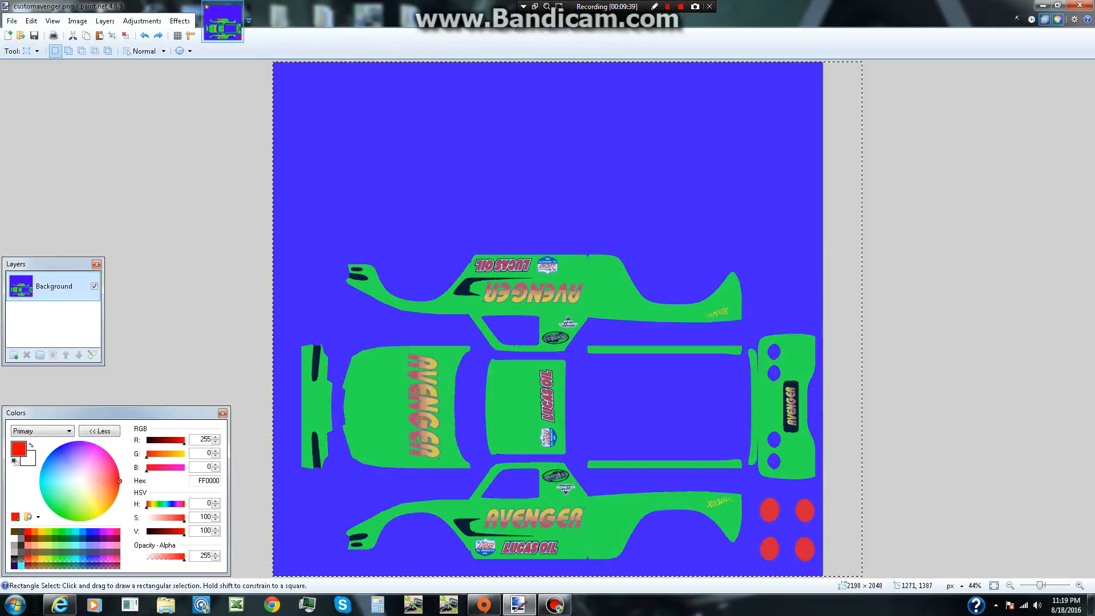
pyautogui.moveTo(601, 565); pyautogui.dragTo(746, 485)
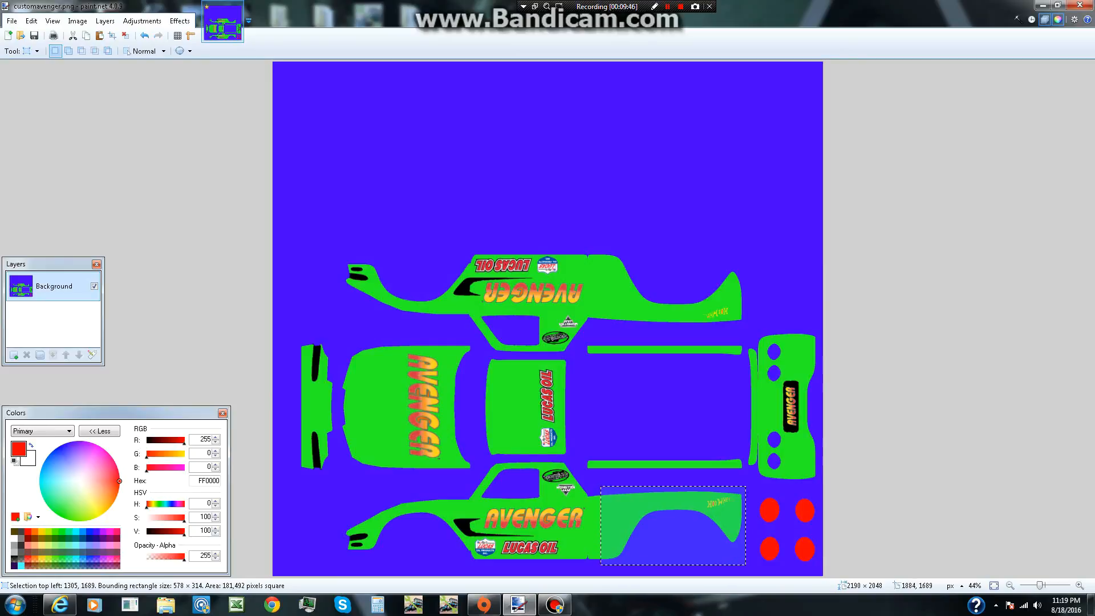
pyautogui.click(32, 51)
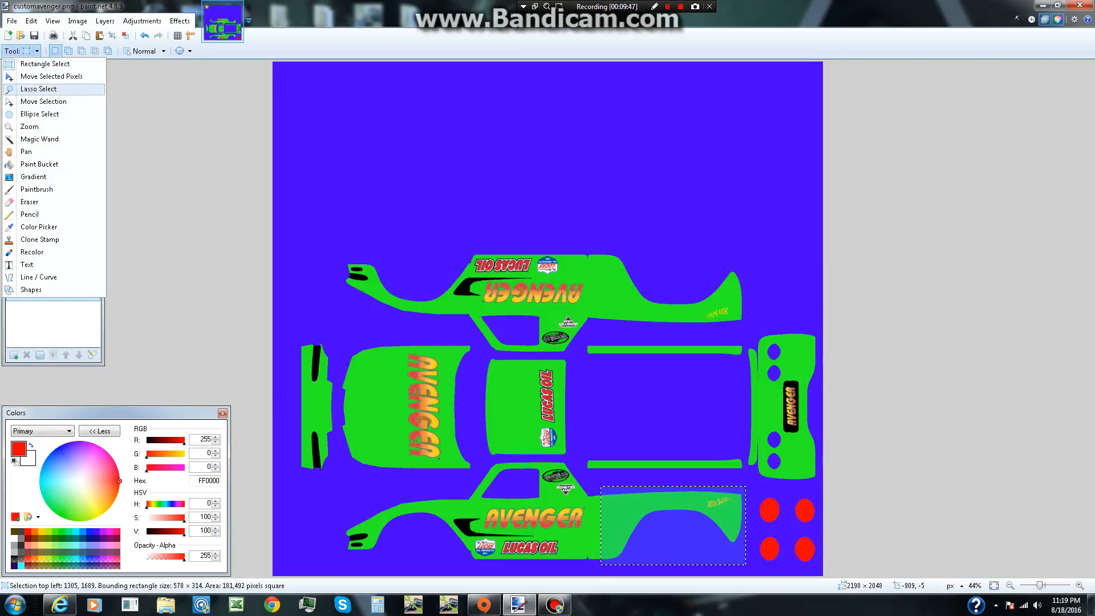
pyautogui.click(34, 74)
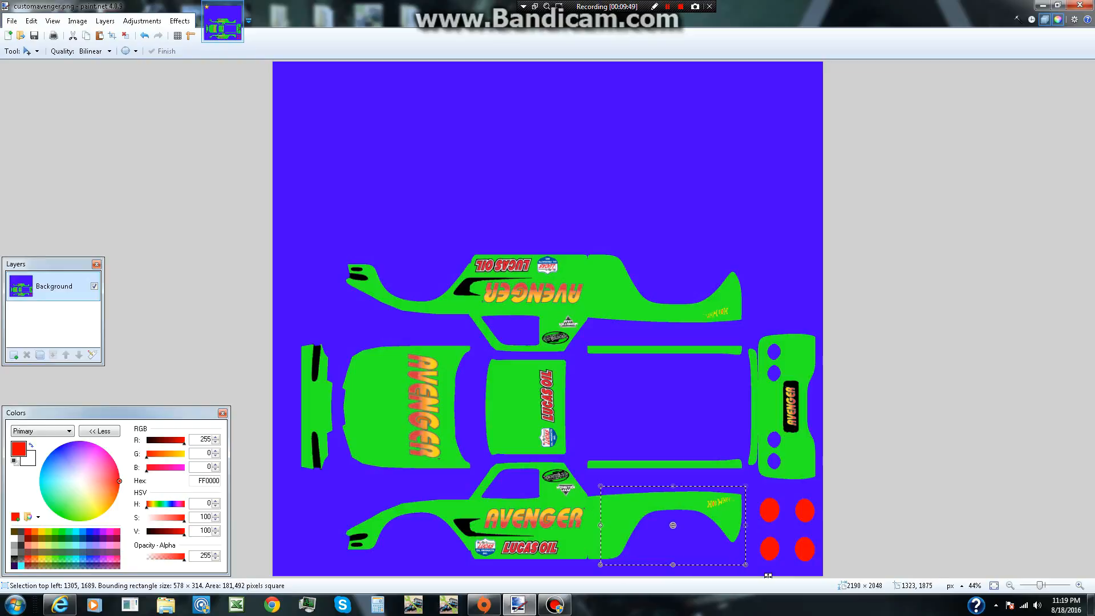
pyautogui.moveTo(750, 482); pyautogui.dragTo(935, 359)
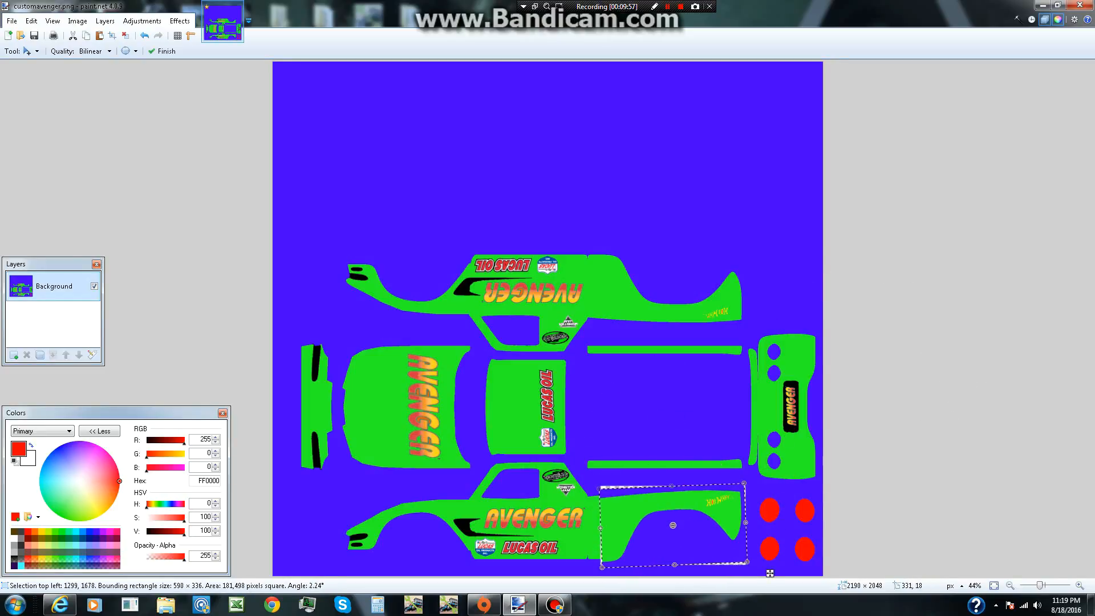